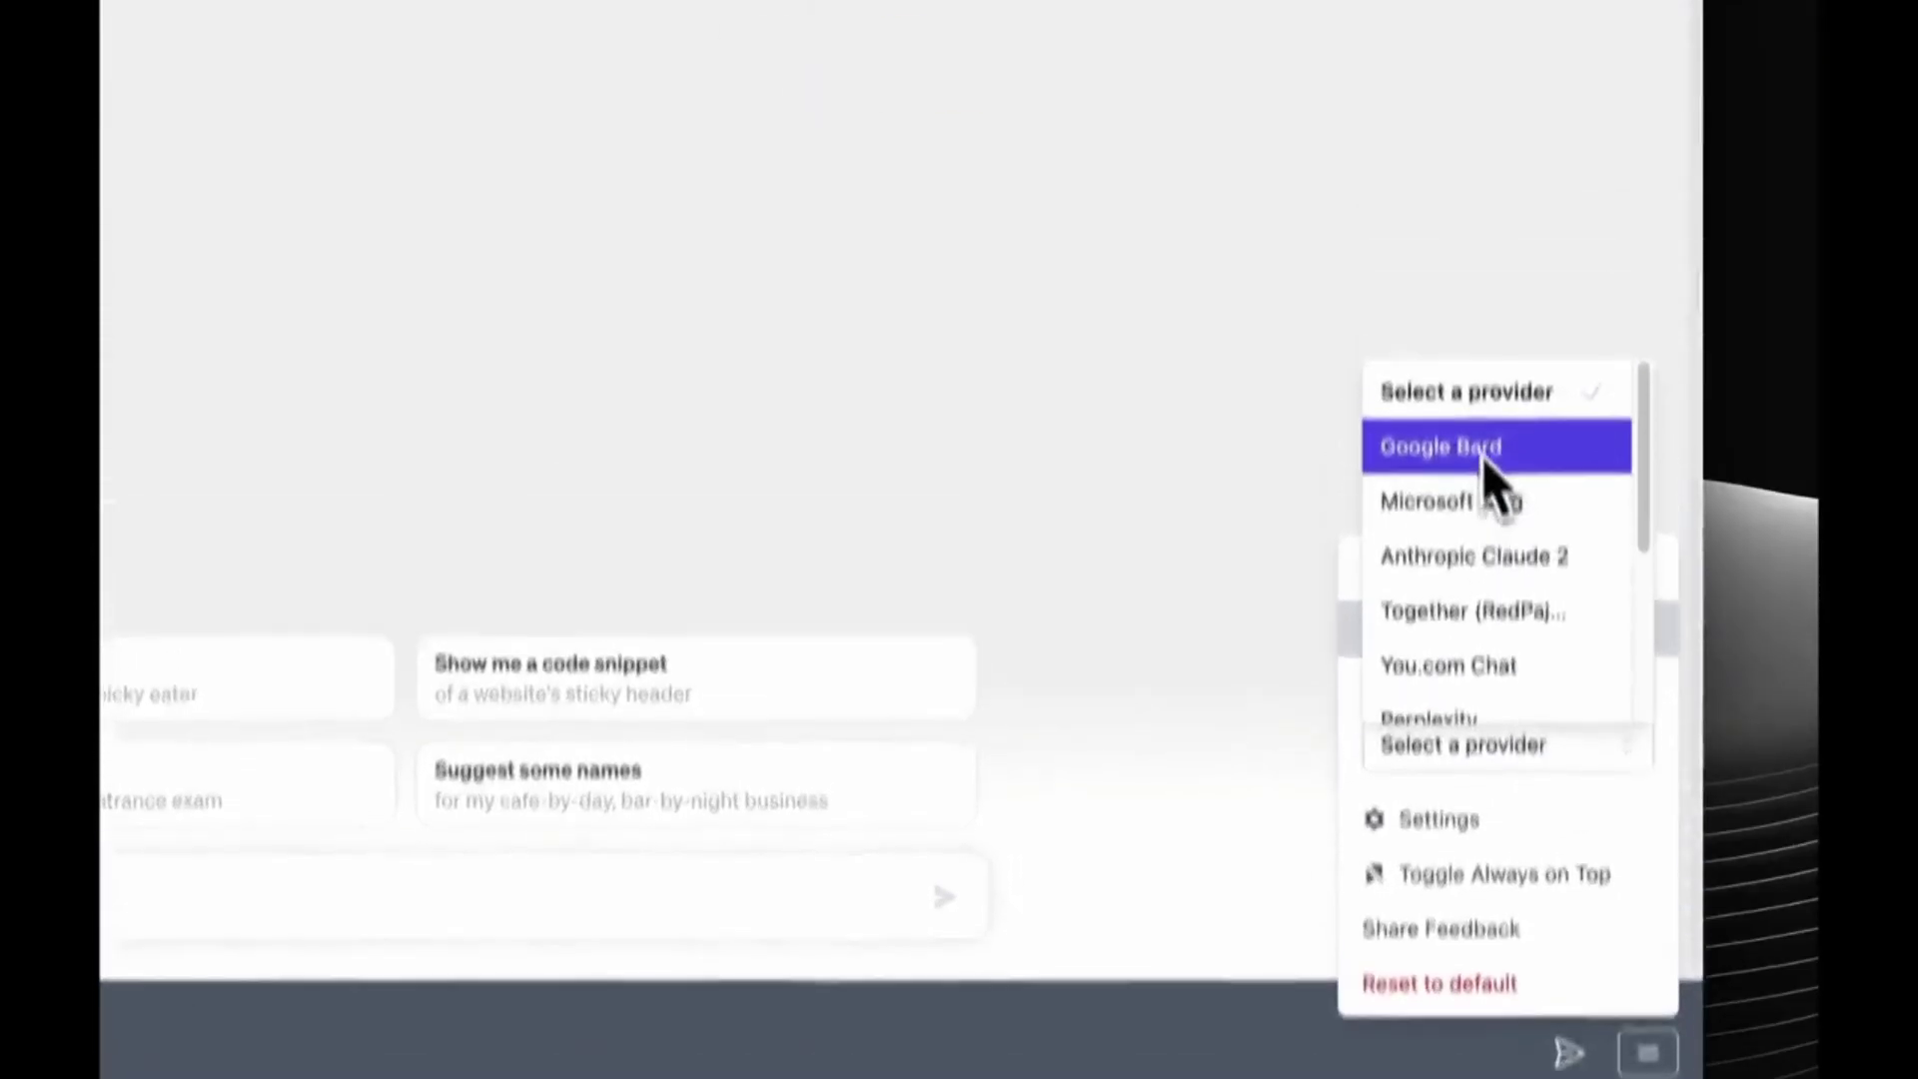
Step: Add Google Bard and Microsoft Bing as chat providers alongside ChatGPT
click(1482, 458)
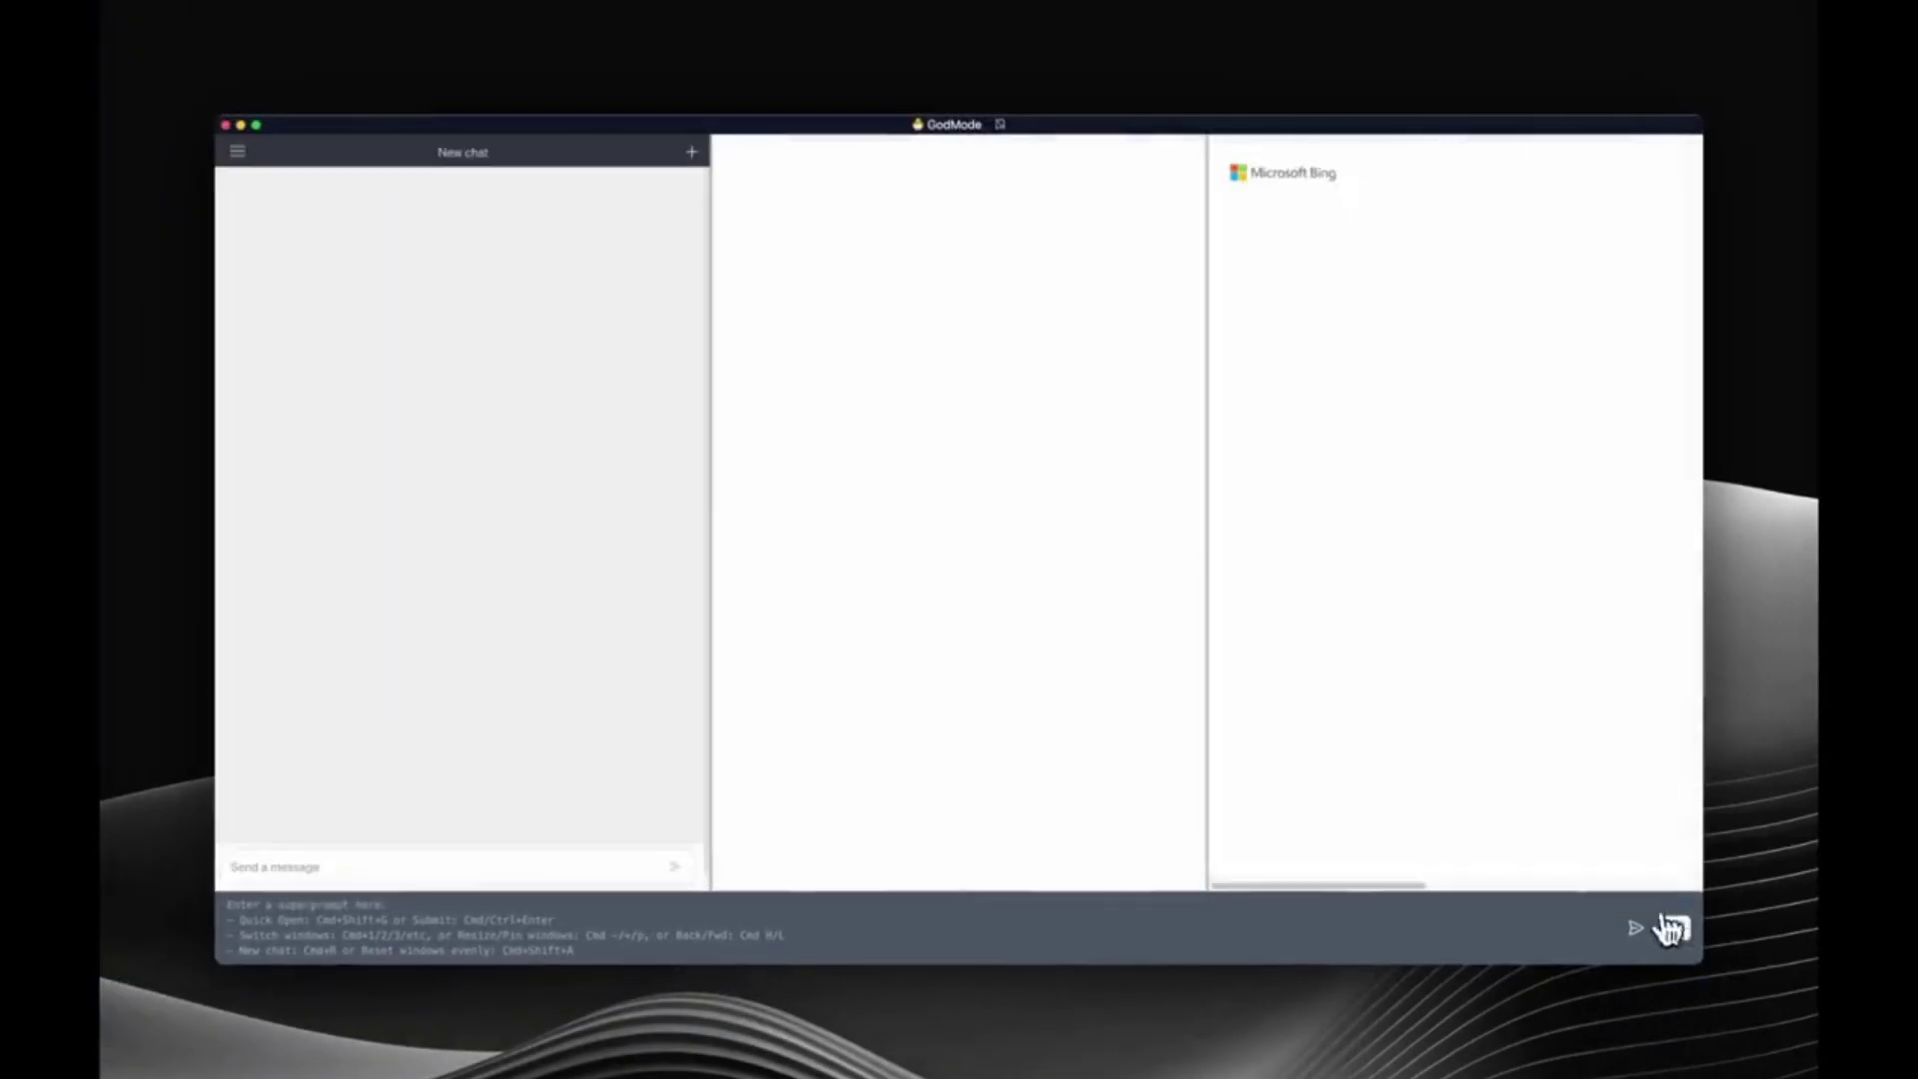
click(1607, 632)
click(1633, 691)
click(1594, 661)
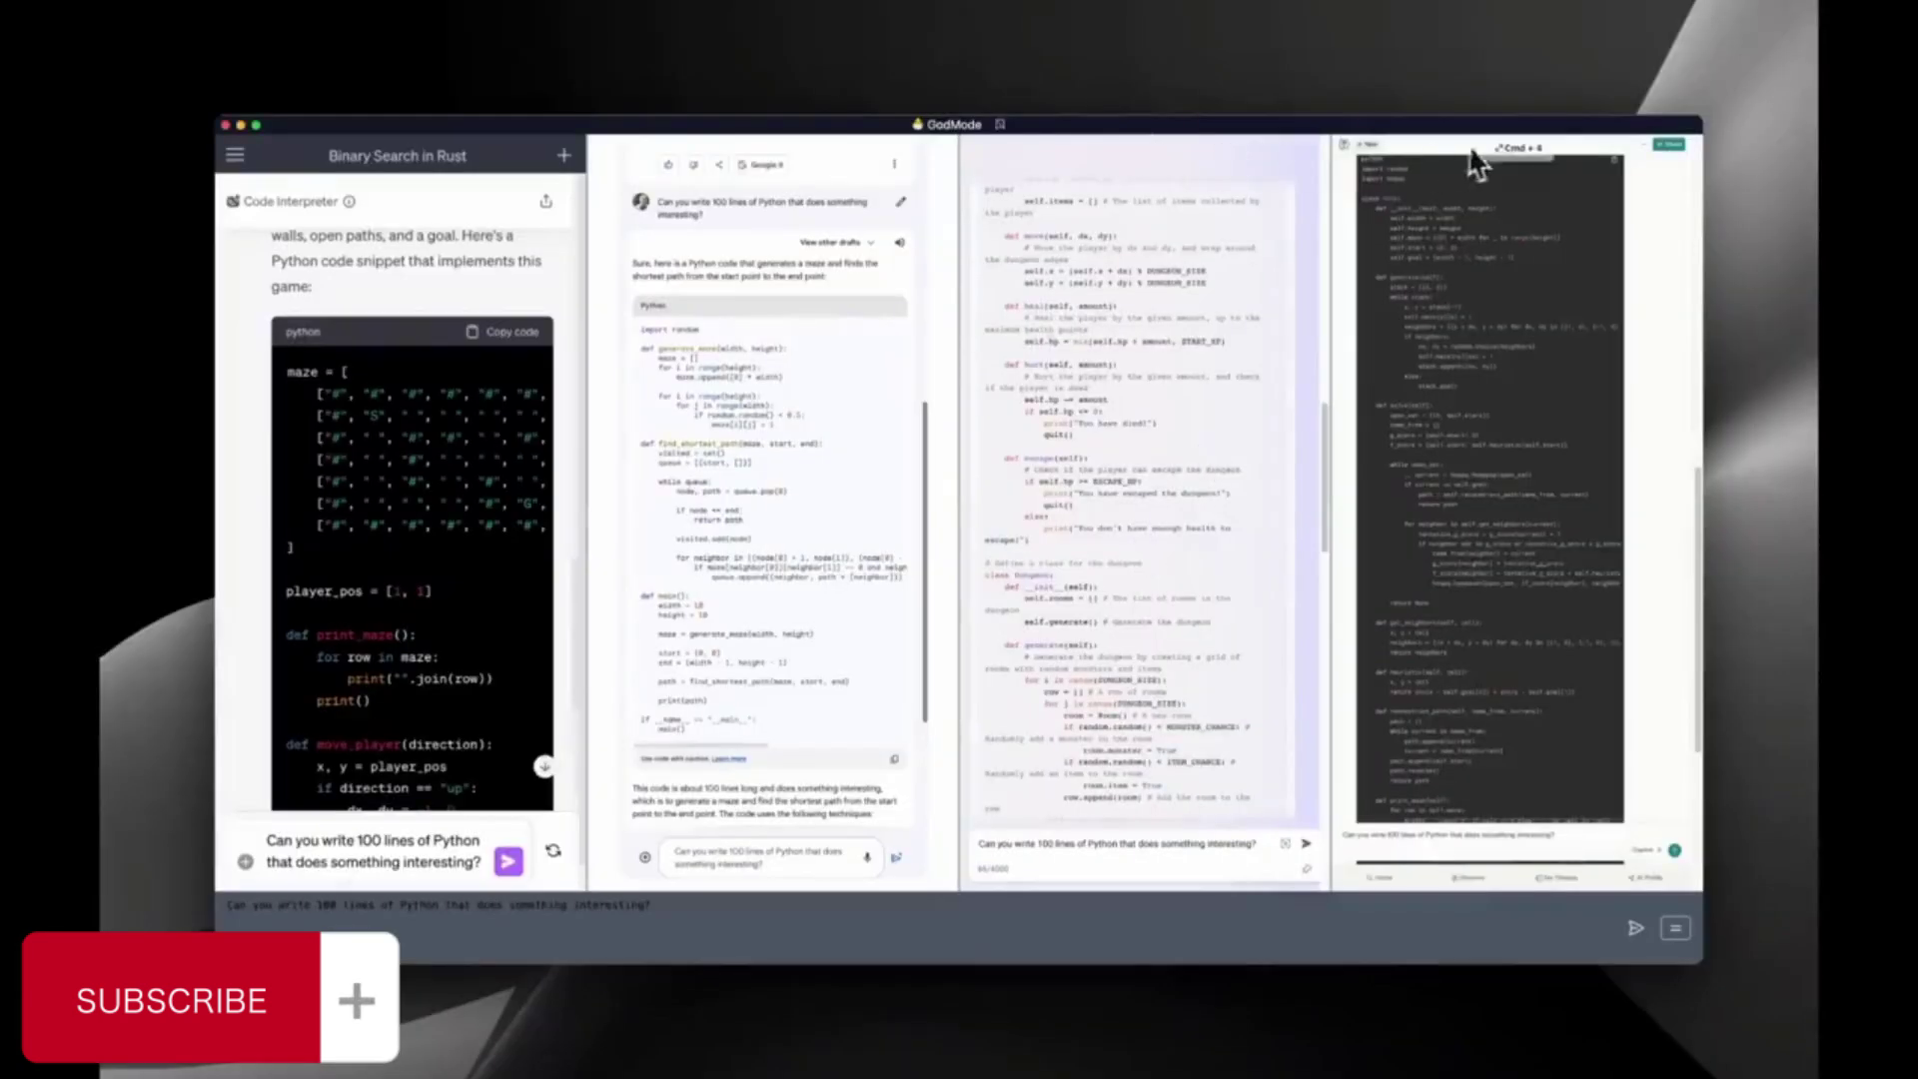
Step: Enlarge the fourth chat pane and read through its Python maze code
click(1479, 162)
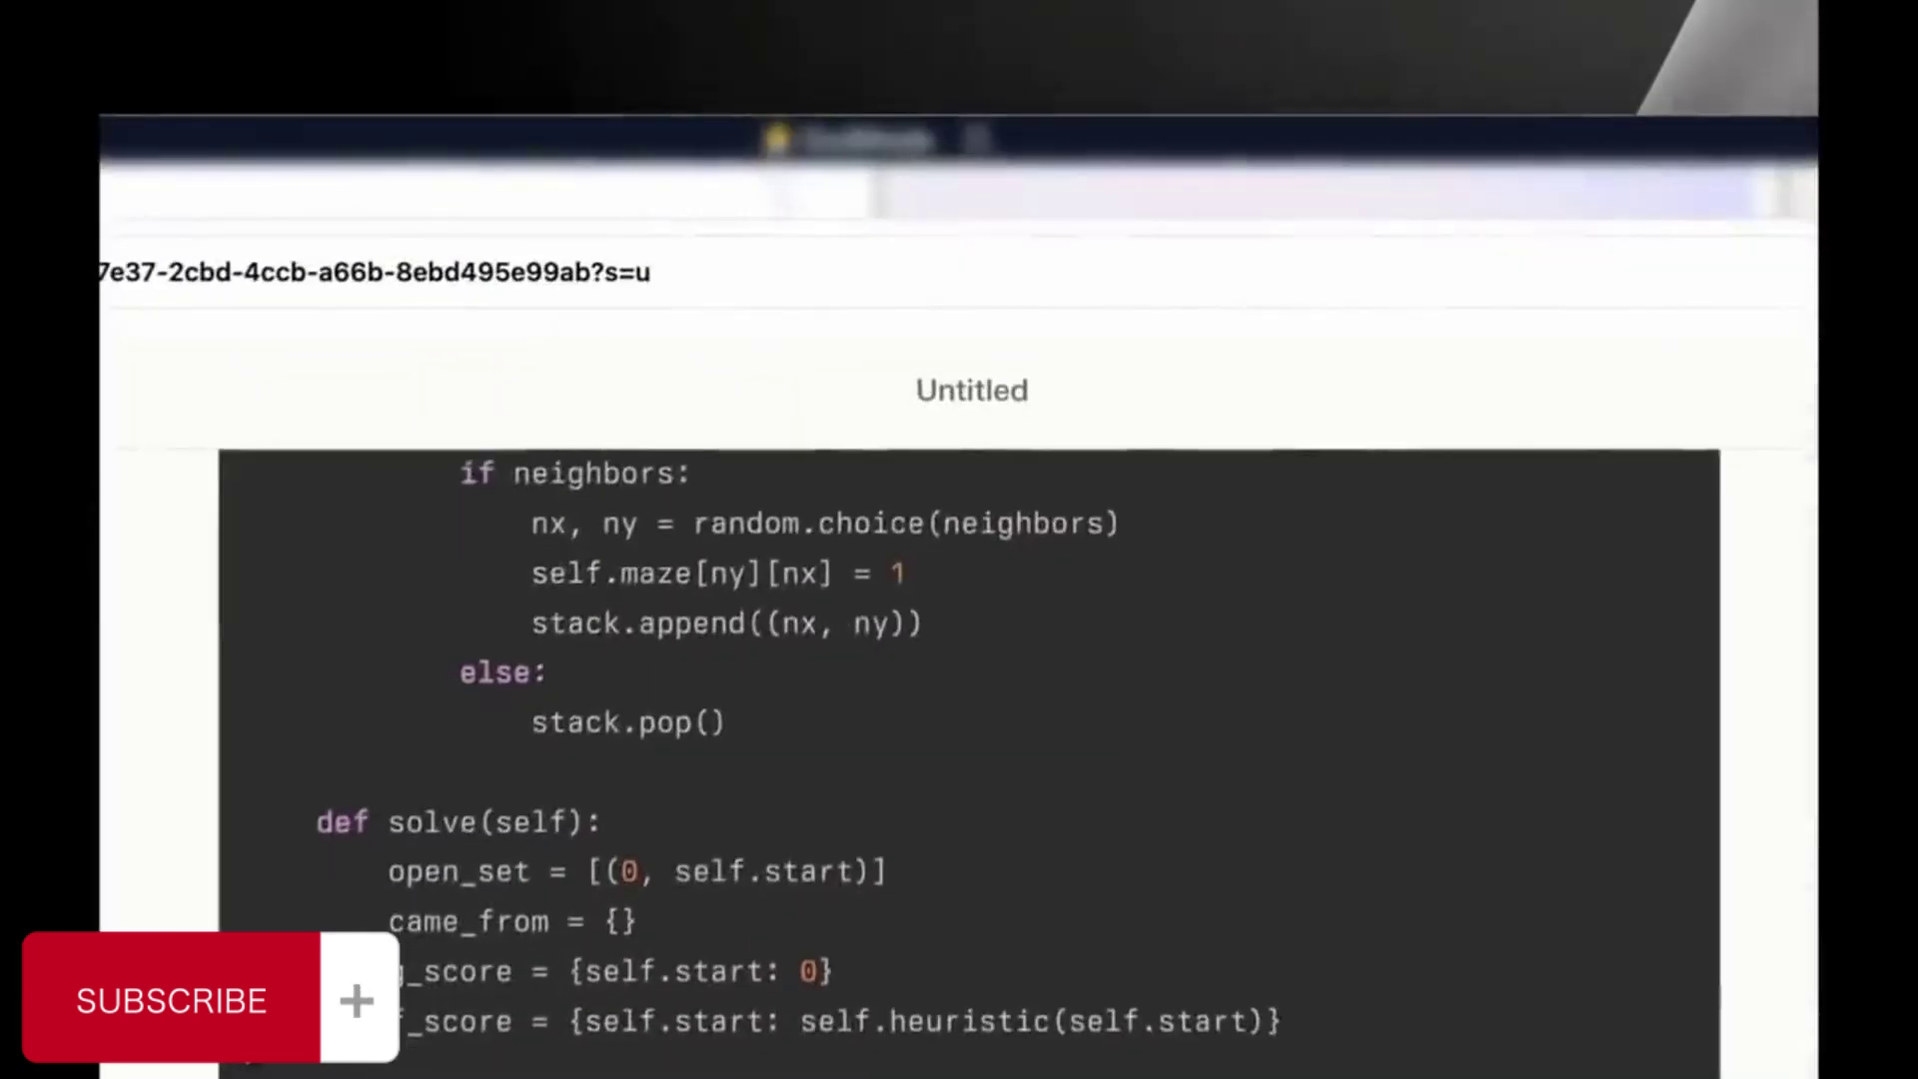
scroll(804, 560, down, 5)
scroll(239, 604, down, 10)
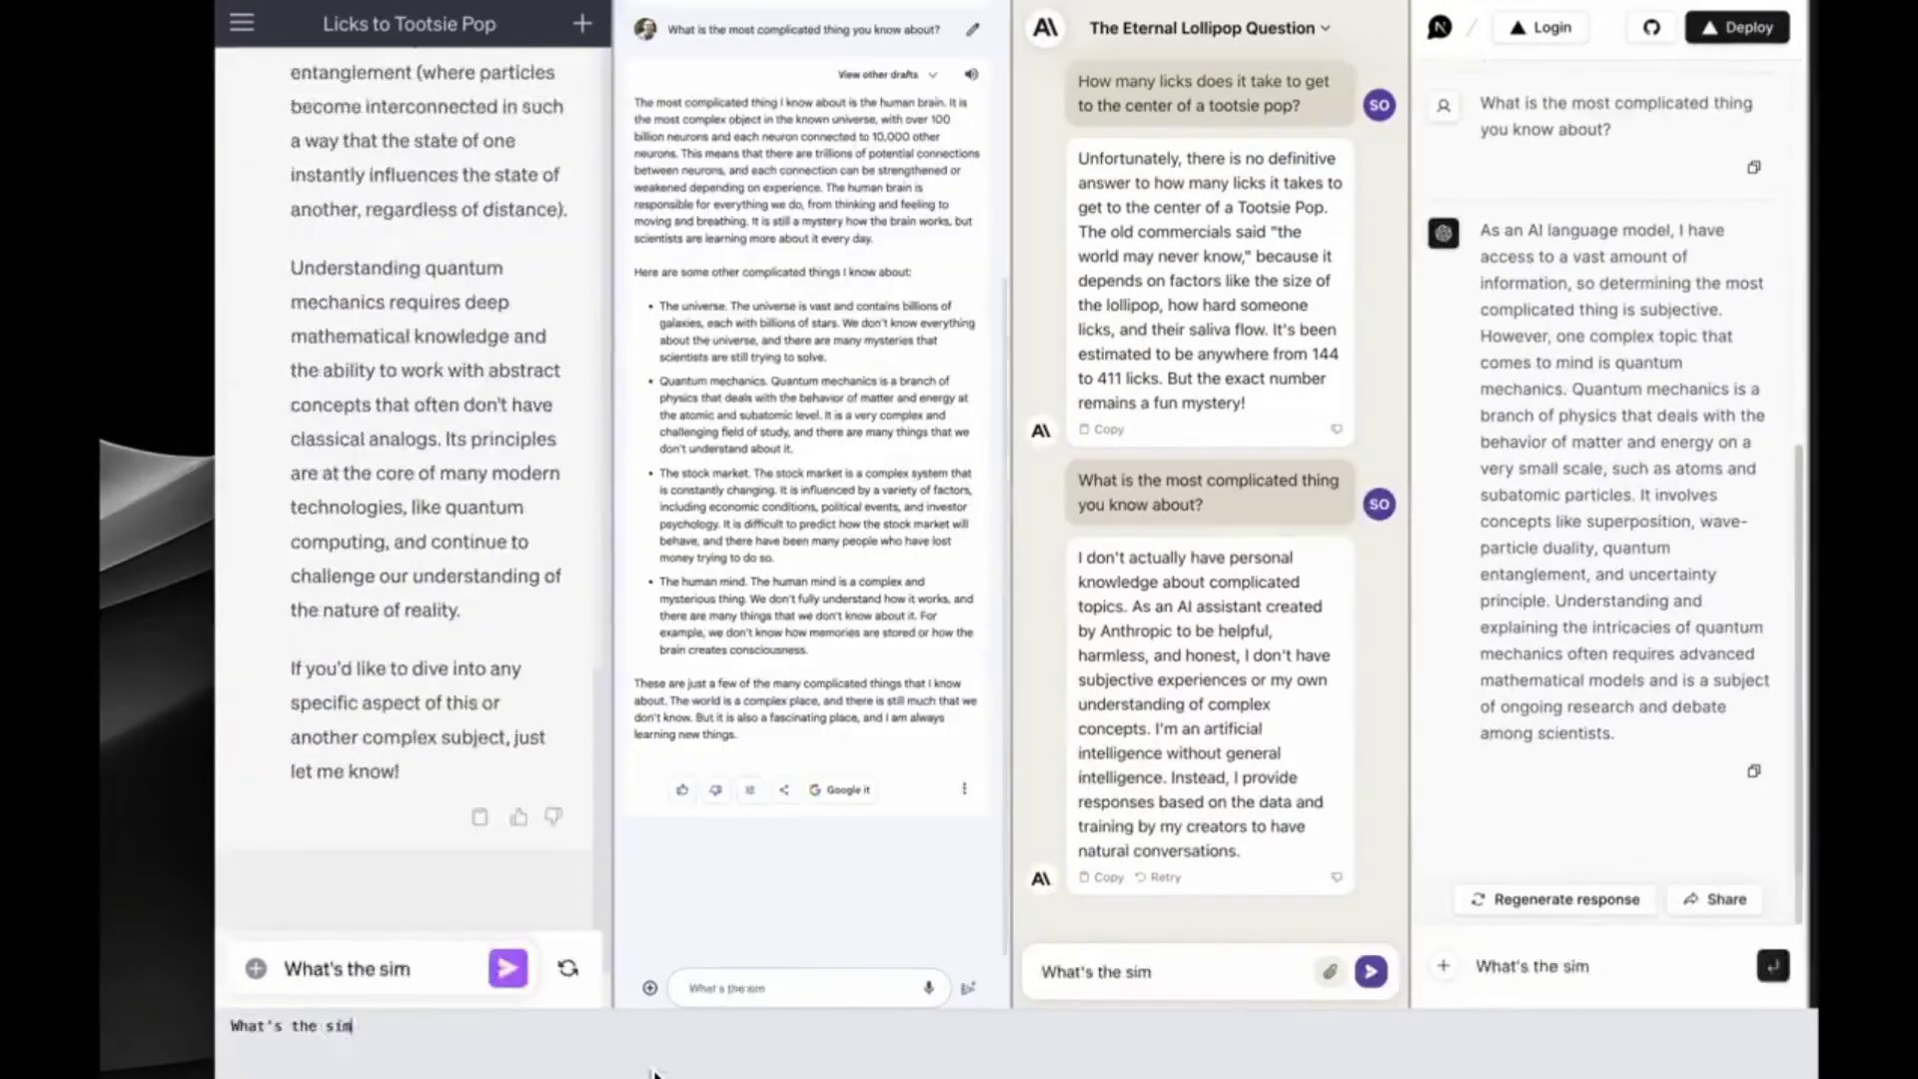
Step: Submit the current superprompt to all chats, followed by the question "how are those two things related?"
key(ctrl+Return)
text(how are those two things related?)
key(ctrl+Return)
Step: Ask all chats "Give me 5 interesting names for dogs that start with the letter C and end with the letter Y"
text(Give me 5 interesting names for dogs that start with the letter C and end with the letter Y)
key(ctrl+Return)
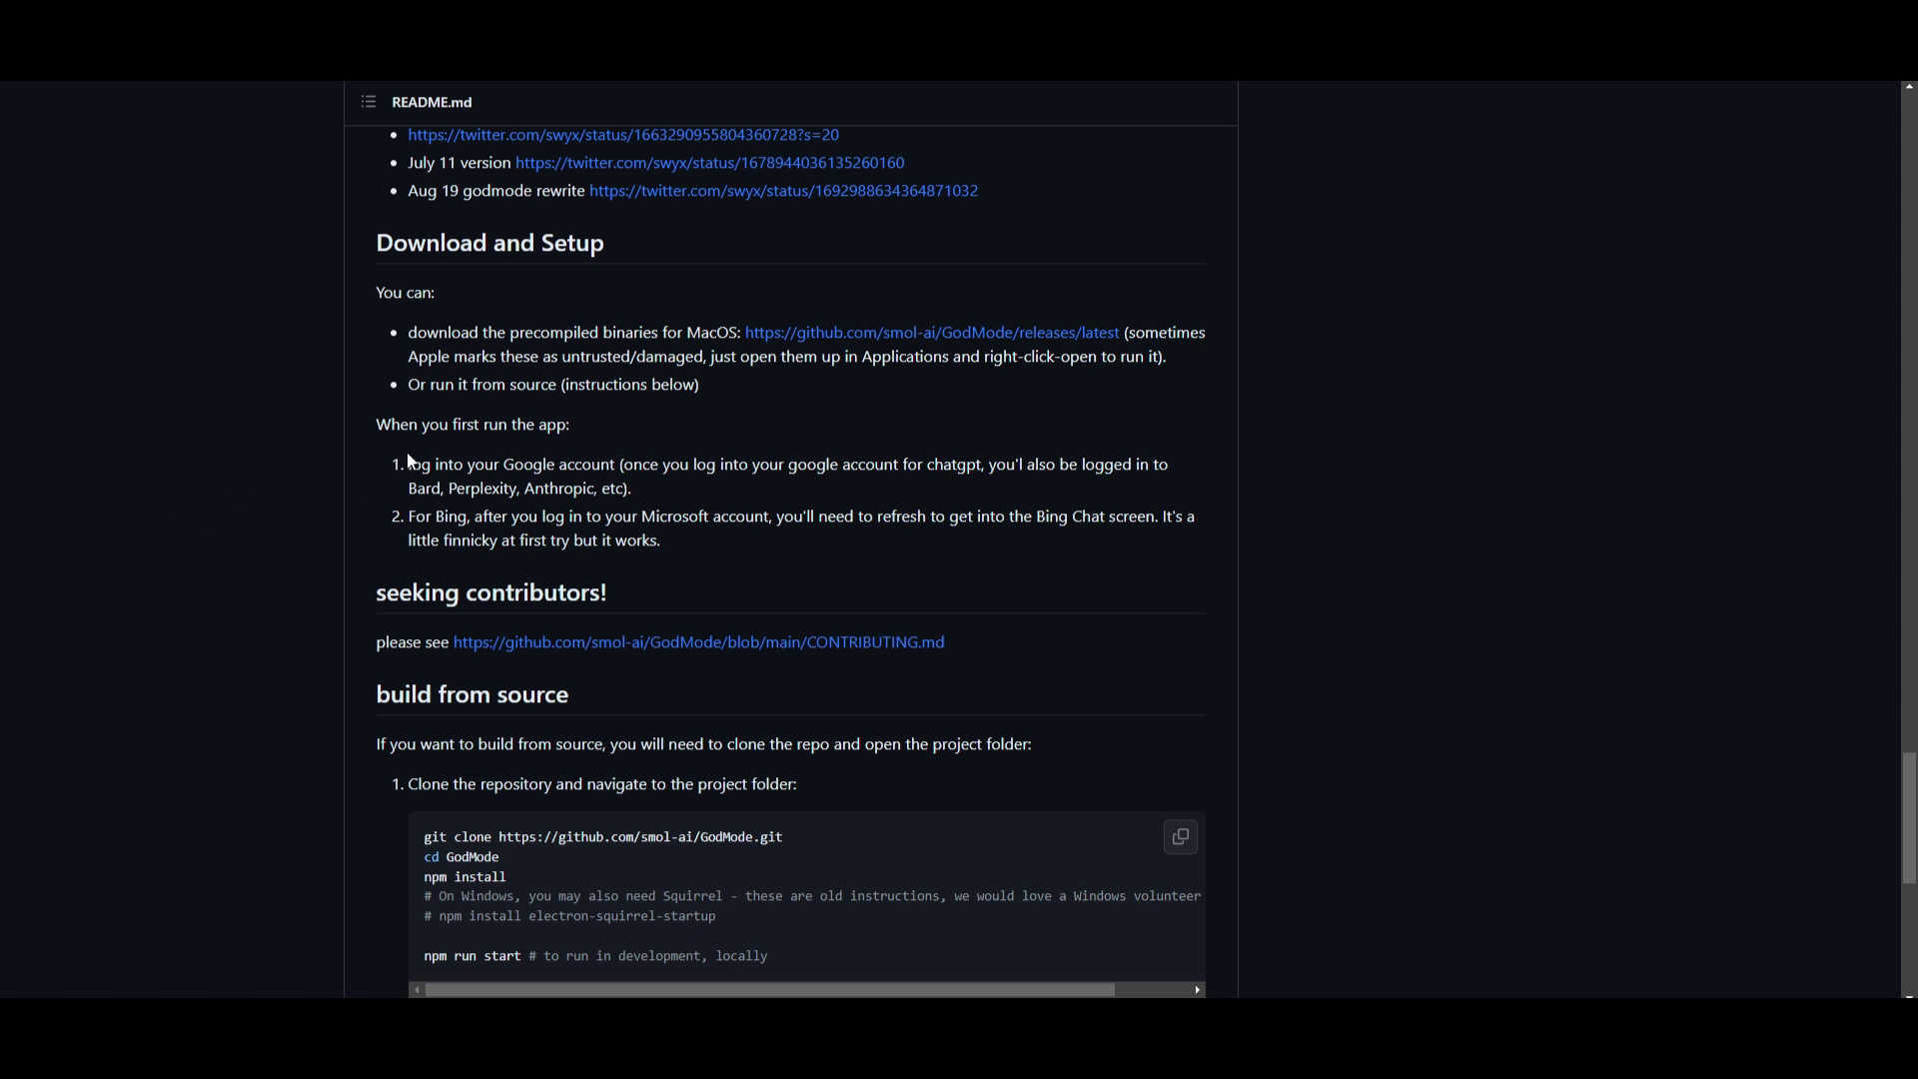
Step: Review the download and setup options in the GodMode README, down to the build-from-source commands
drag(409, 333, 803, 393)
click(801, 393)
scroll(300, 523, down, 4)
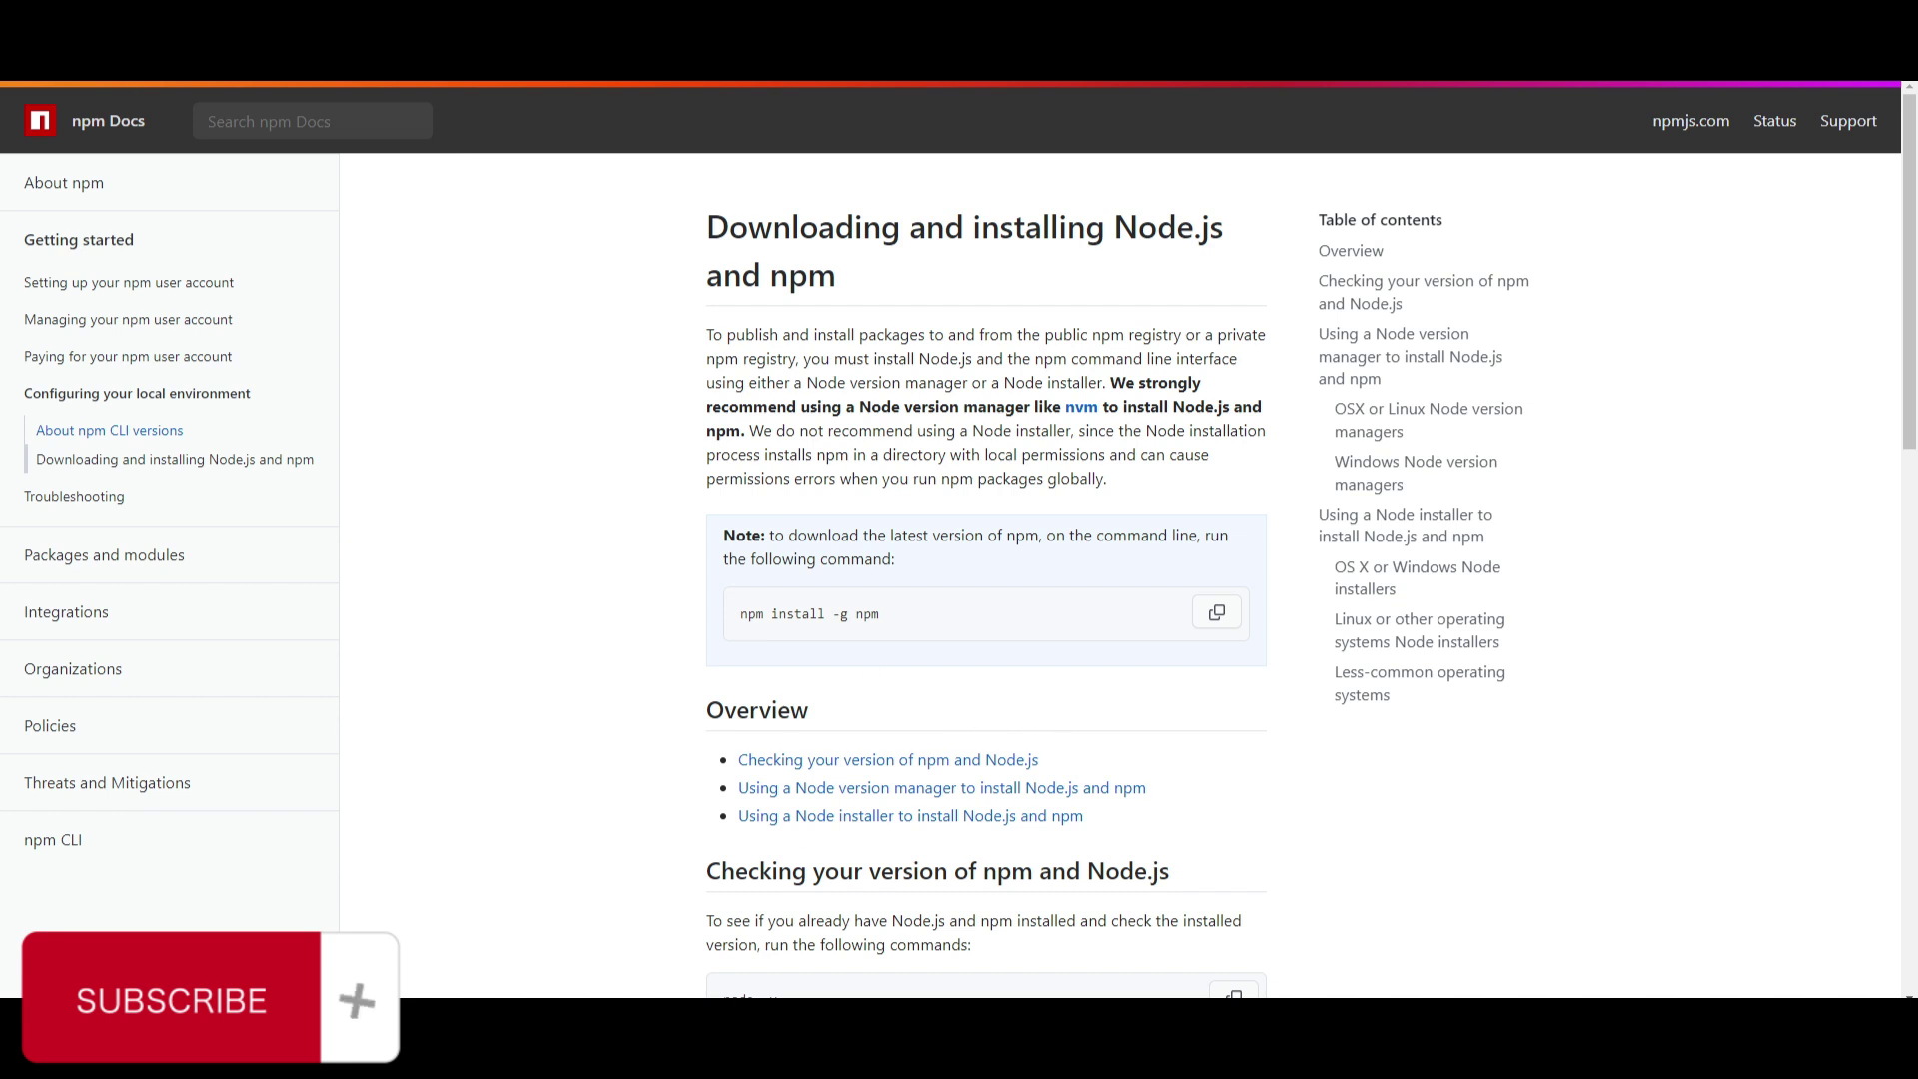
Step: Open a Command Prompt window over the npm docs page and highlight the "npm install -g npm" command
key(super)
click(274, 651)
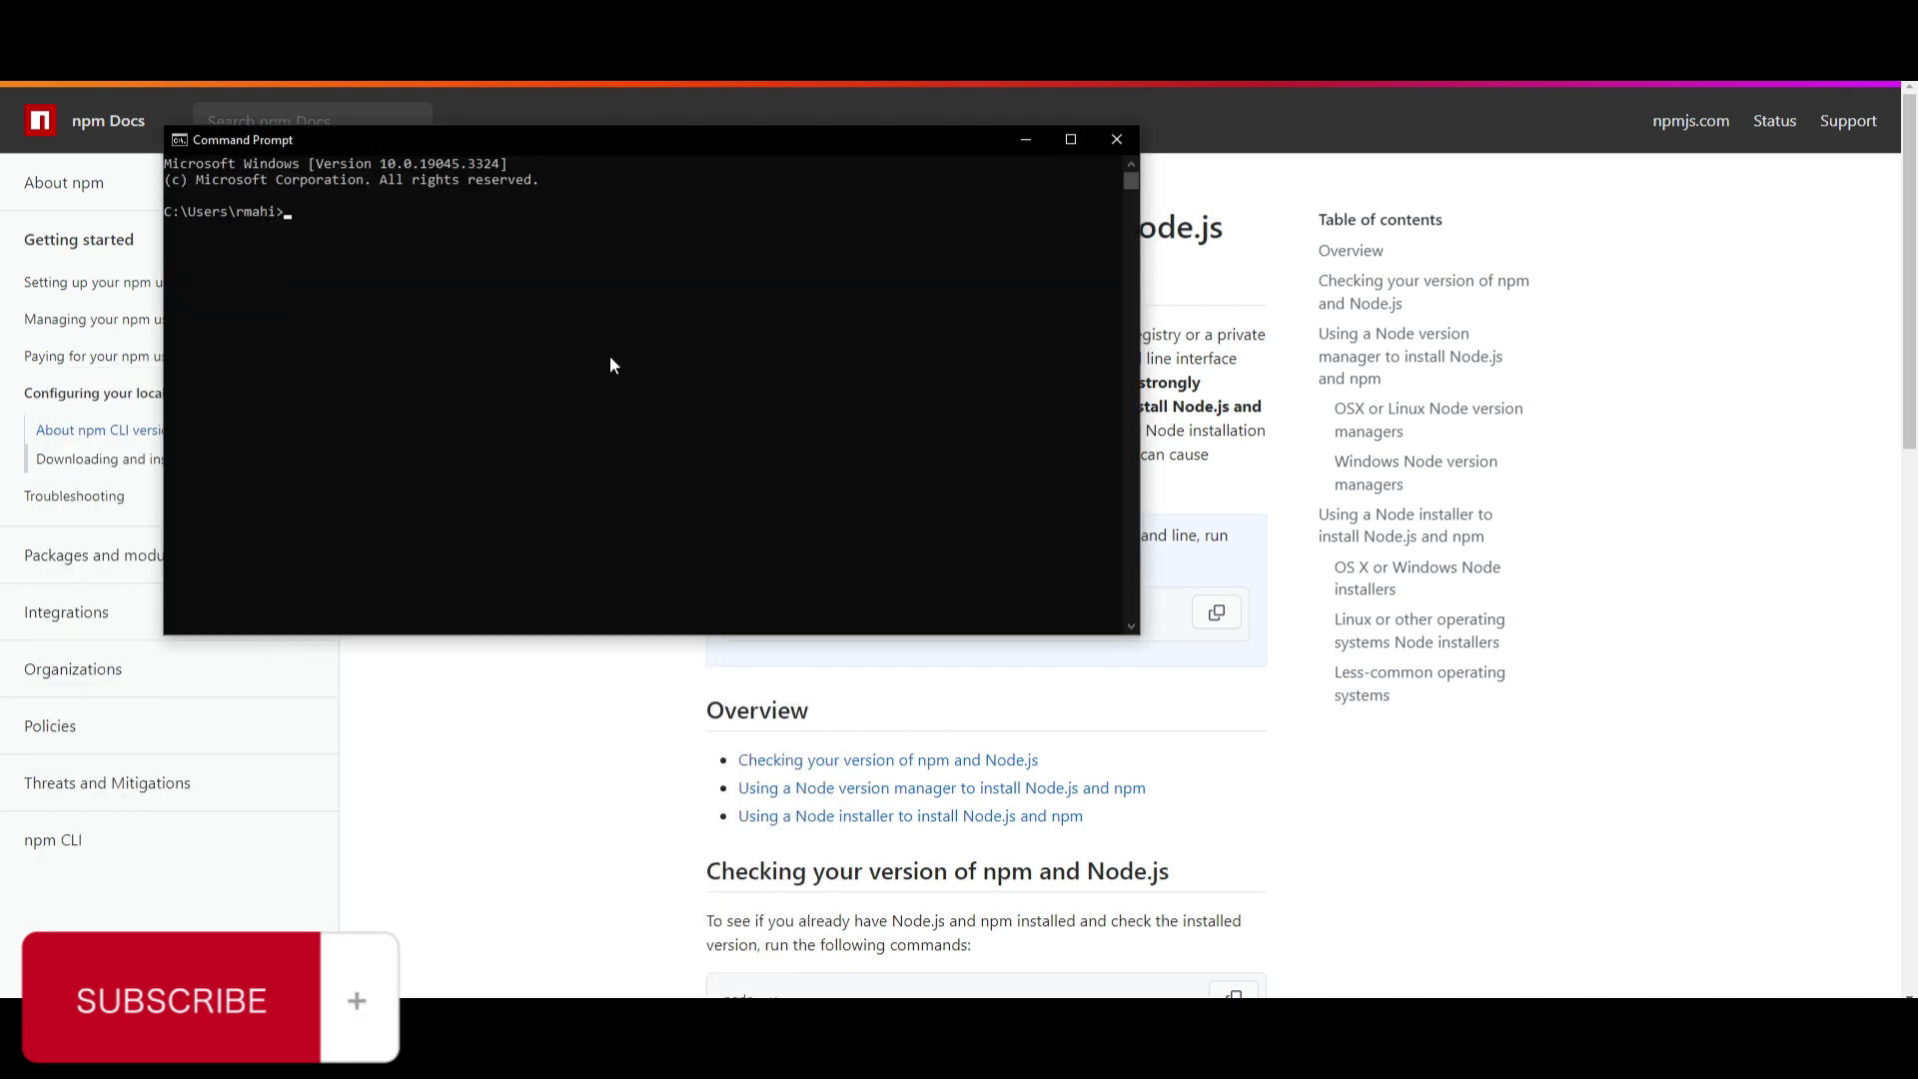
drag(727, 135, 661, 92)
drag(882, 614, 740, 616)
key(alt+Tab)
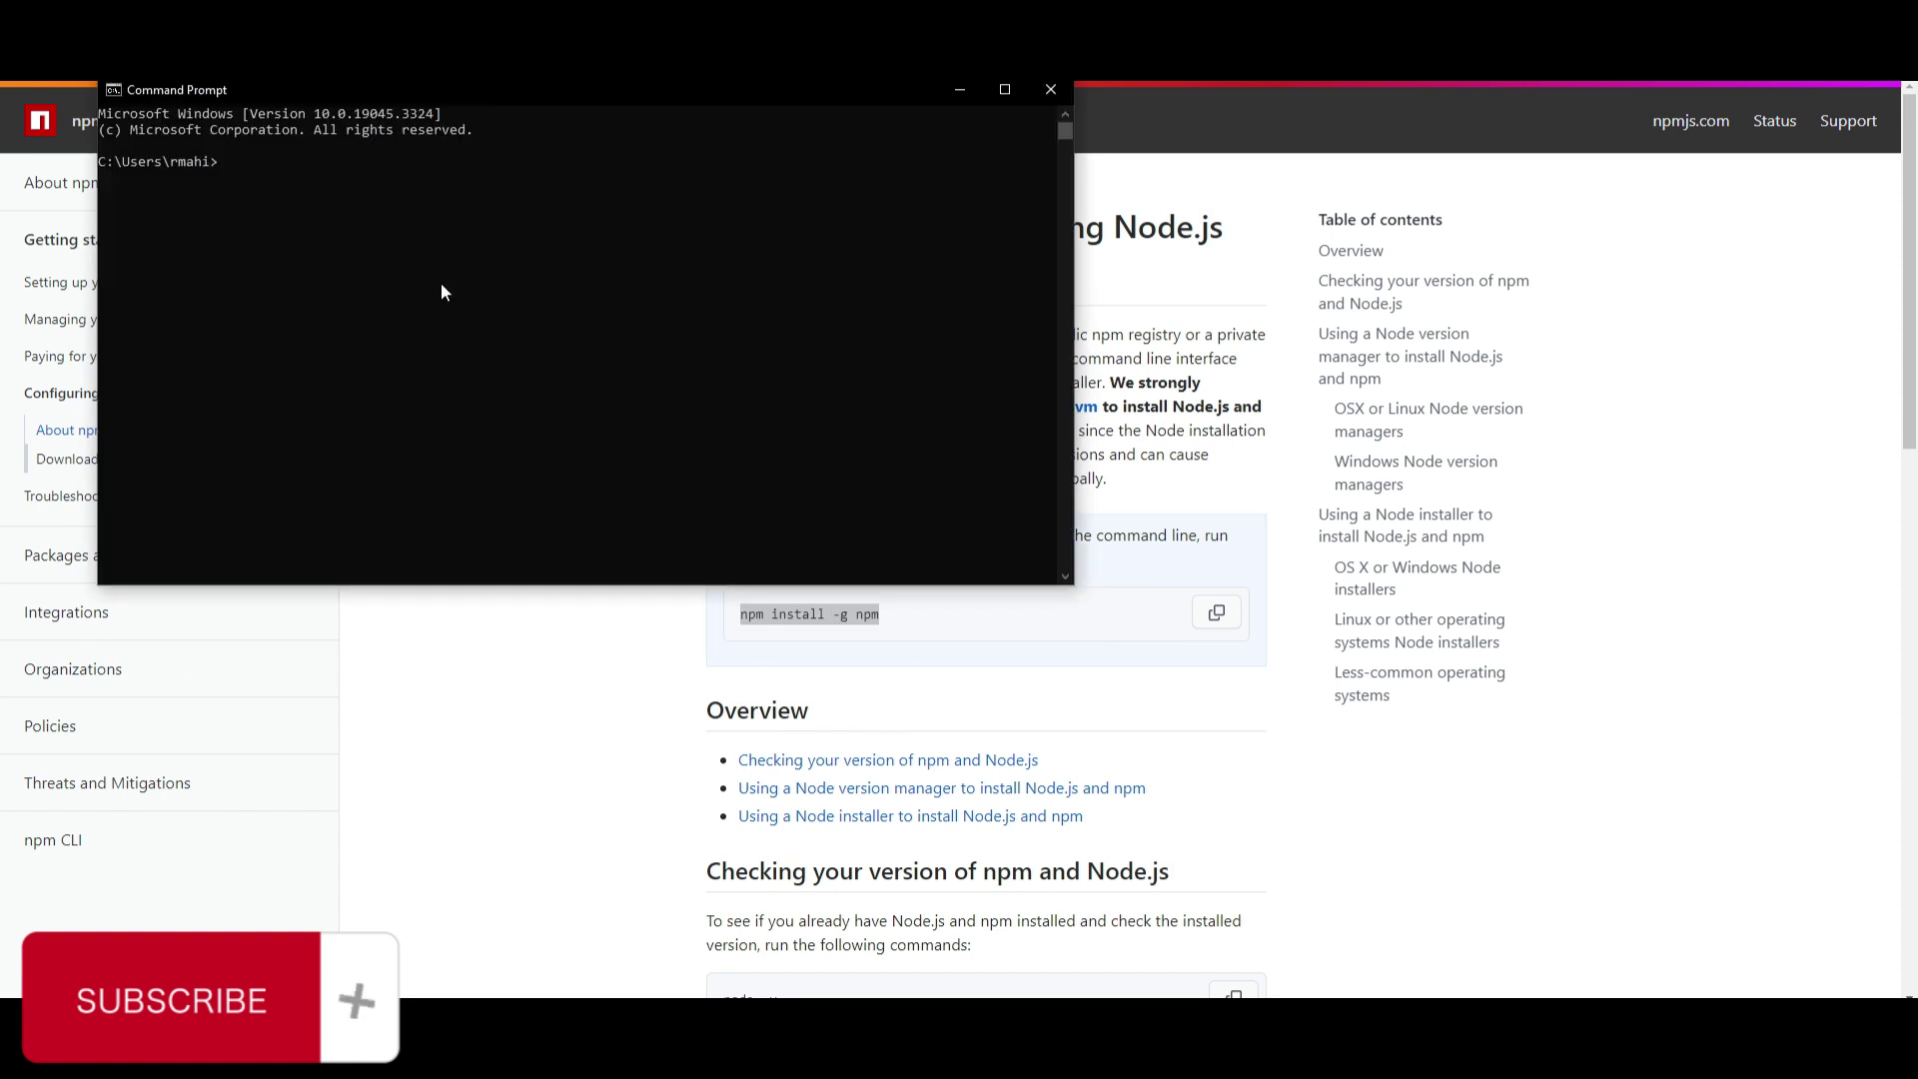
drag(496, 99, 778, 341)
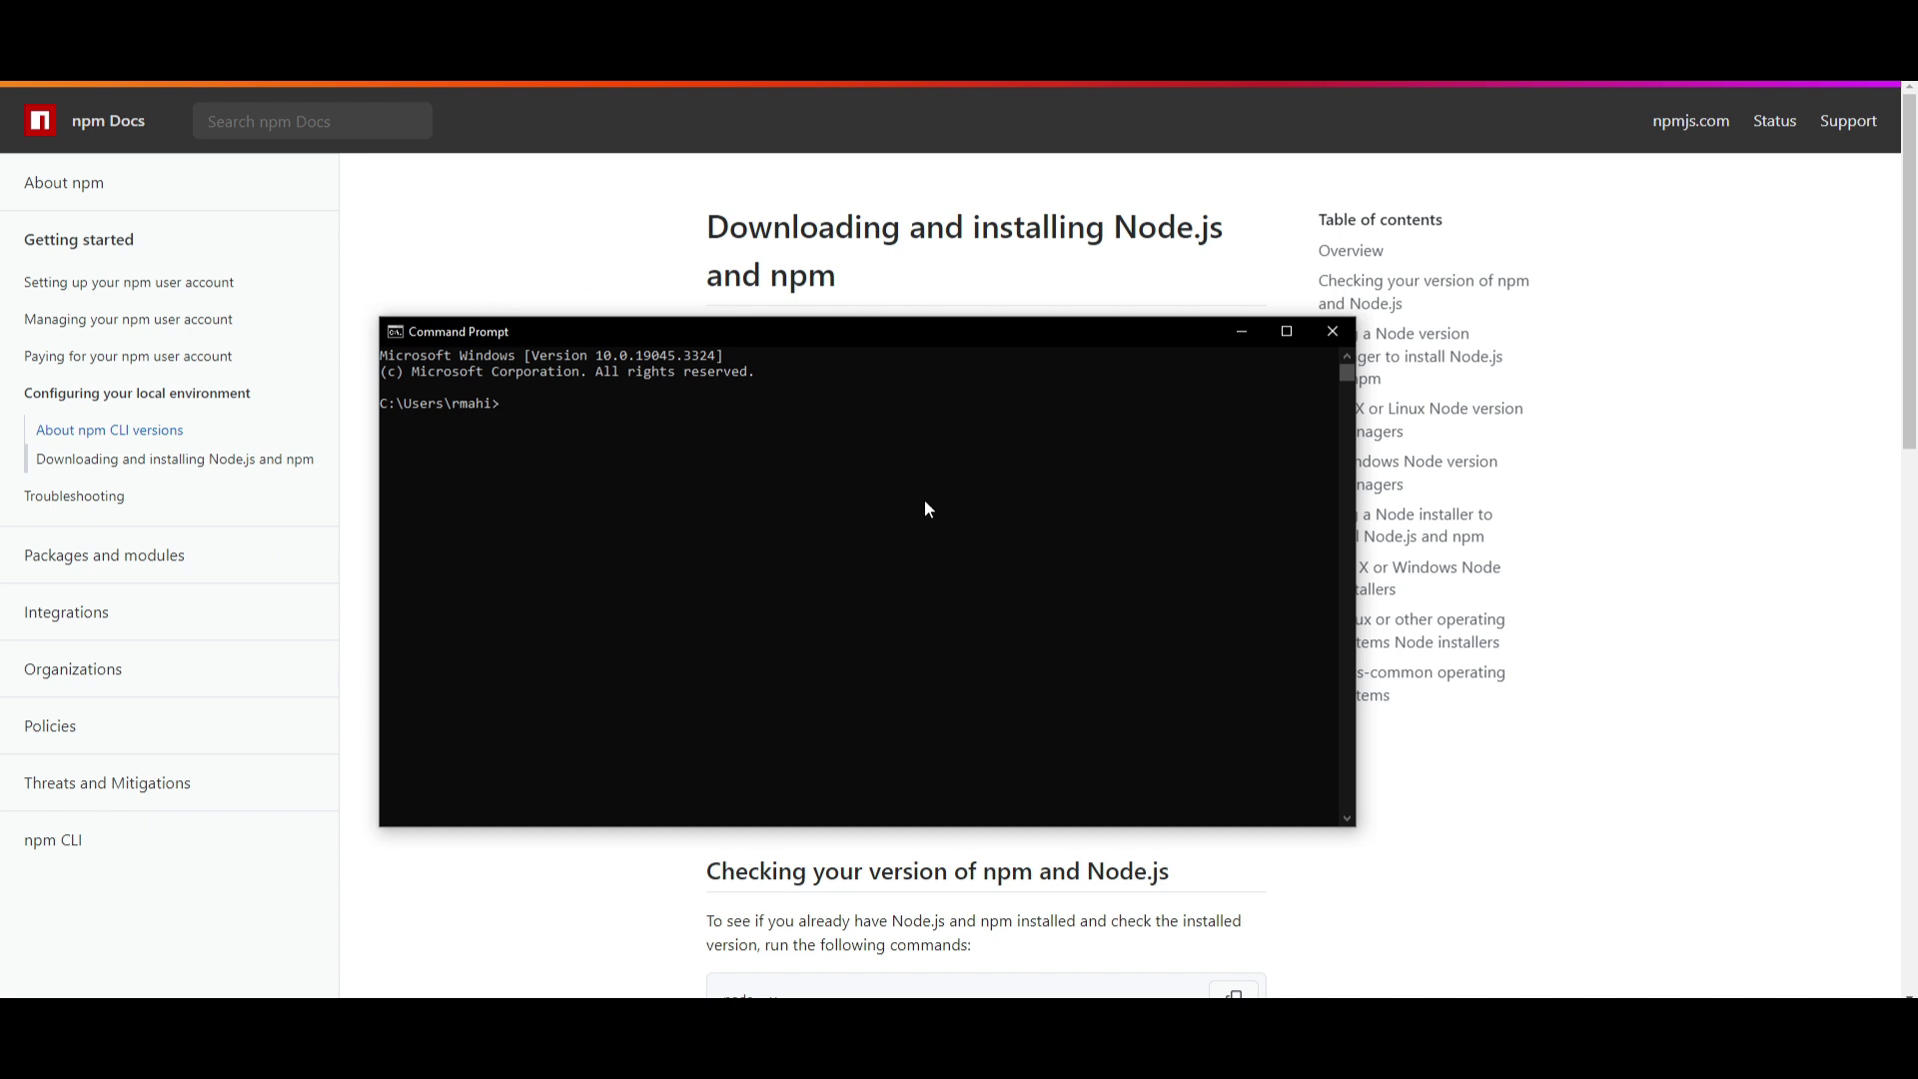
click(1009, 262)
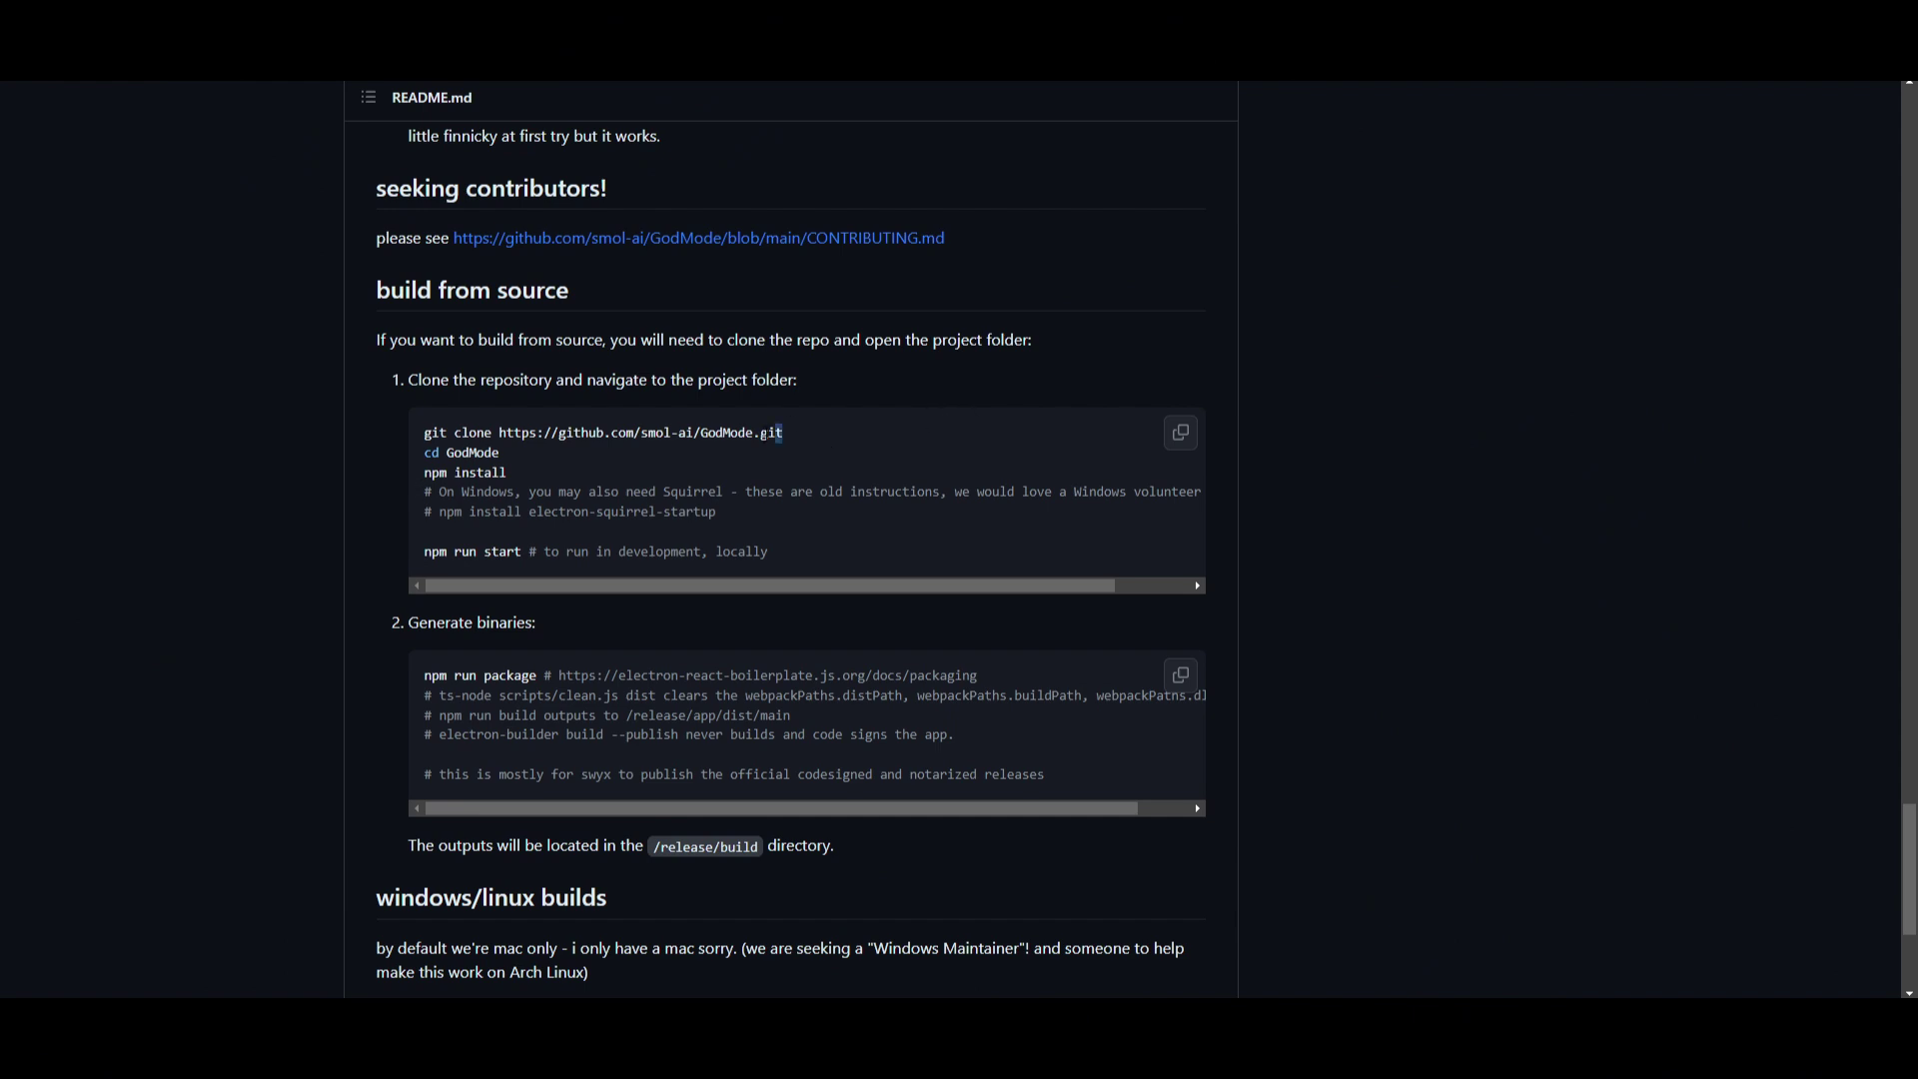
mouse_move(821, 433)
mouse_down()
mouse_move(440, 468)
mouse_move(427, 440)
mouse_up()
key(ctrl+c)
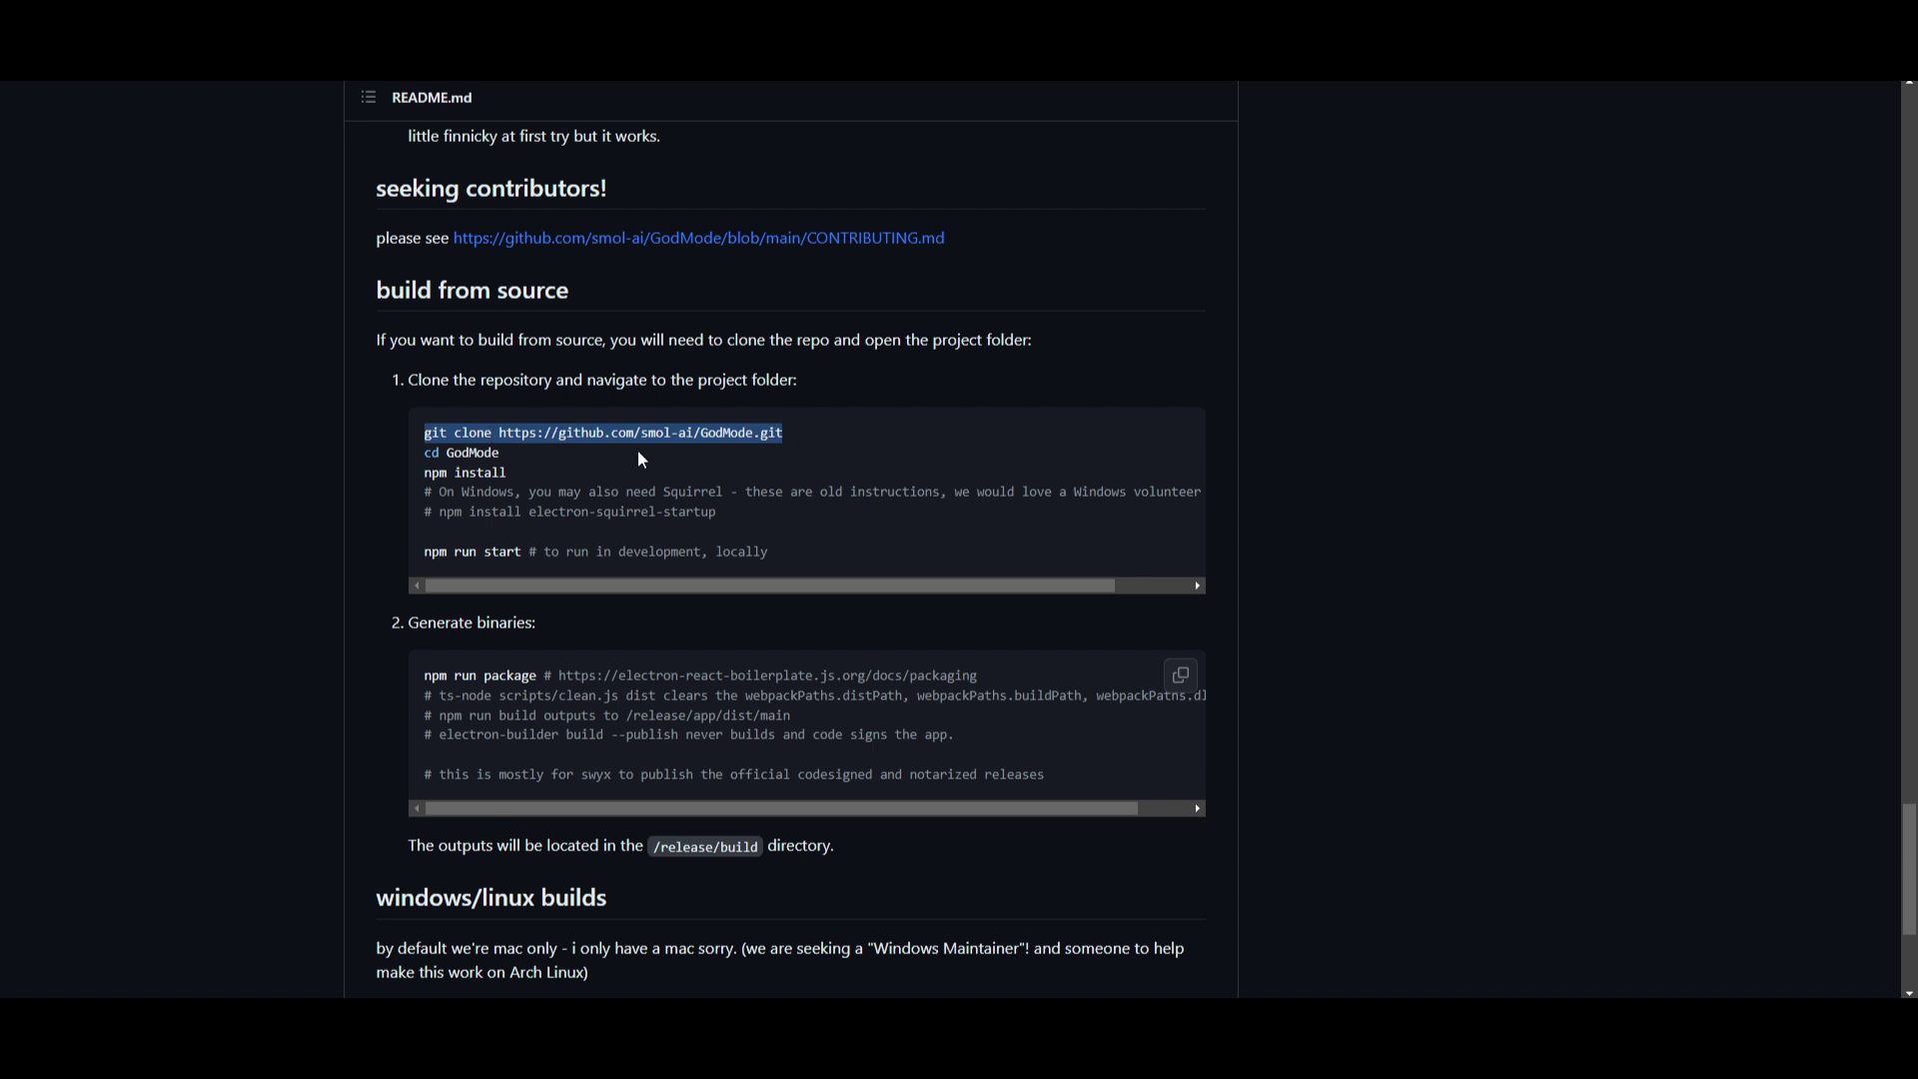
key(alt+Tab)
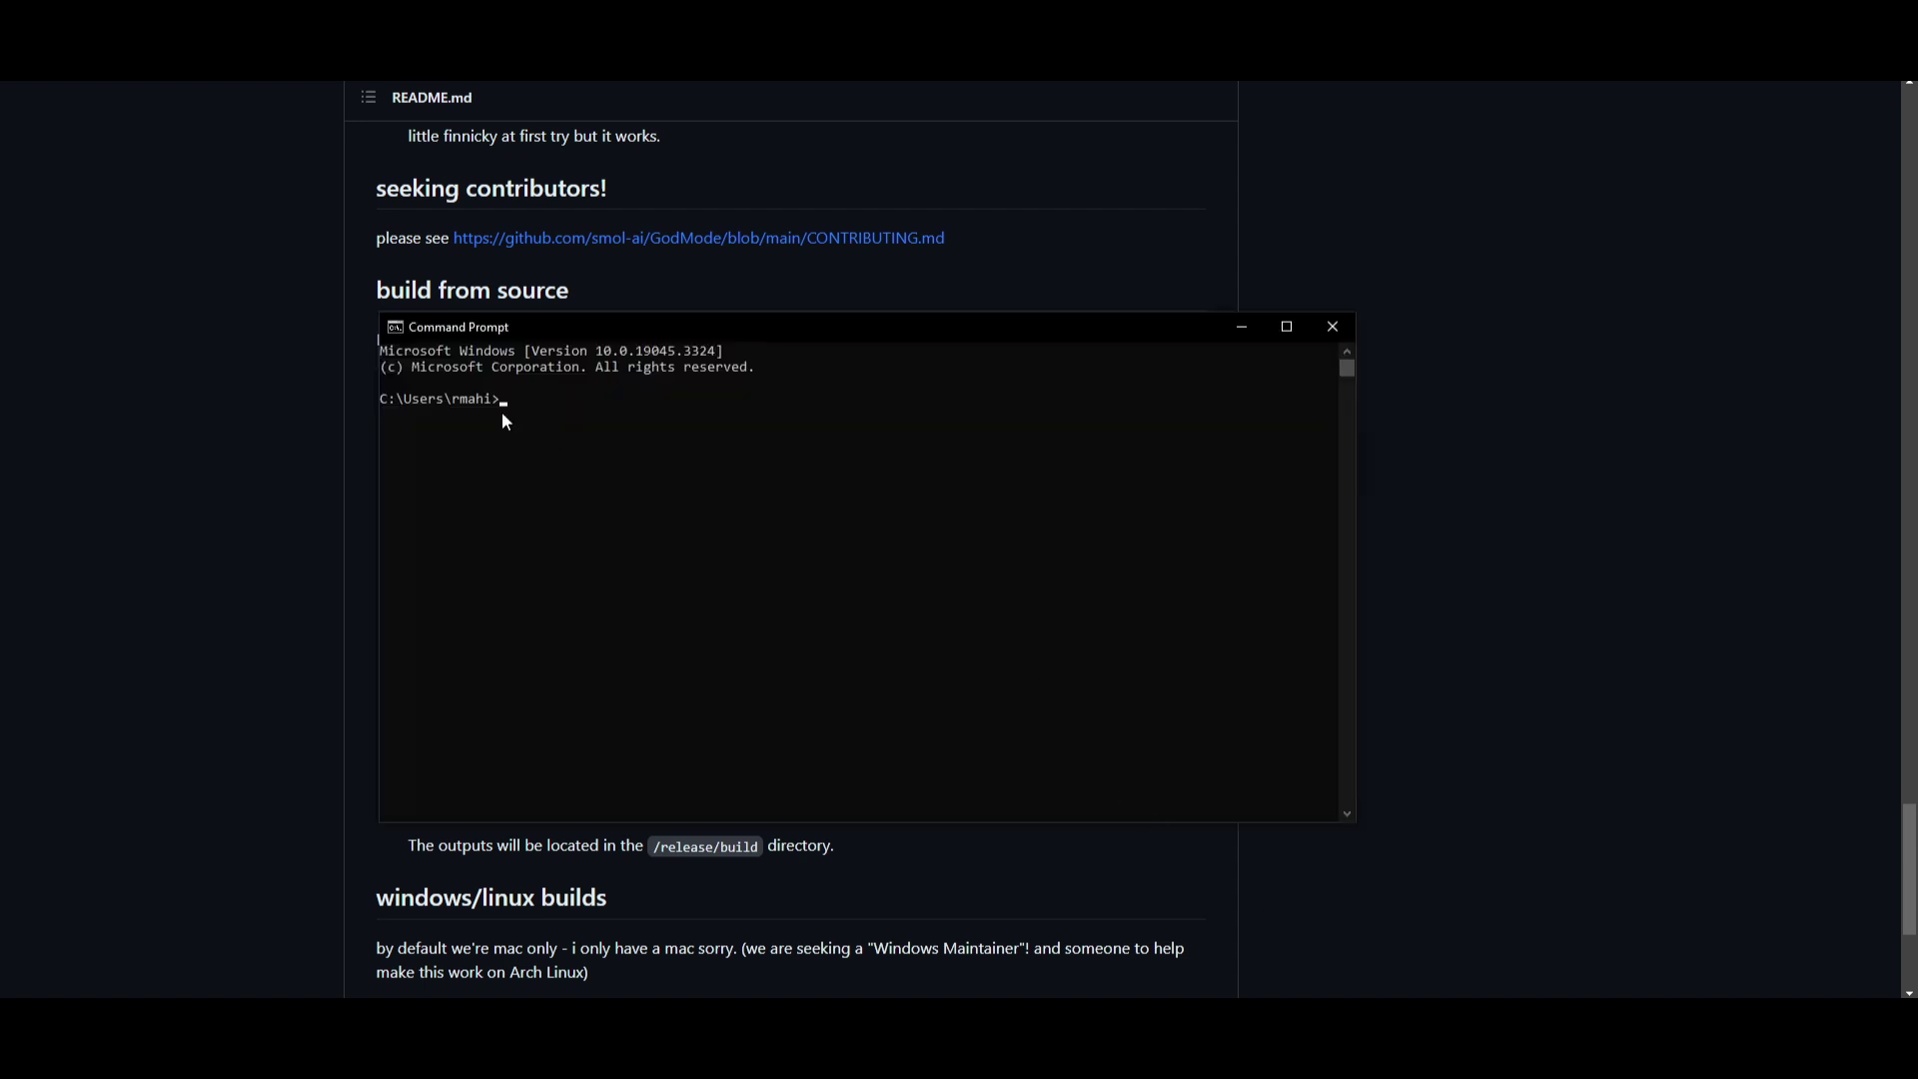
key(ctrl+v)
key(Return)
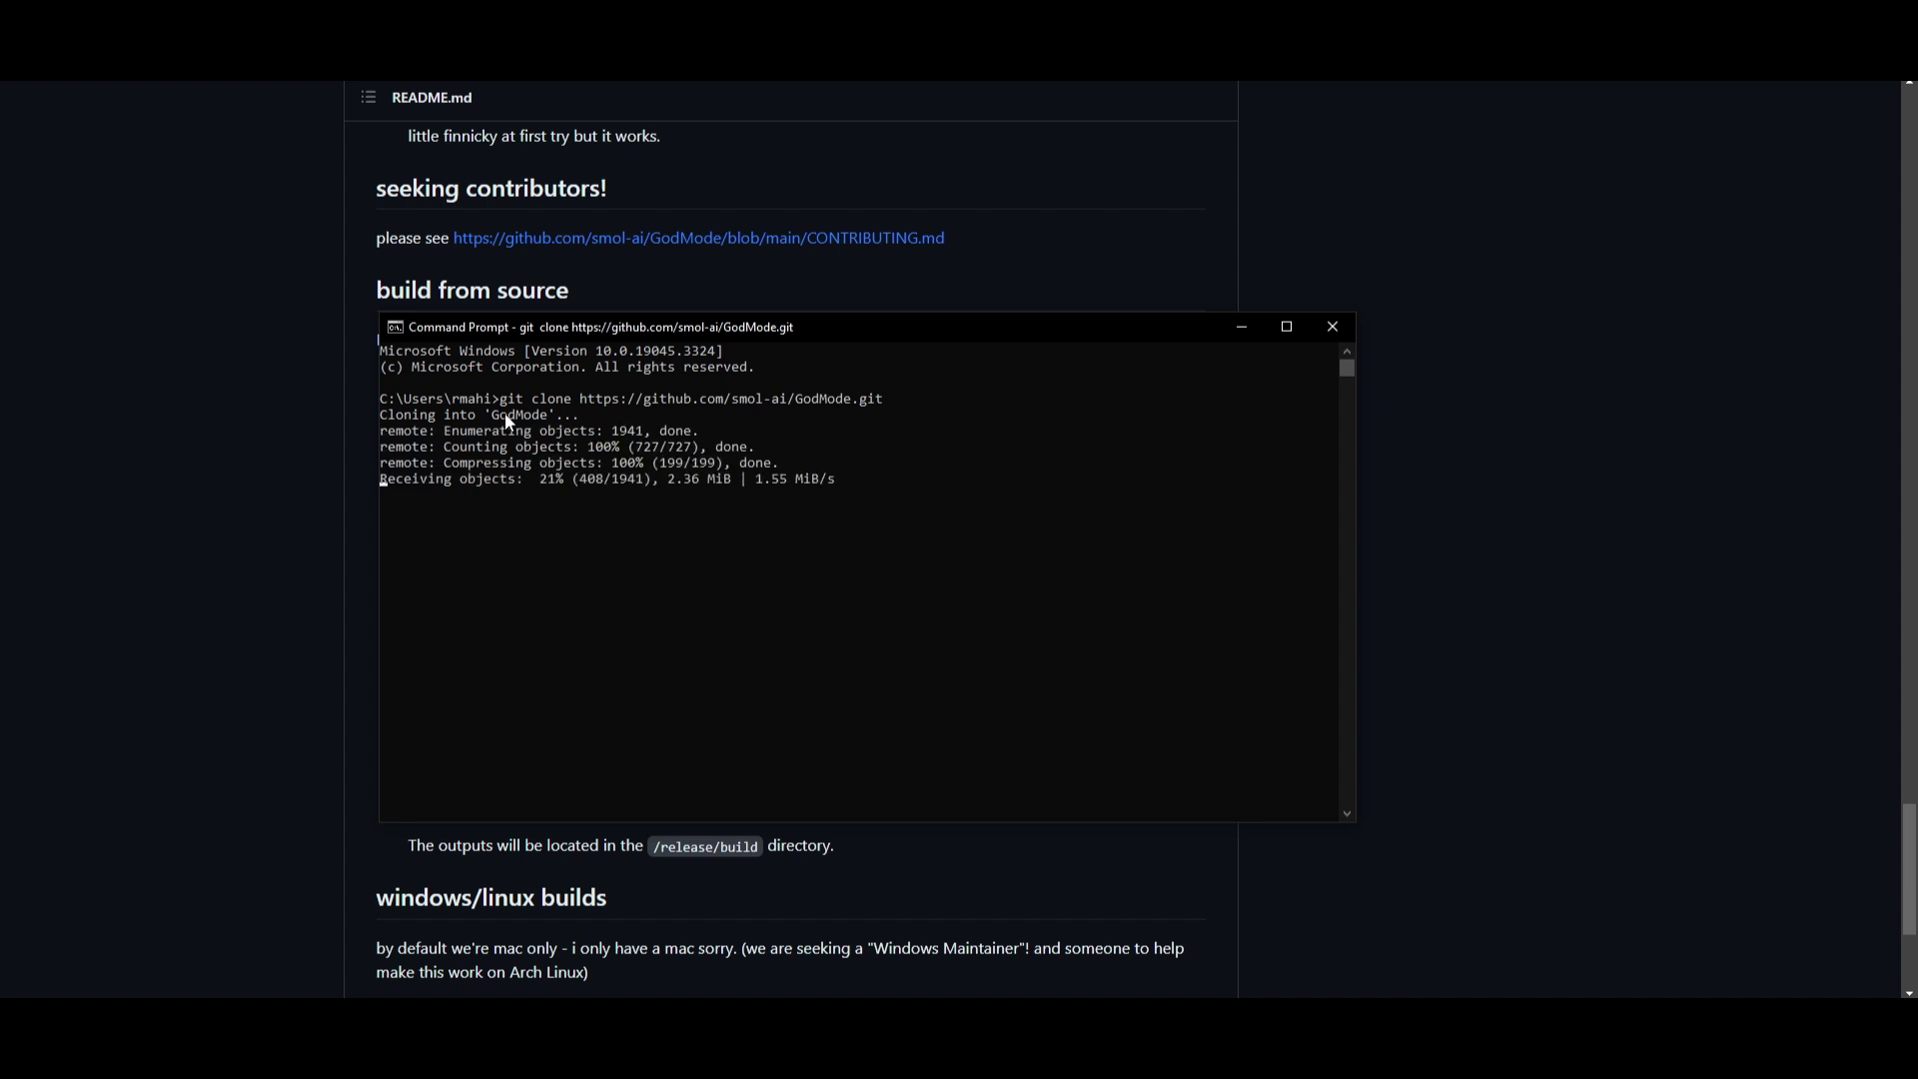
Step: Copy "cd GodMode" from the README and run it in Command Prompt to enter the project folder
click(222, 427)
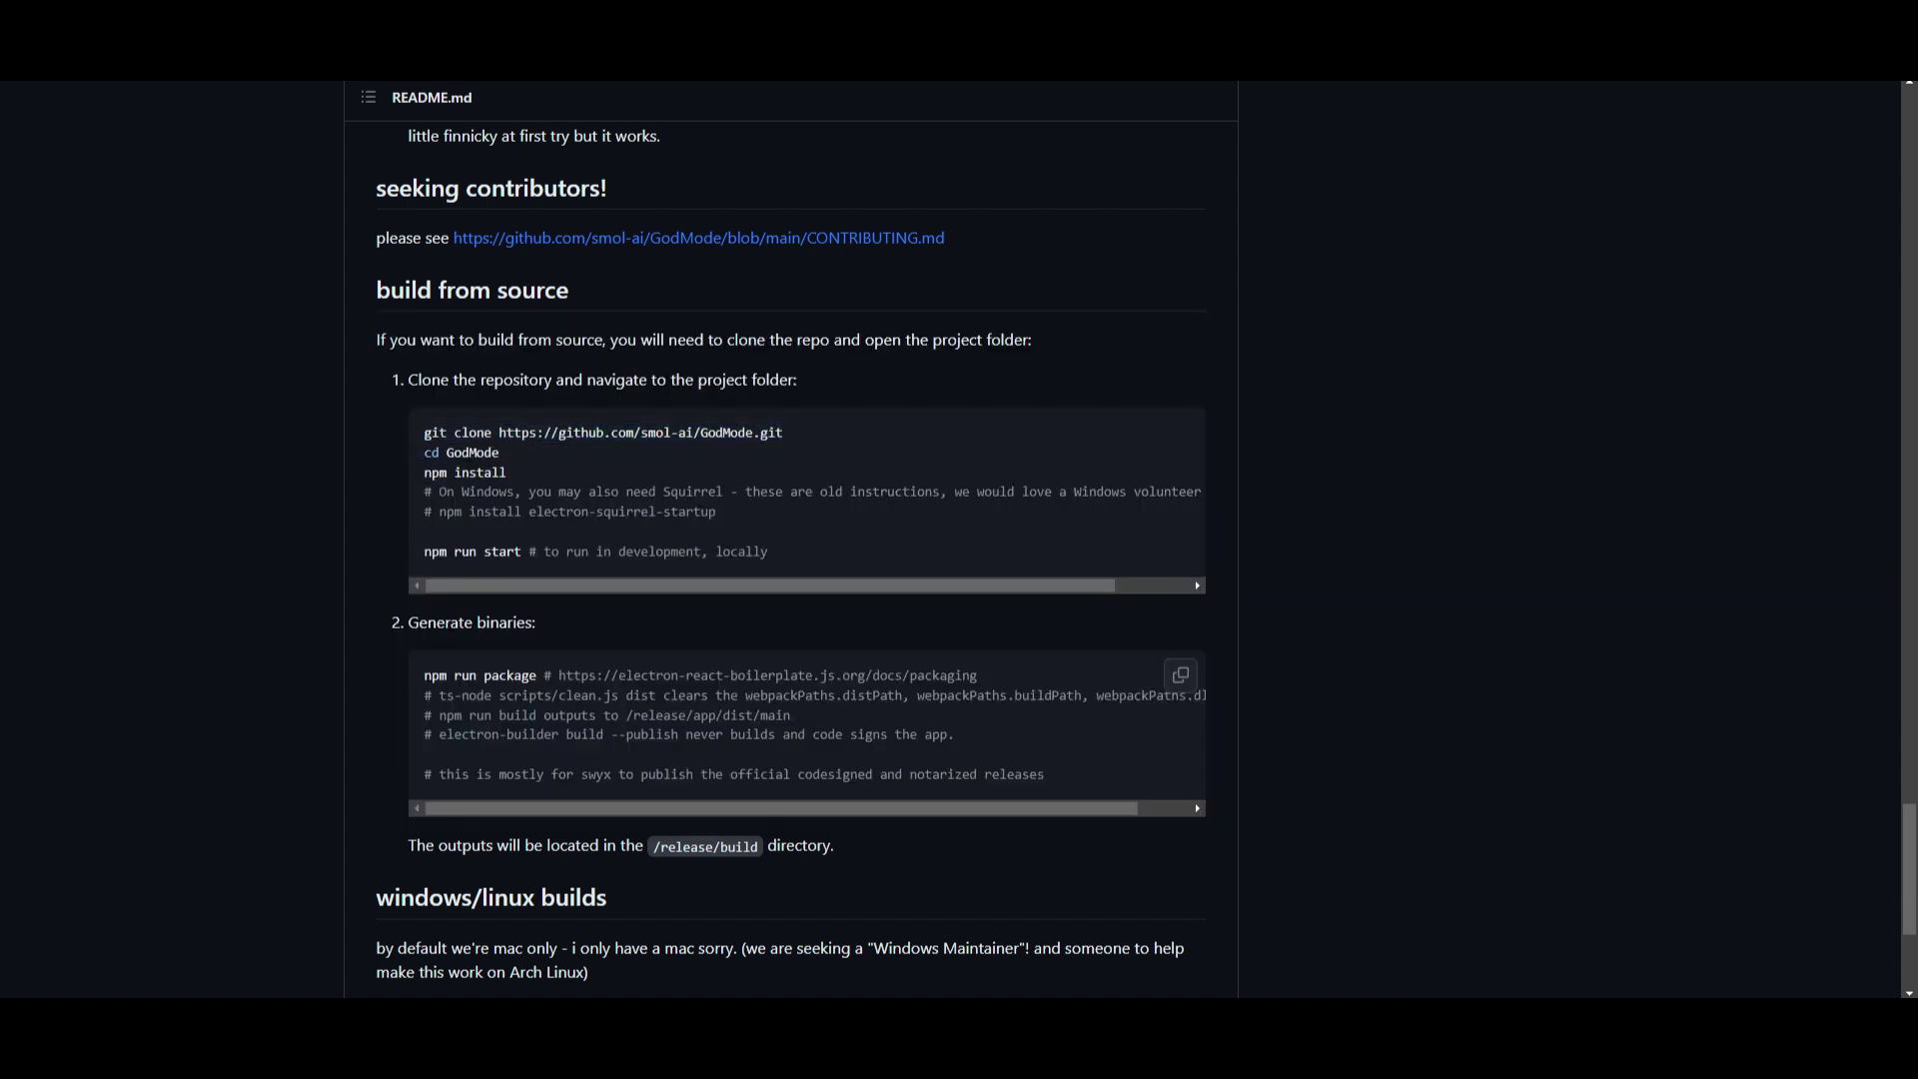
drag(500, 452, 432, 452)
key(alt+Tab)
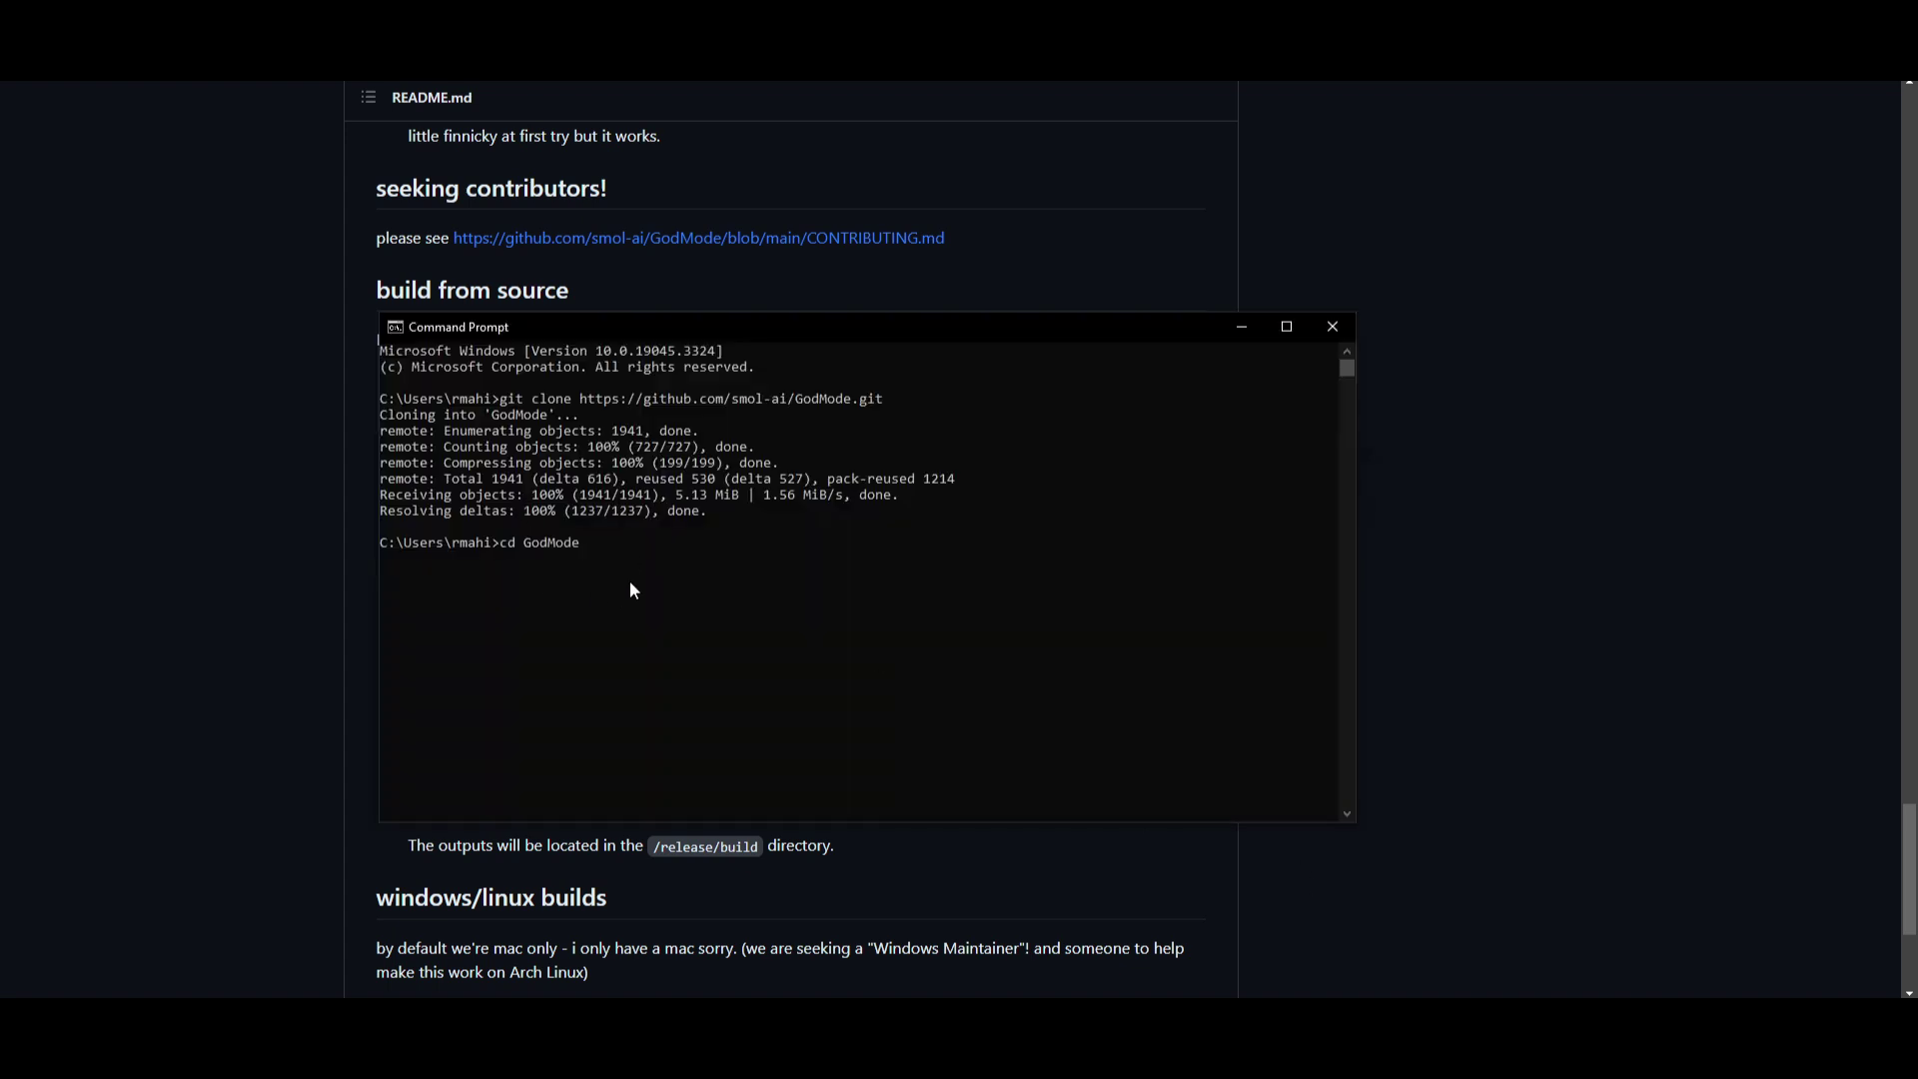
key(Return)
Step: Copy "npm install" from the README and run it in the GodMode folder to install the dependencies
key(alt+Tab)
drag(508, 472, 396, 471)
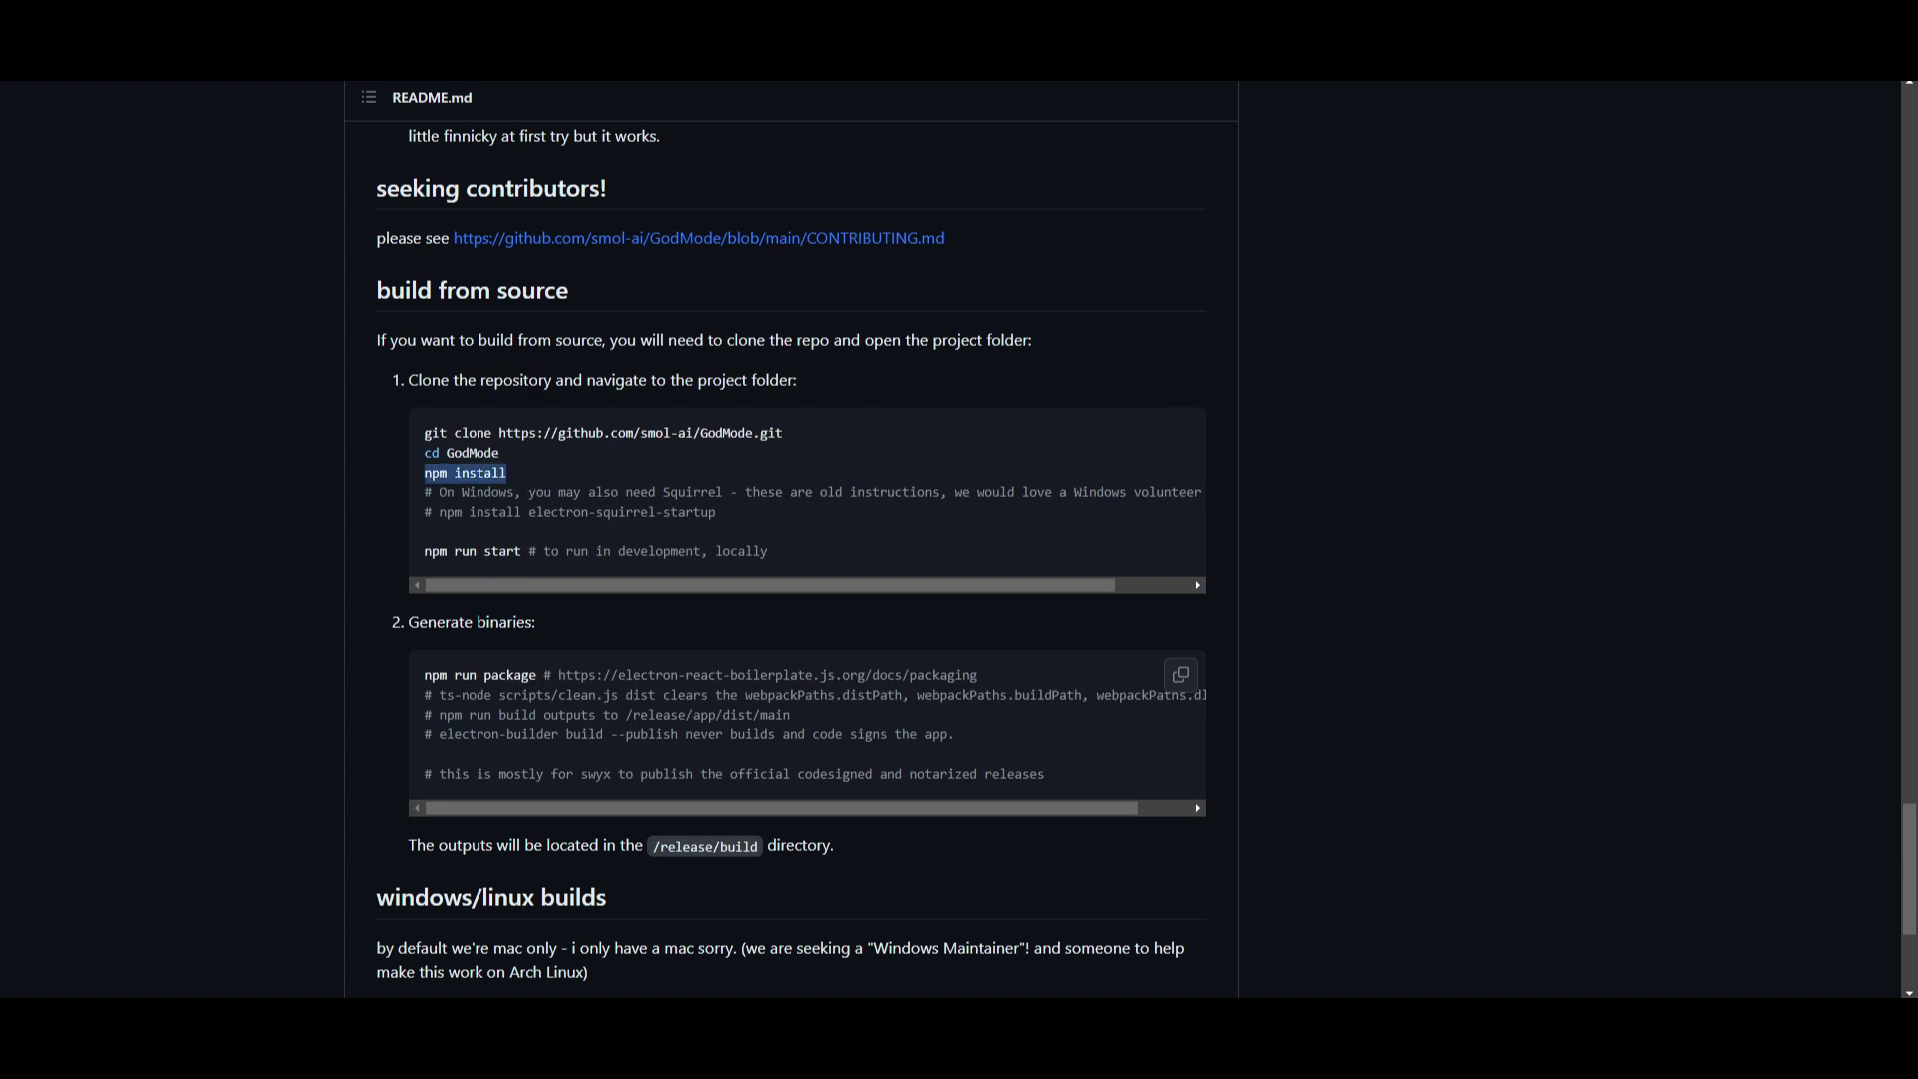
key(alt+Tab)
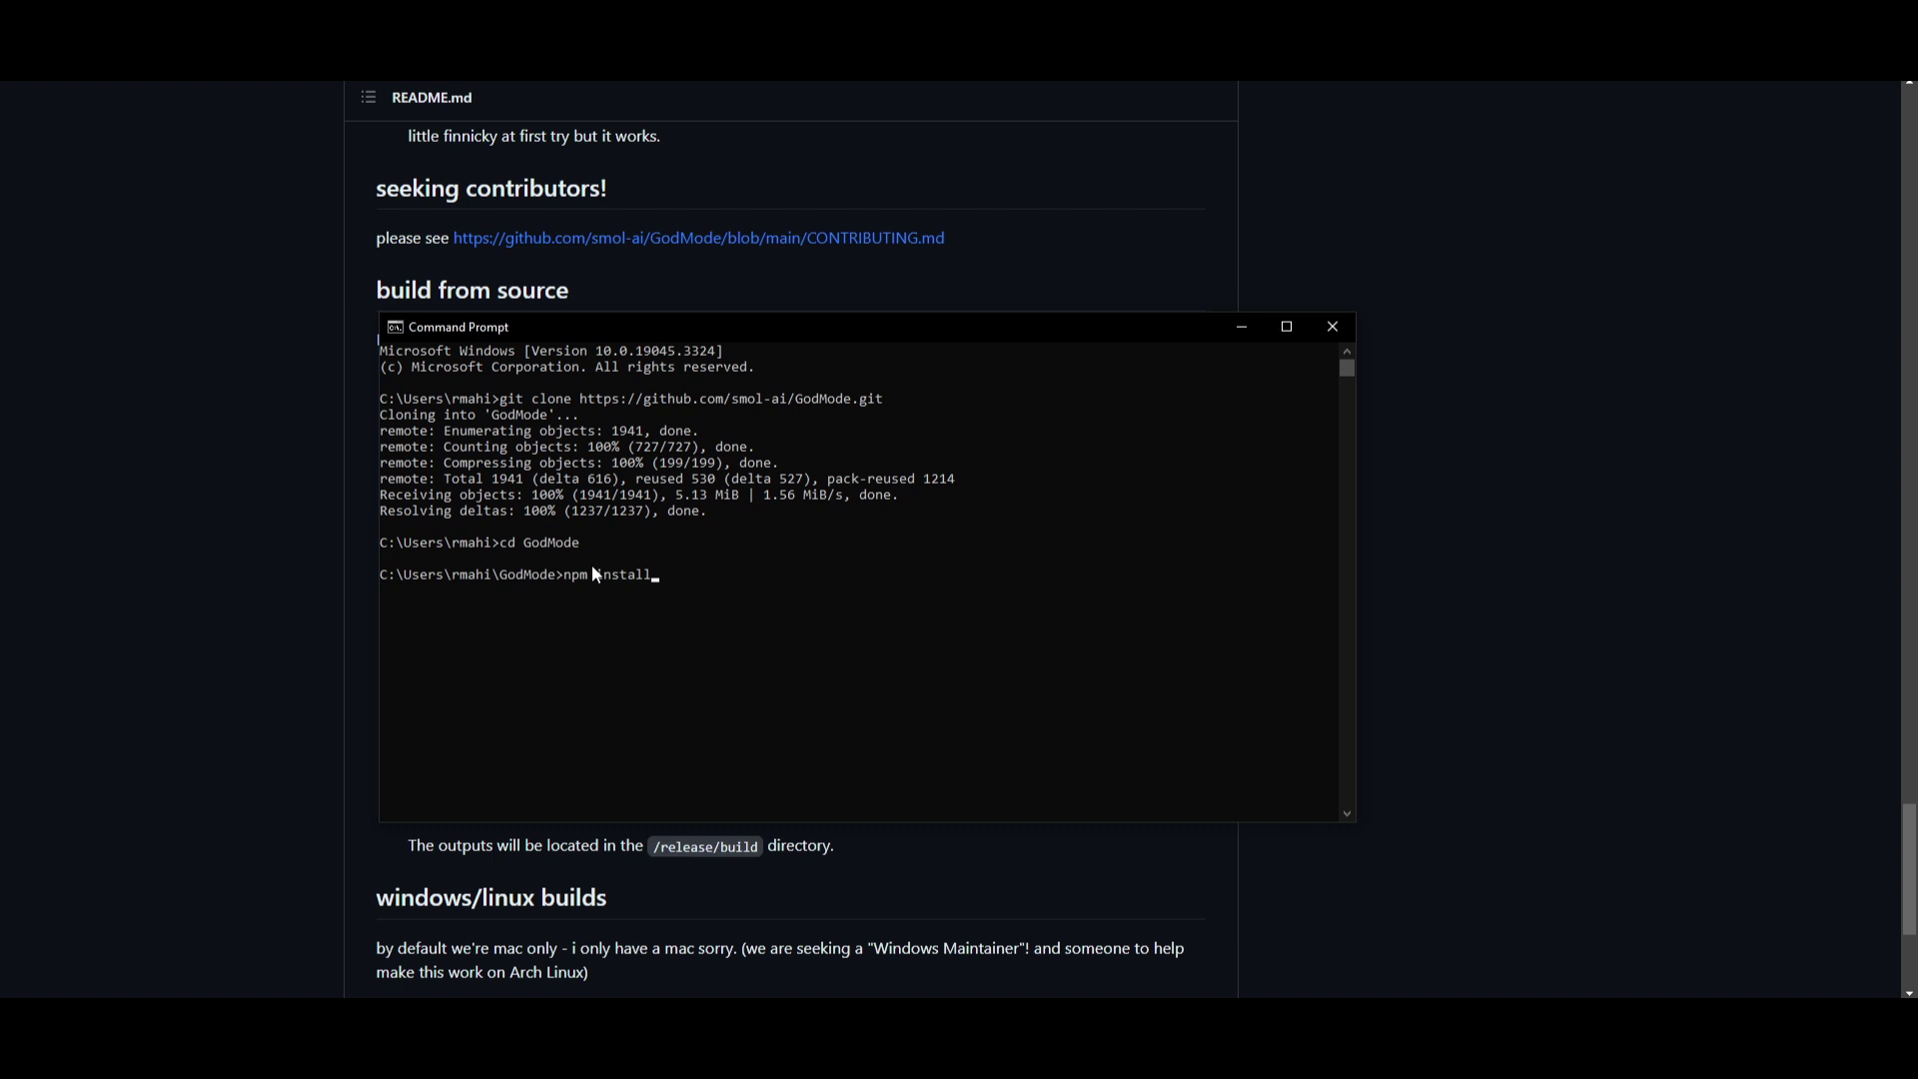
key(Return)
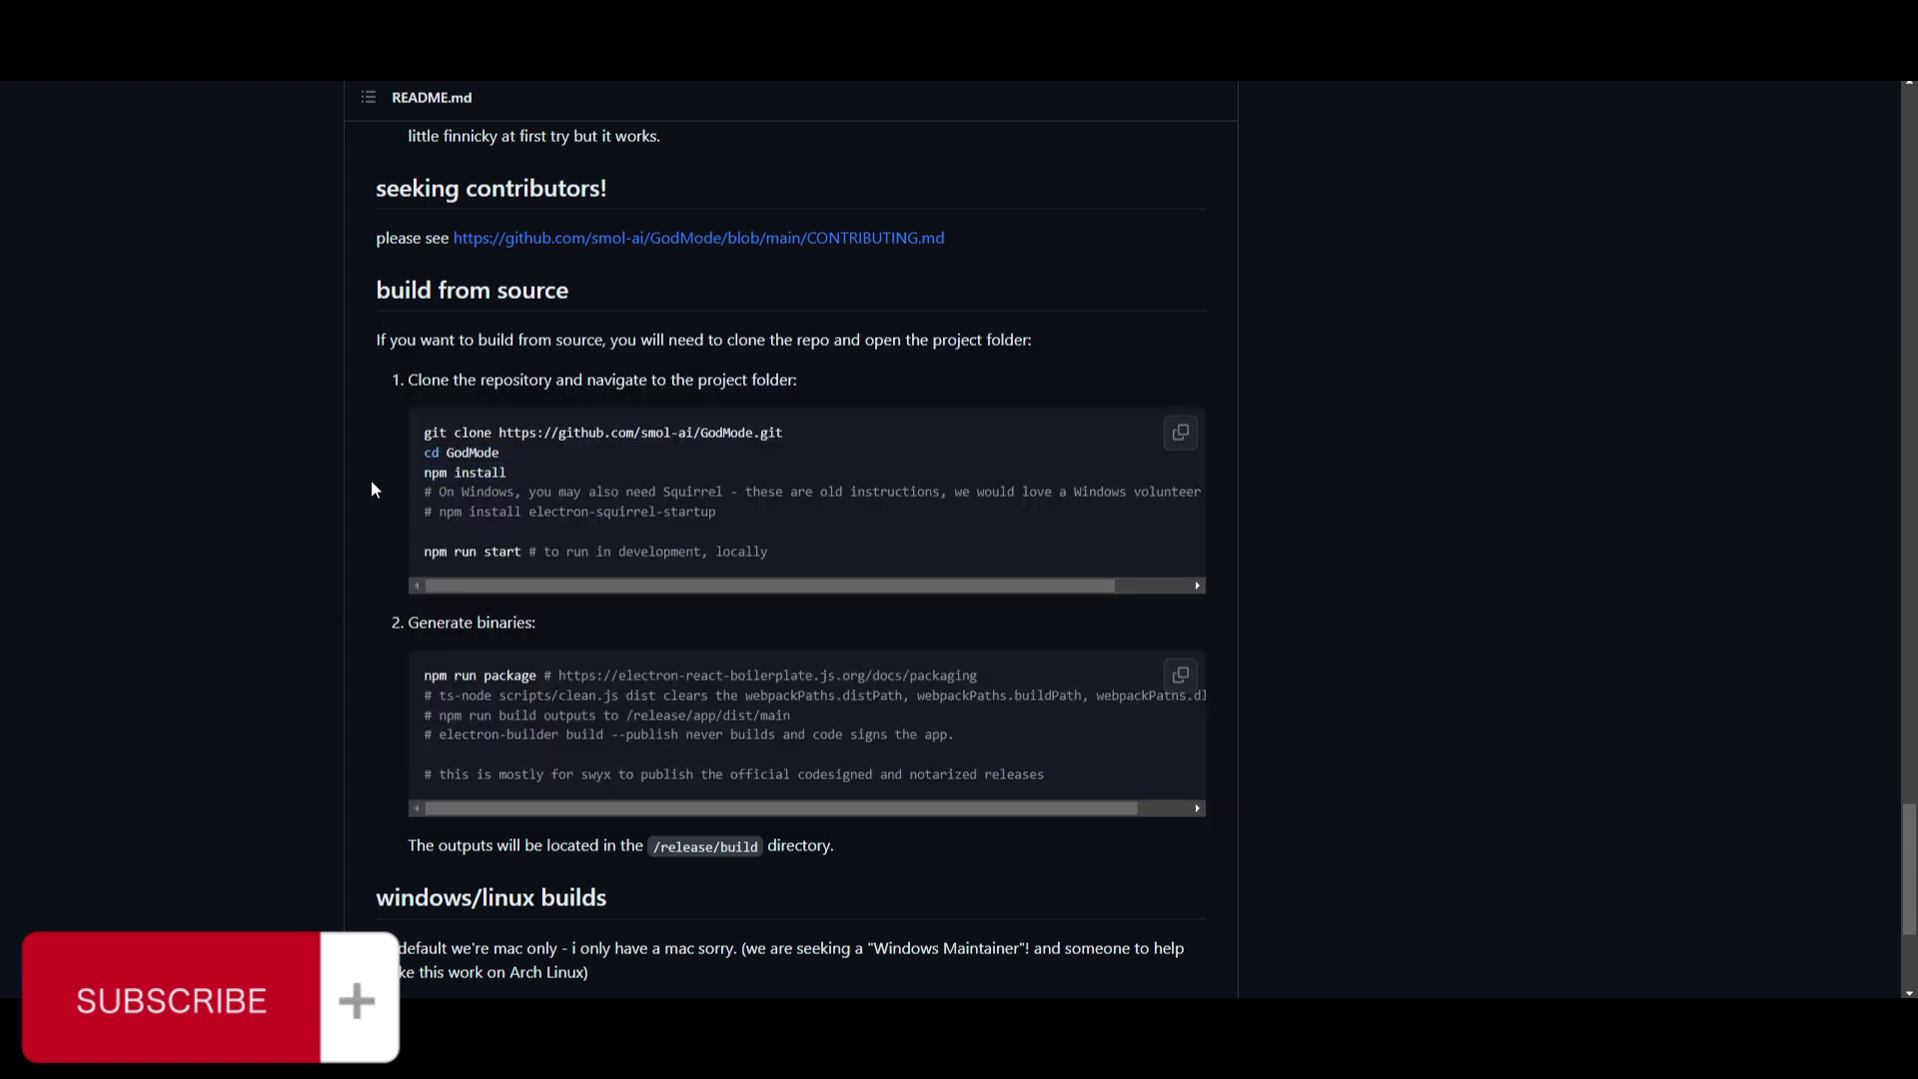
Step: Copy "npm run start" from the README and run it in Command Prompt to launch GodMode locally
drag(521, 564, 418, 567)
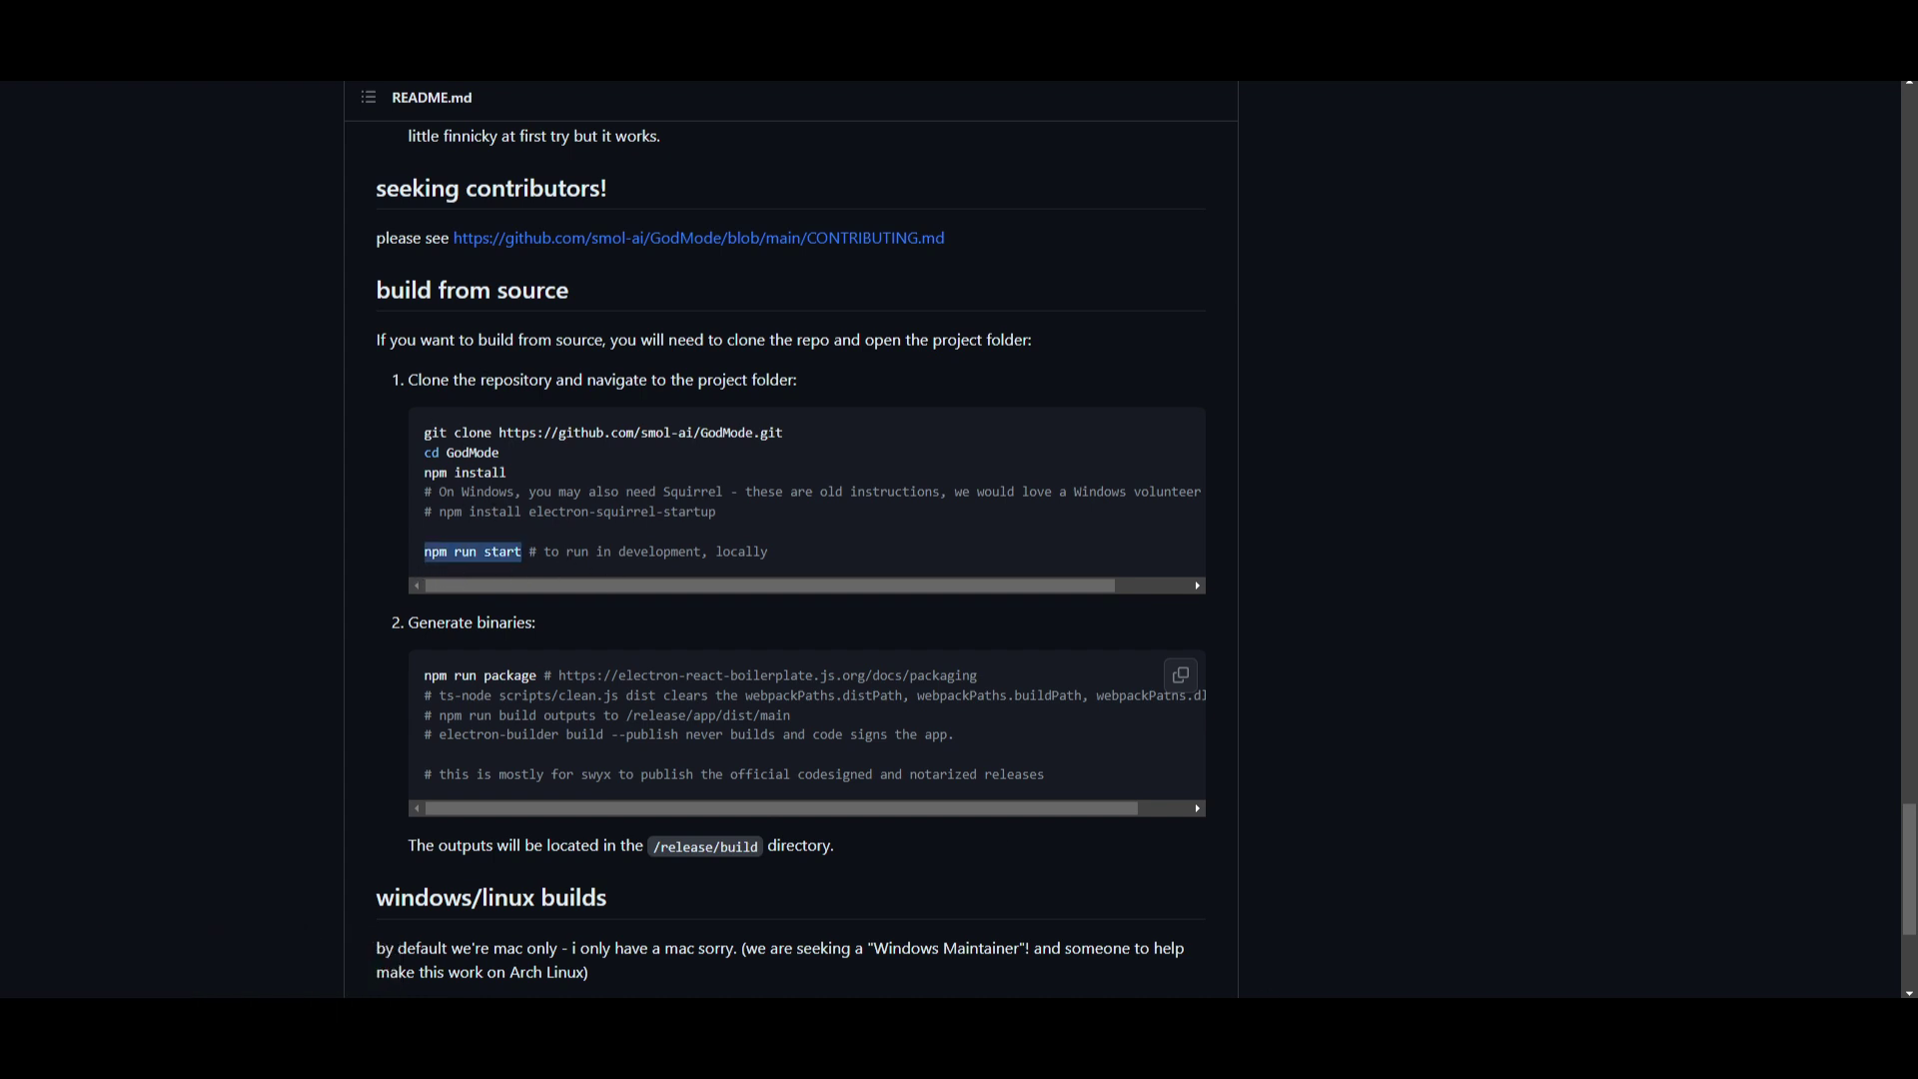
key(alt+Tab)
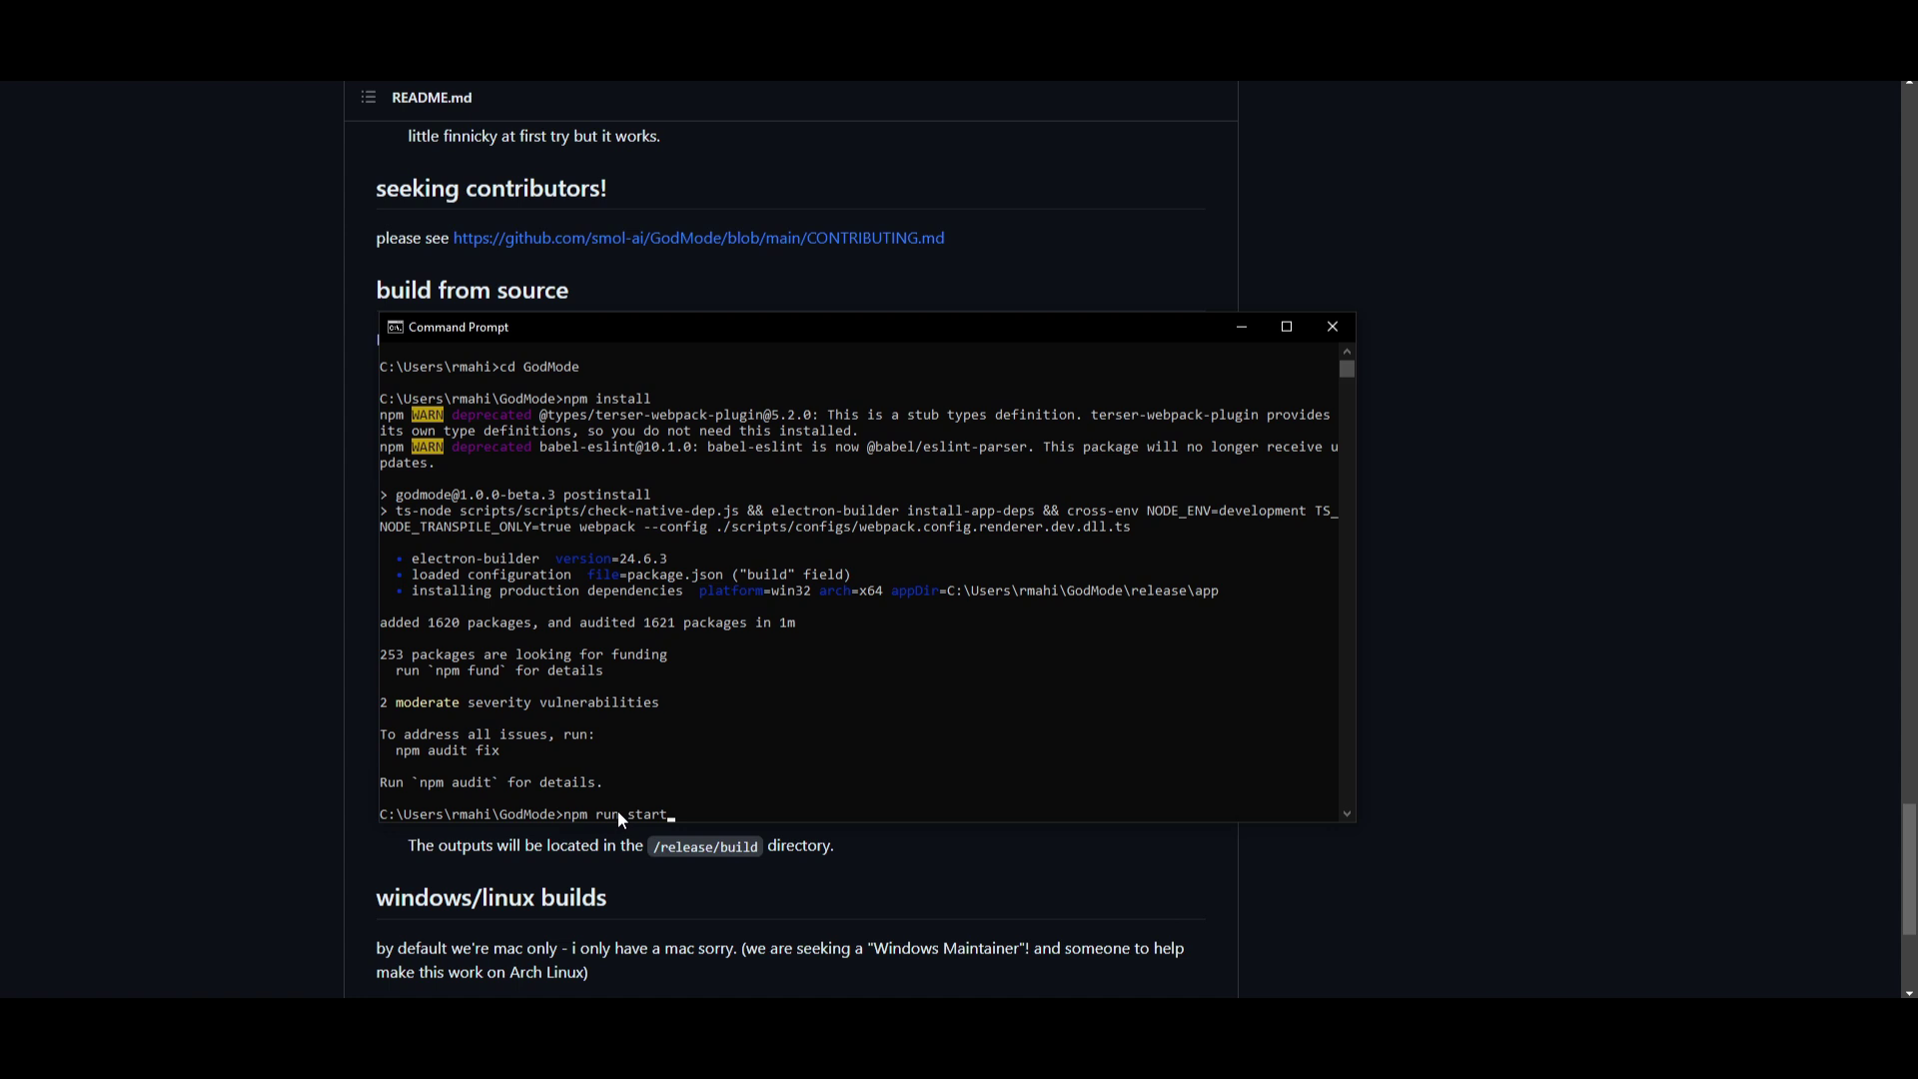
key(Return)
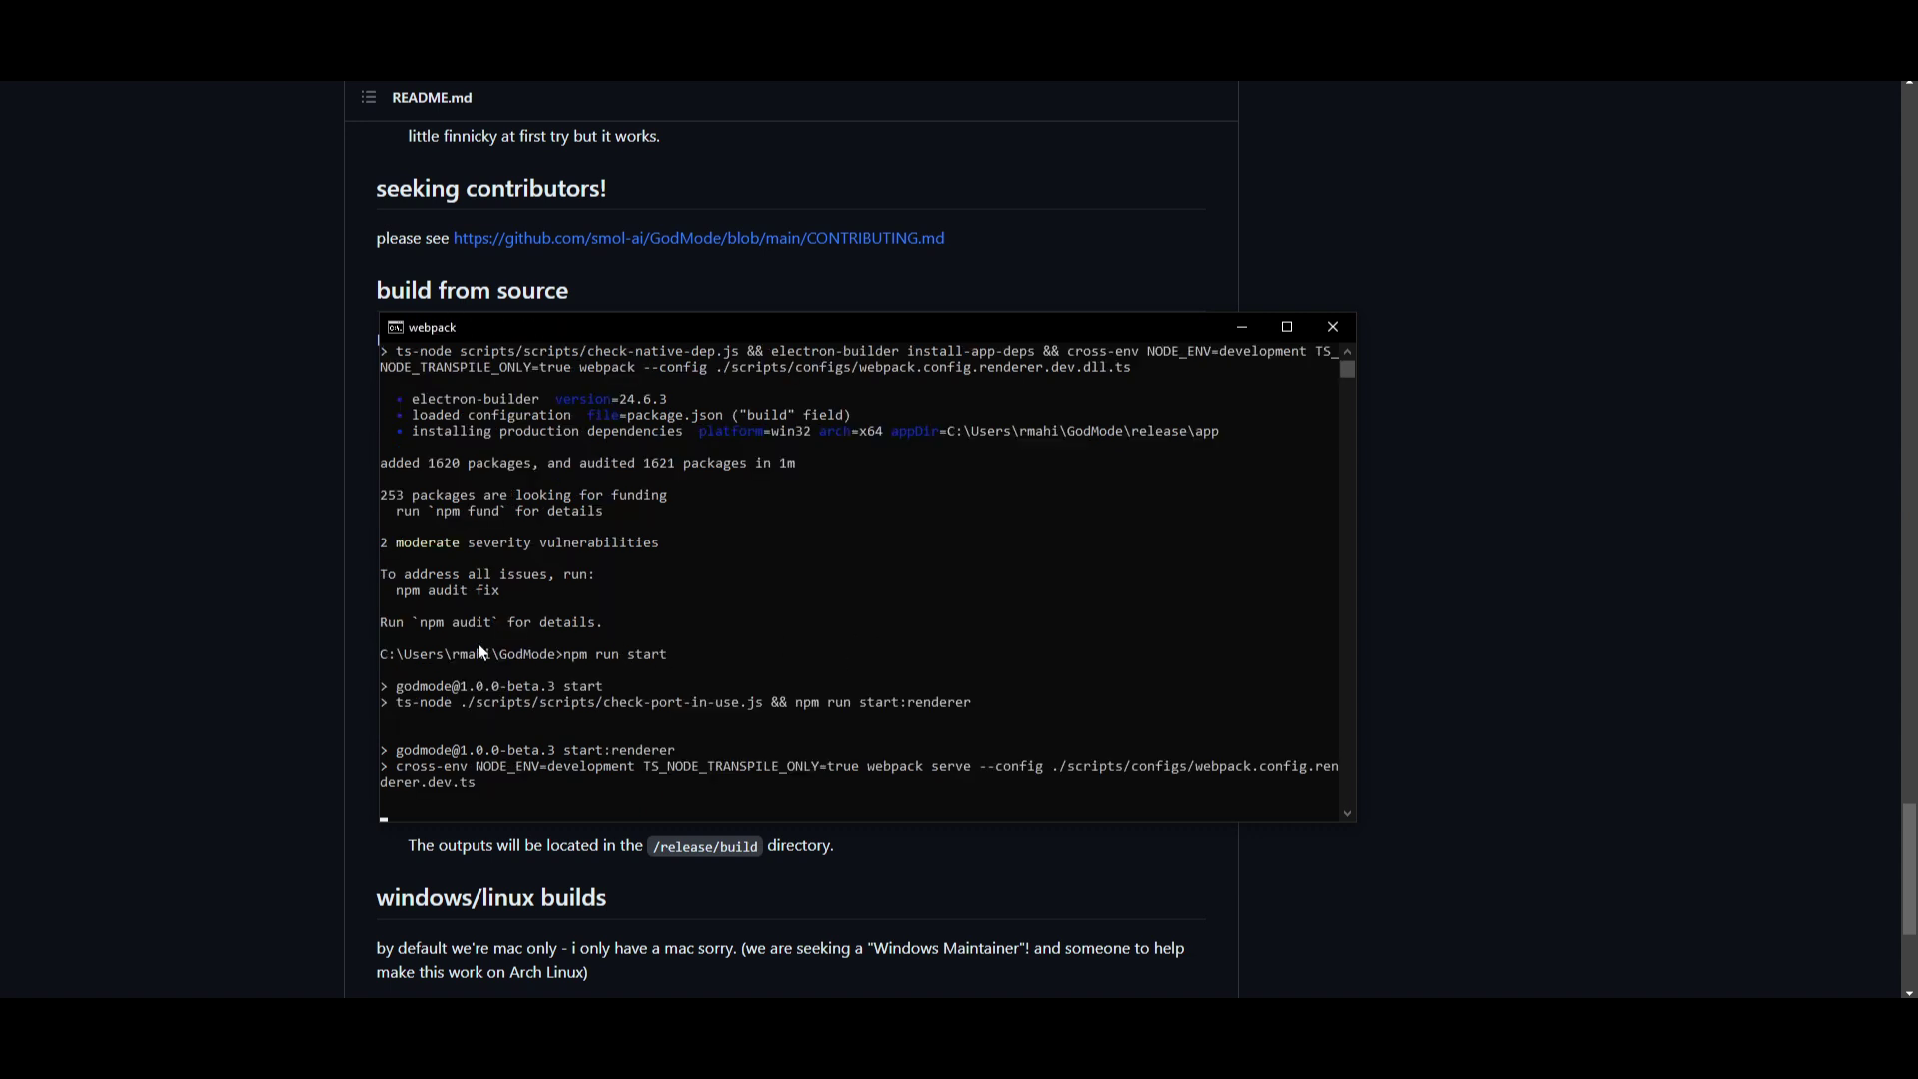
Step: Review the README's sections on generating binaries, Windows/Linux builds and first-run account logins
click(194, 603)
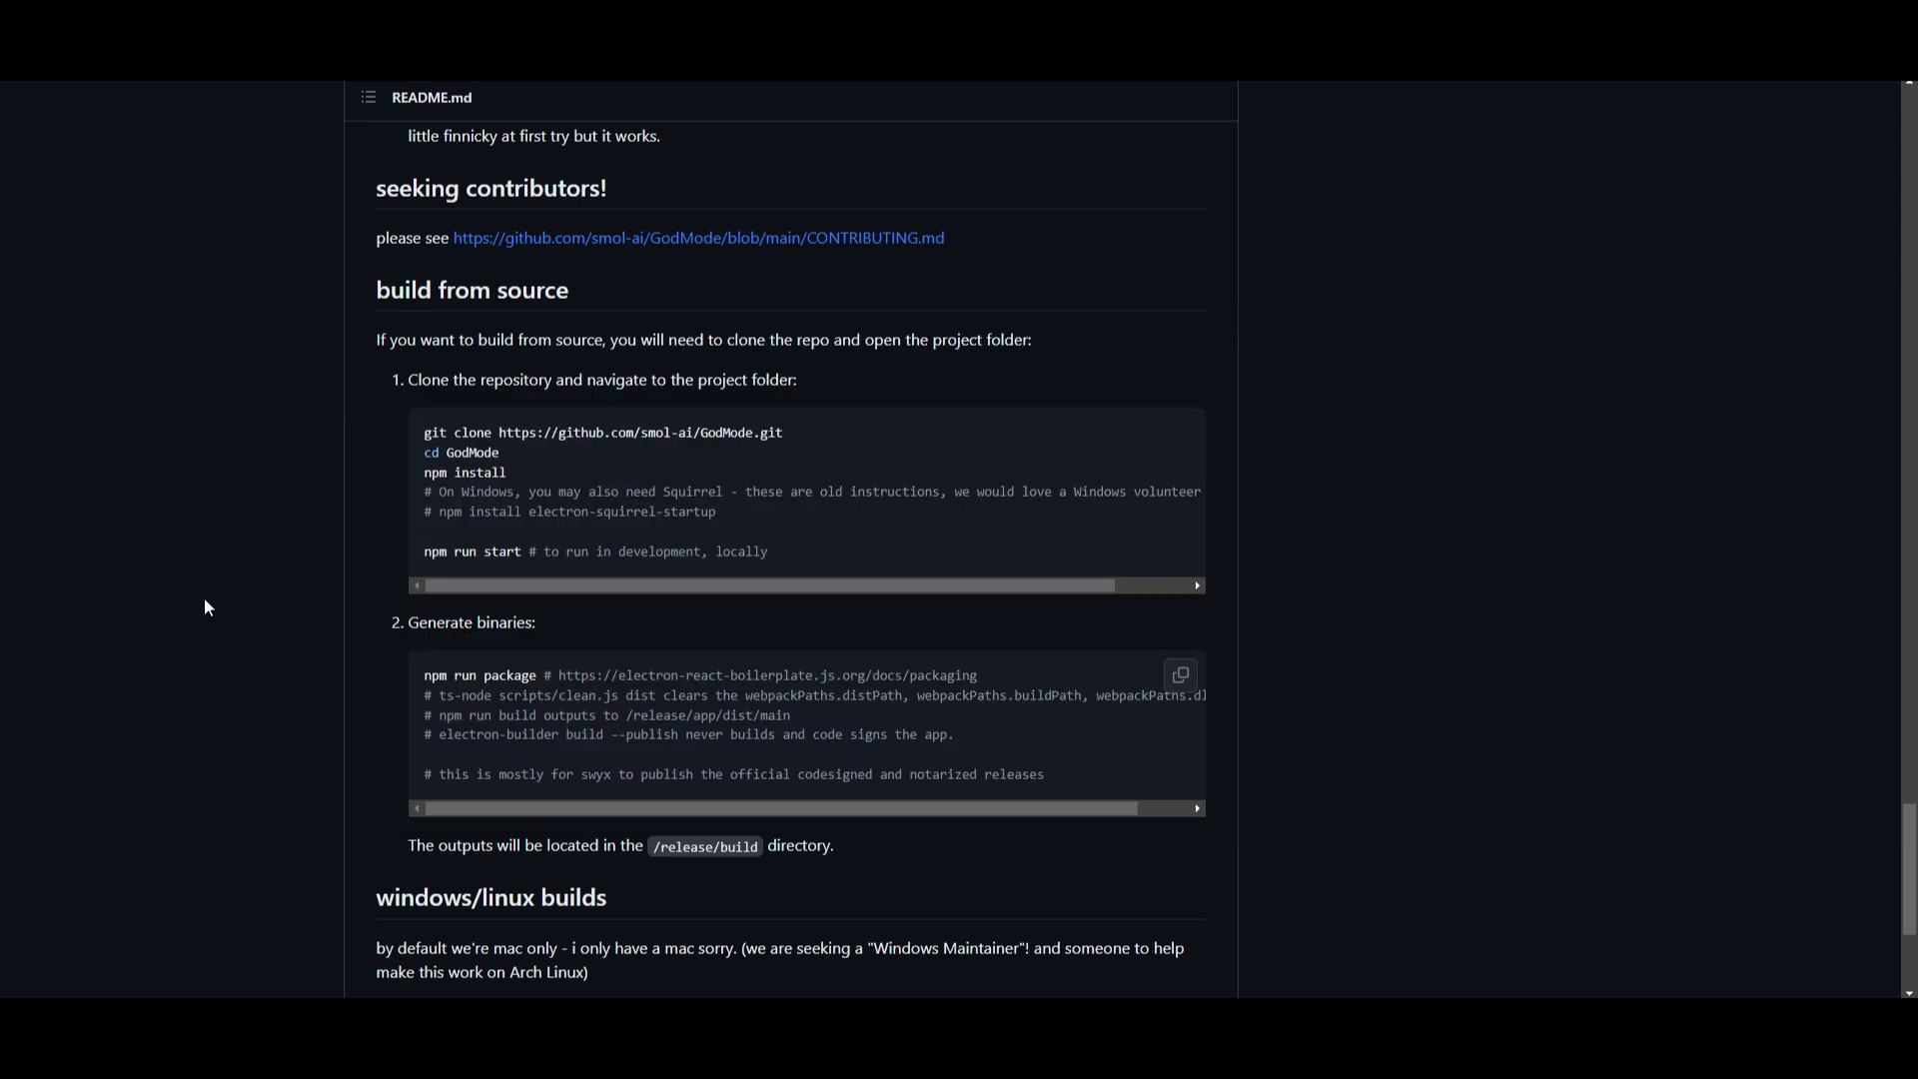
scroll(326, 613, down, 1)
scroll(326, 614, down, 3)
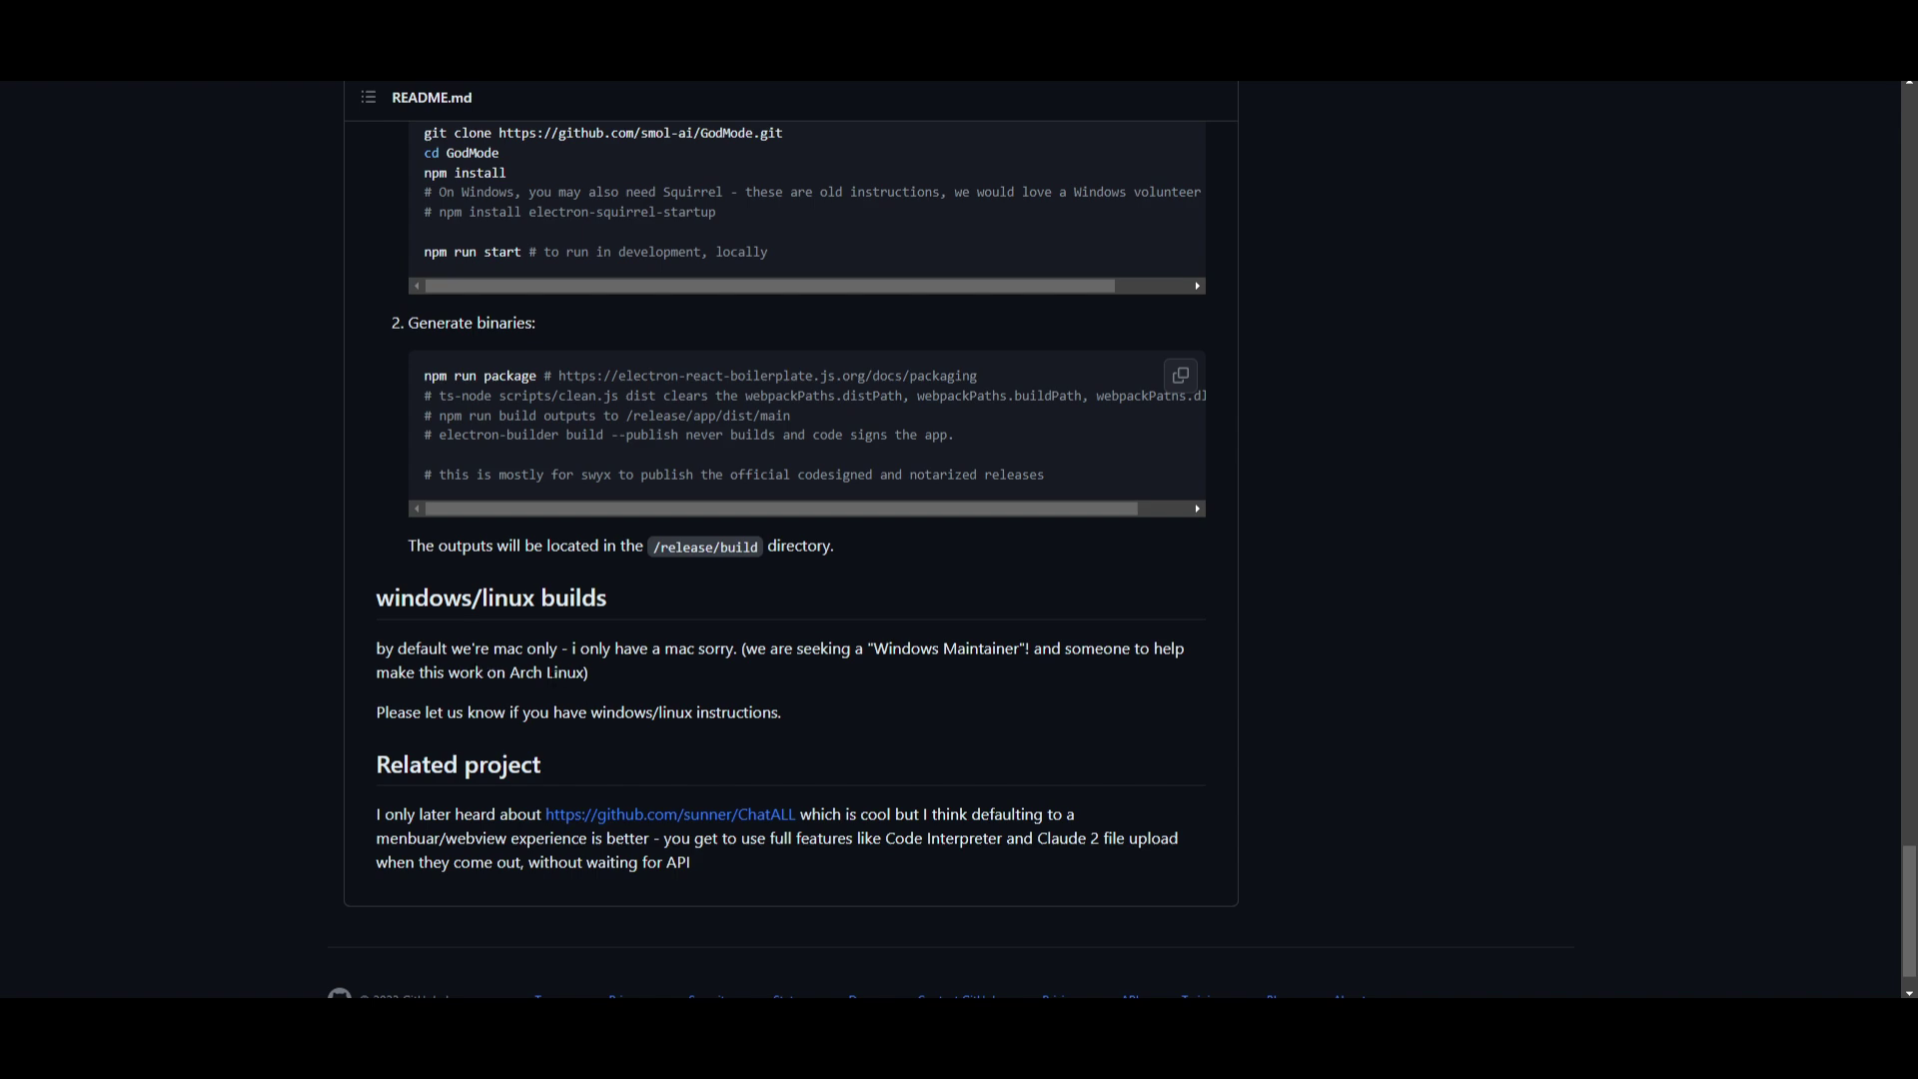
scroll(789, 540, up, 6)
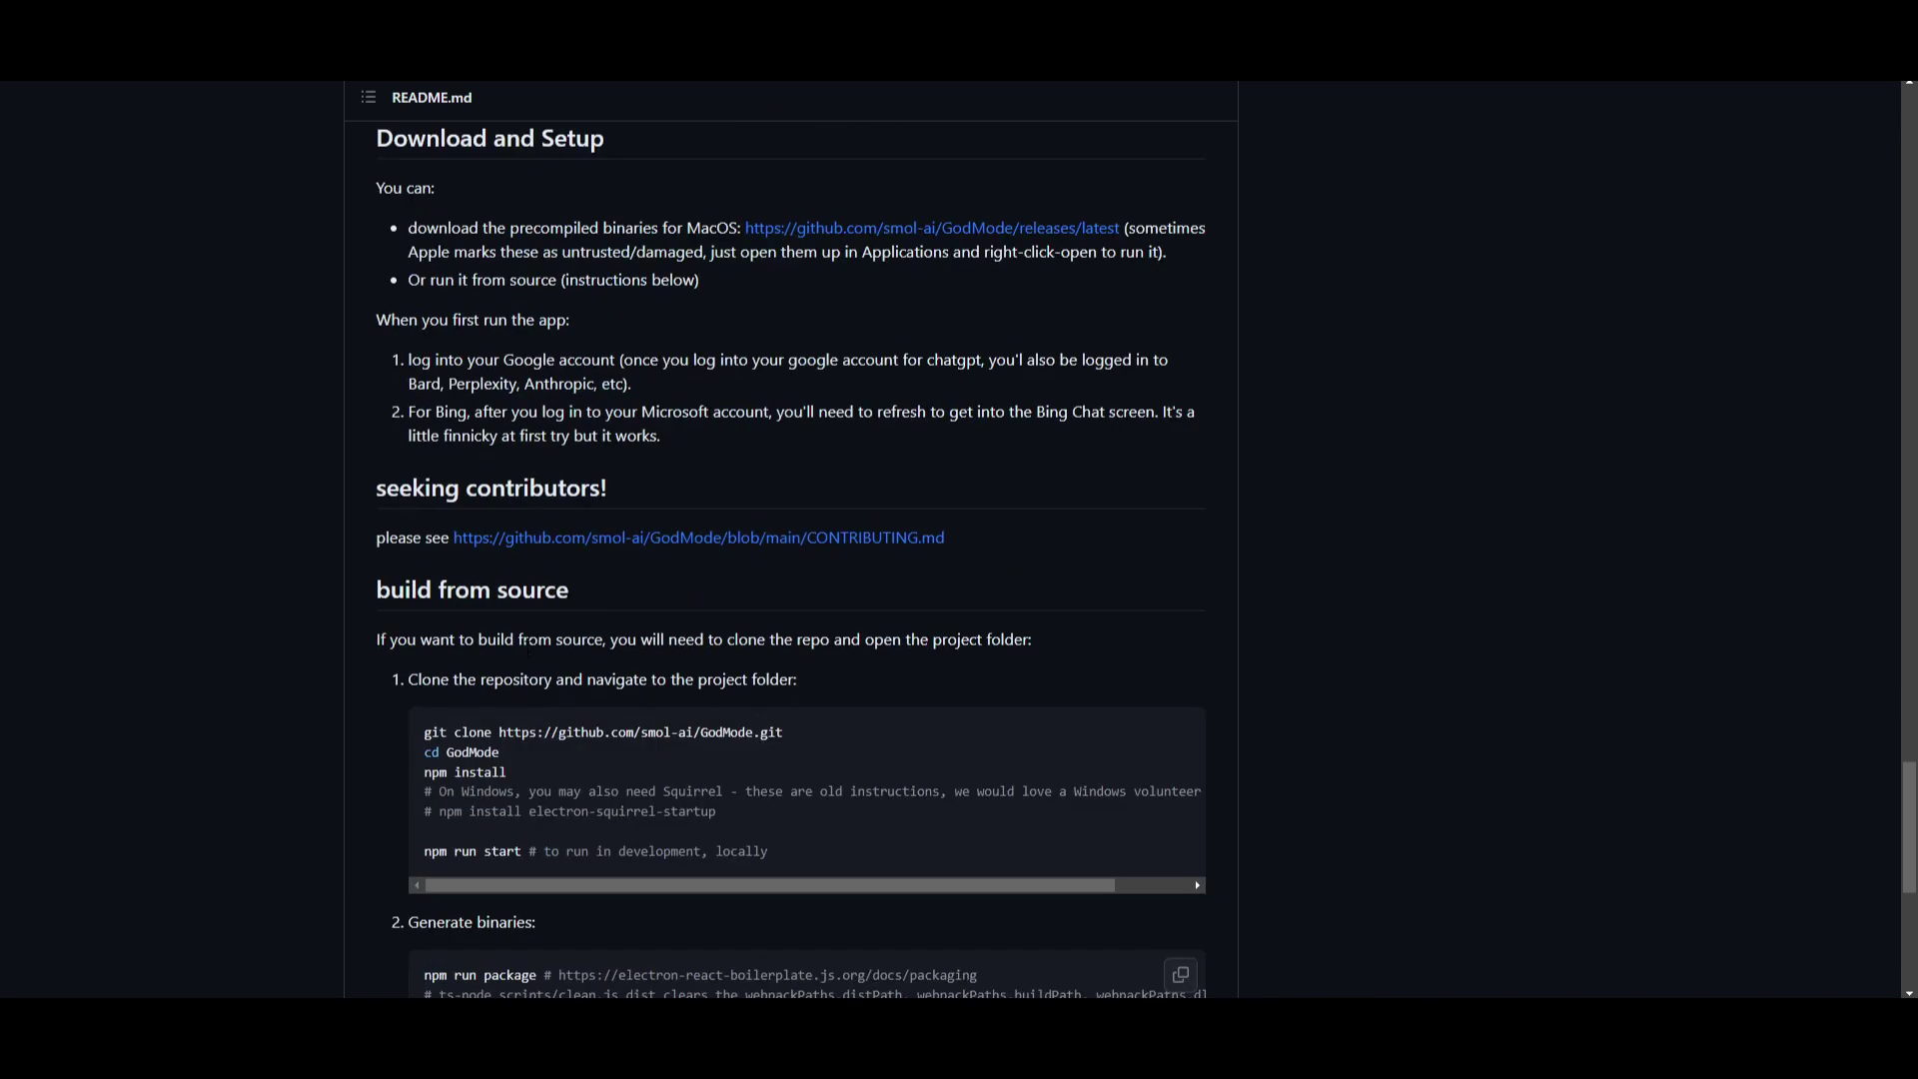
scroll(789, 539, down, 8)
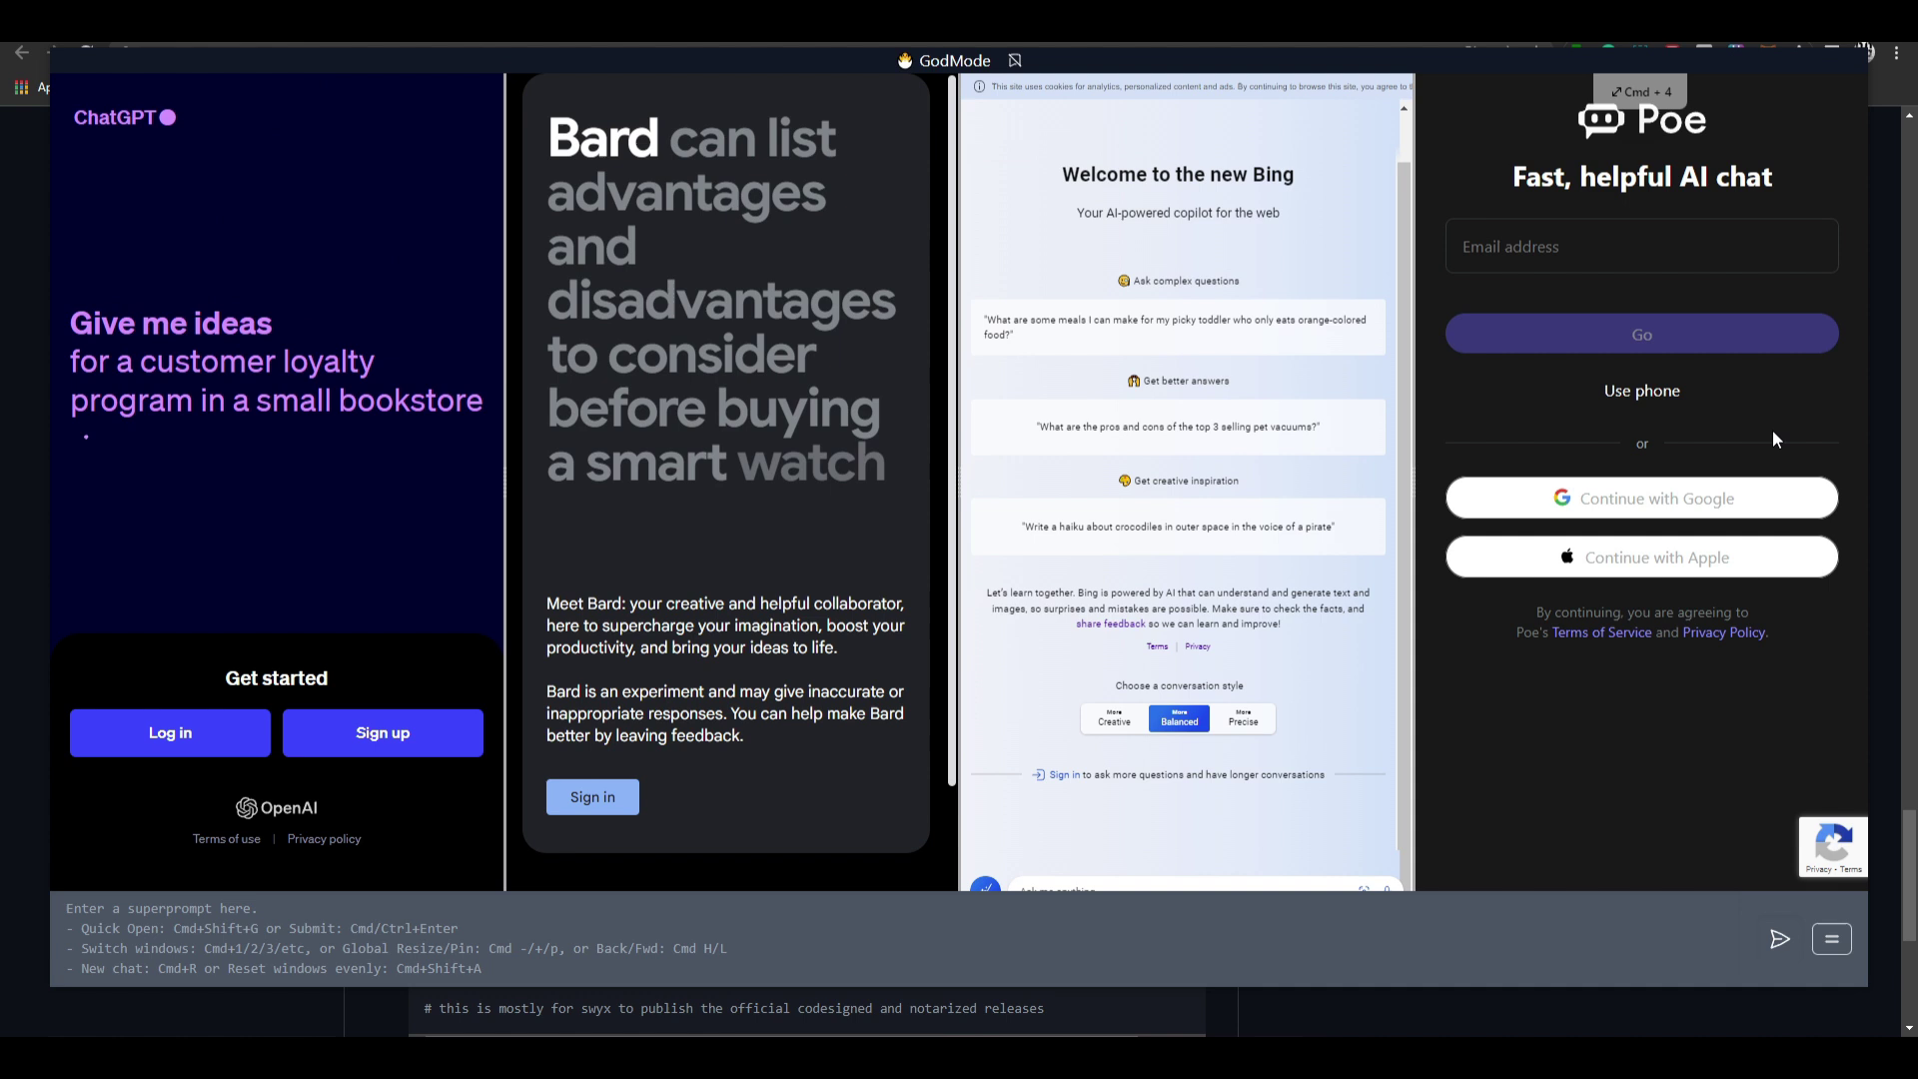
Step: In GodMode, add HuggingChat as a new provider pane
click(1836, 944)
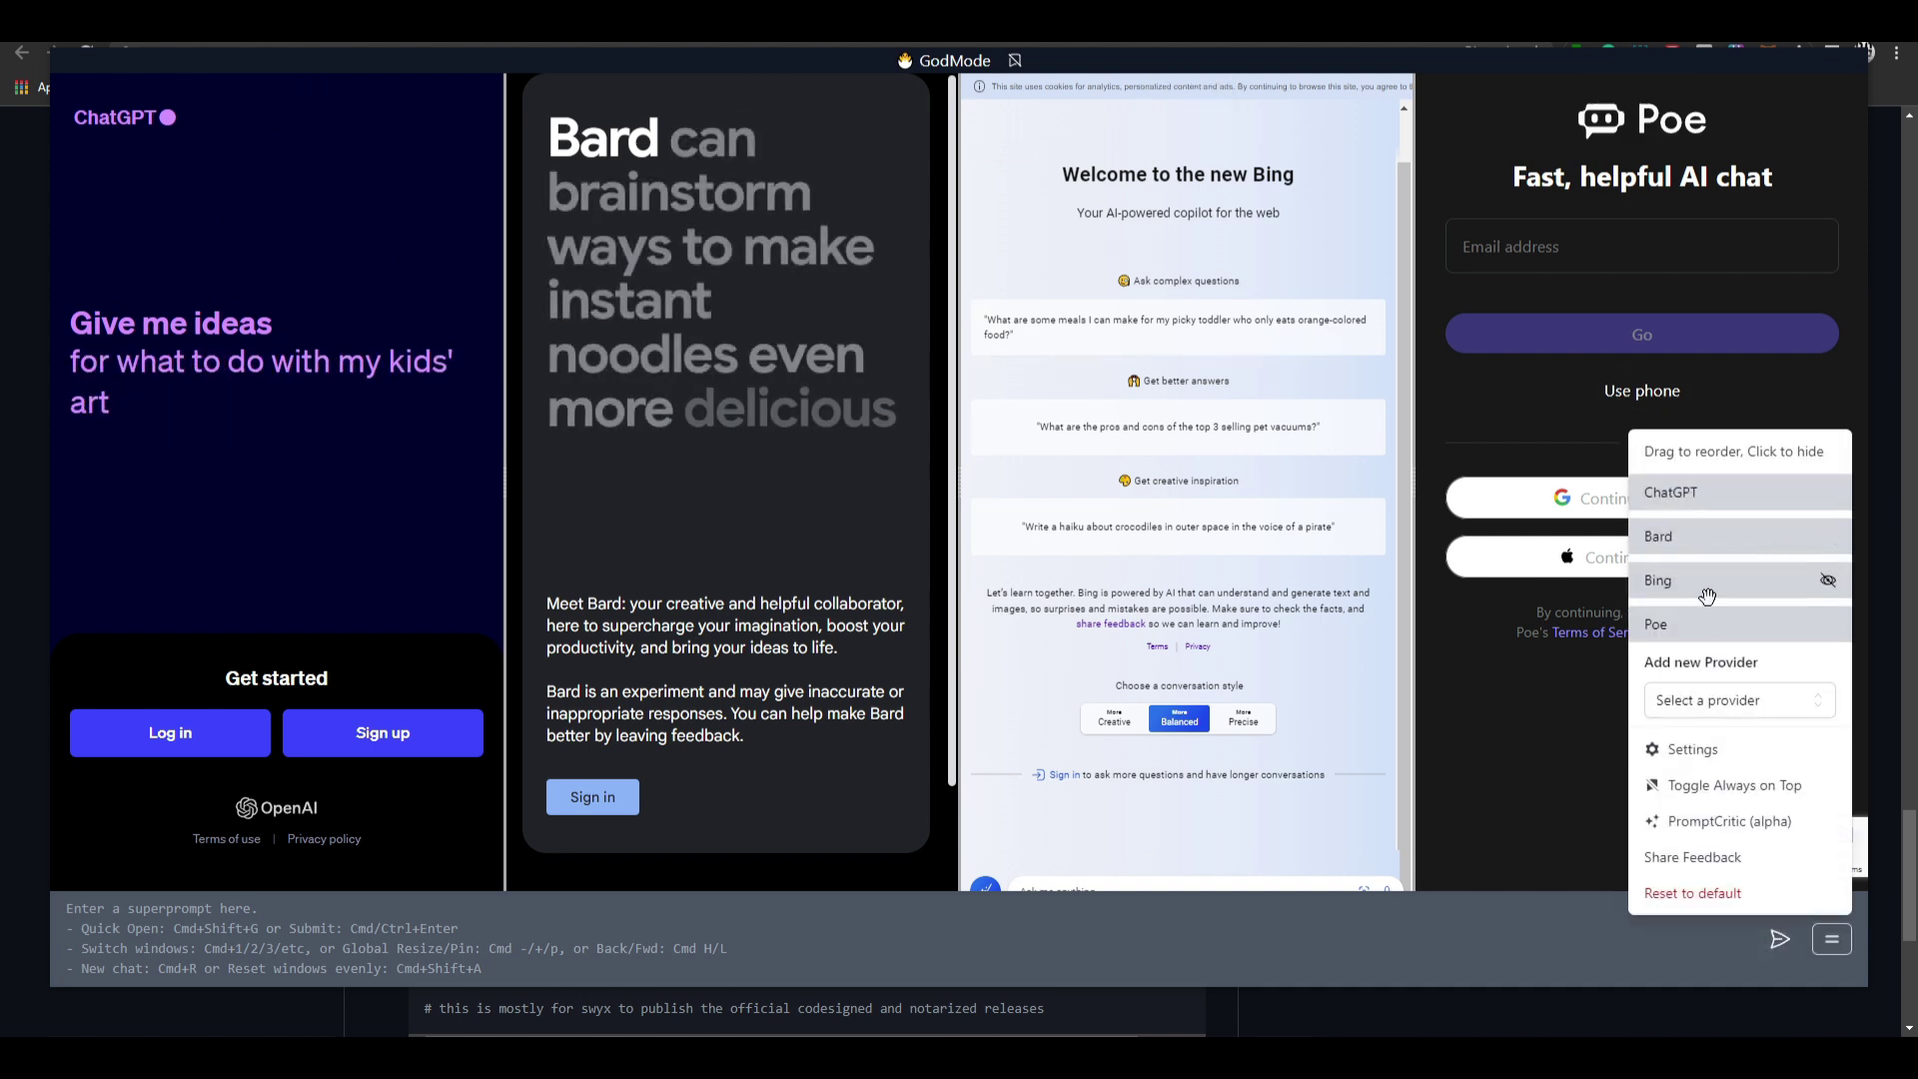
click(1719, 703)
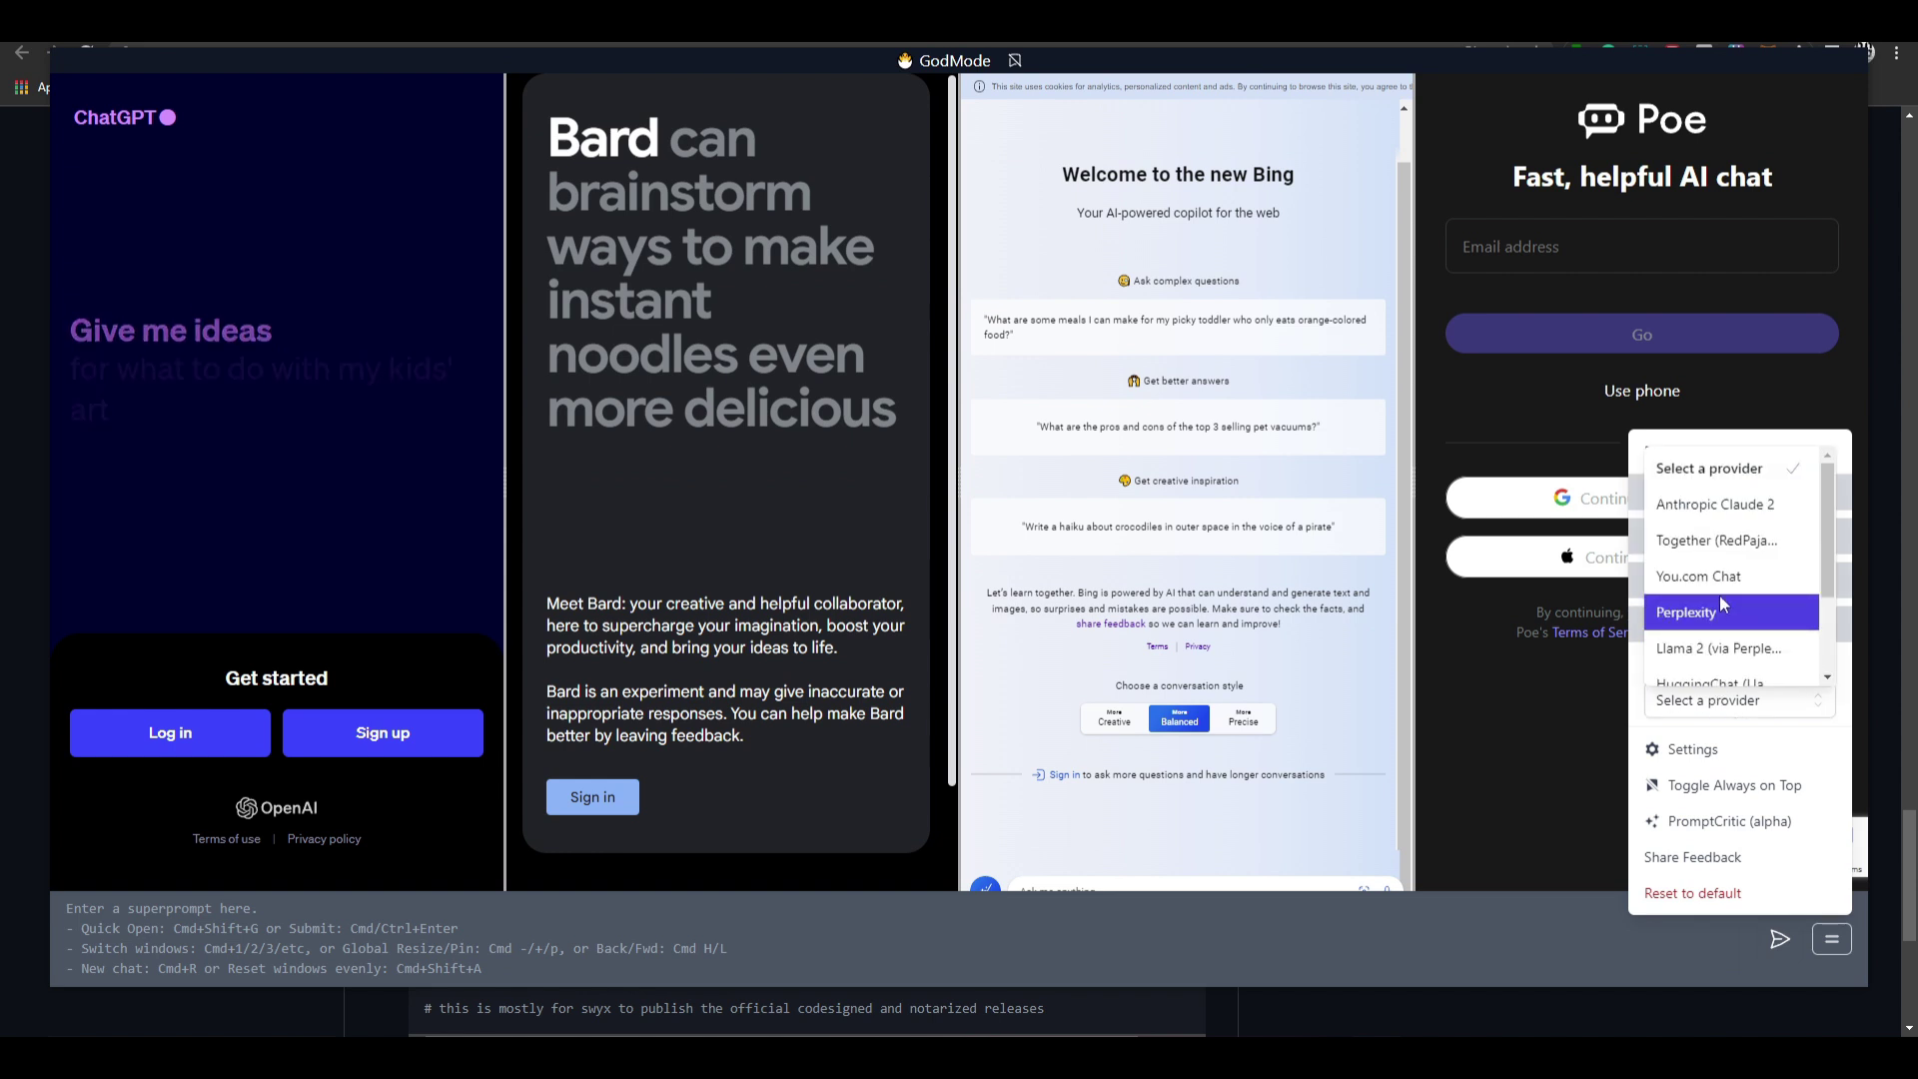
scroll(1728, 579, down, 3)
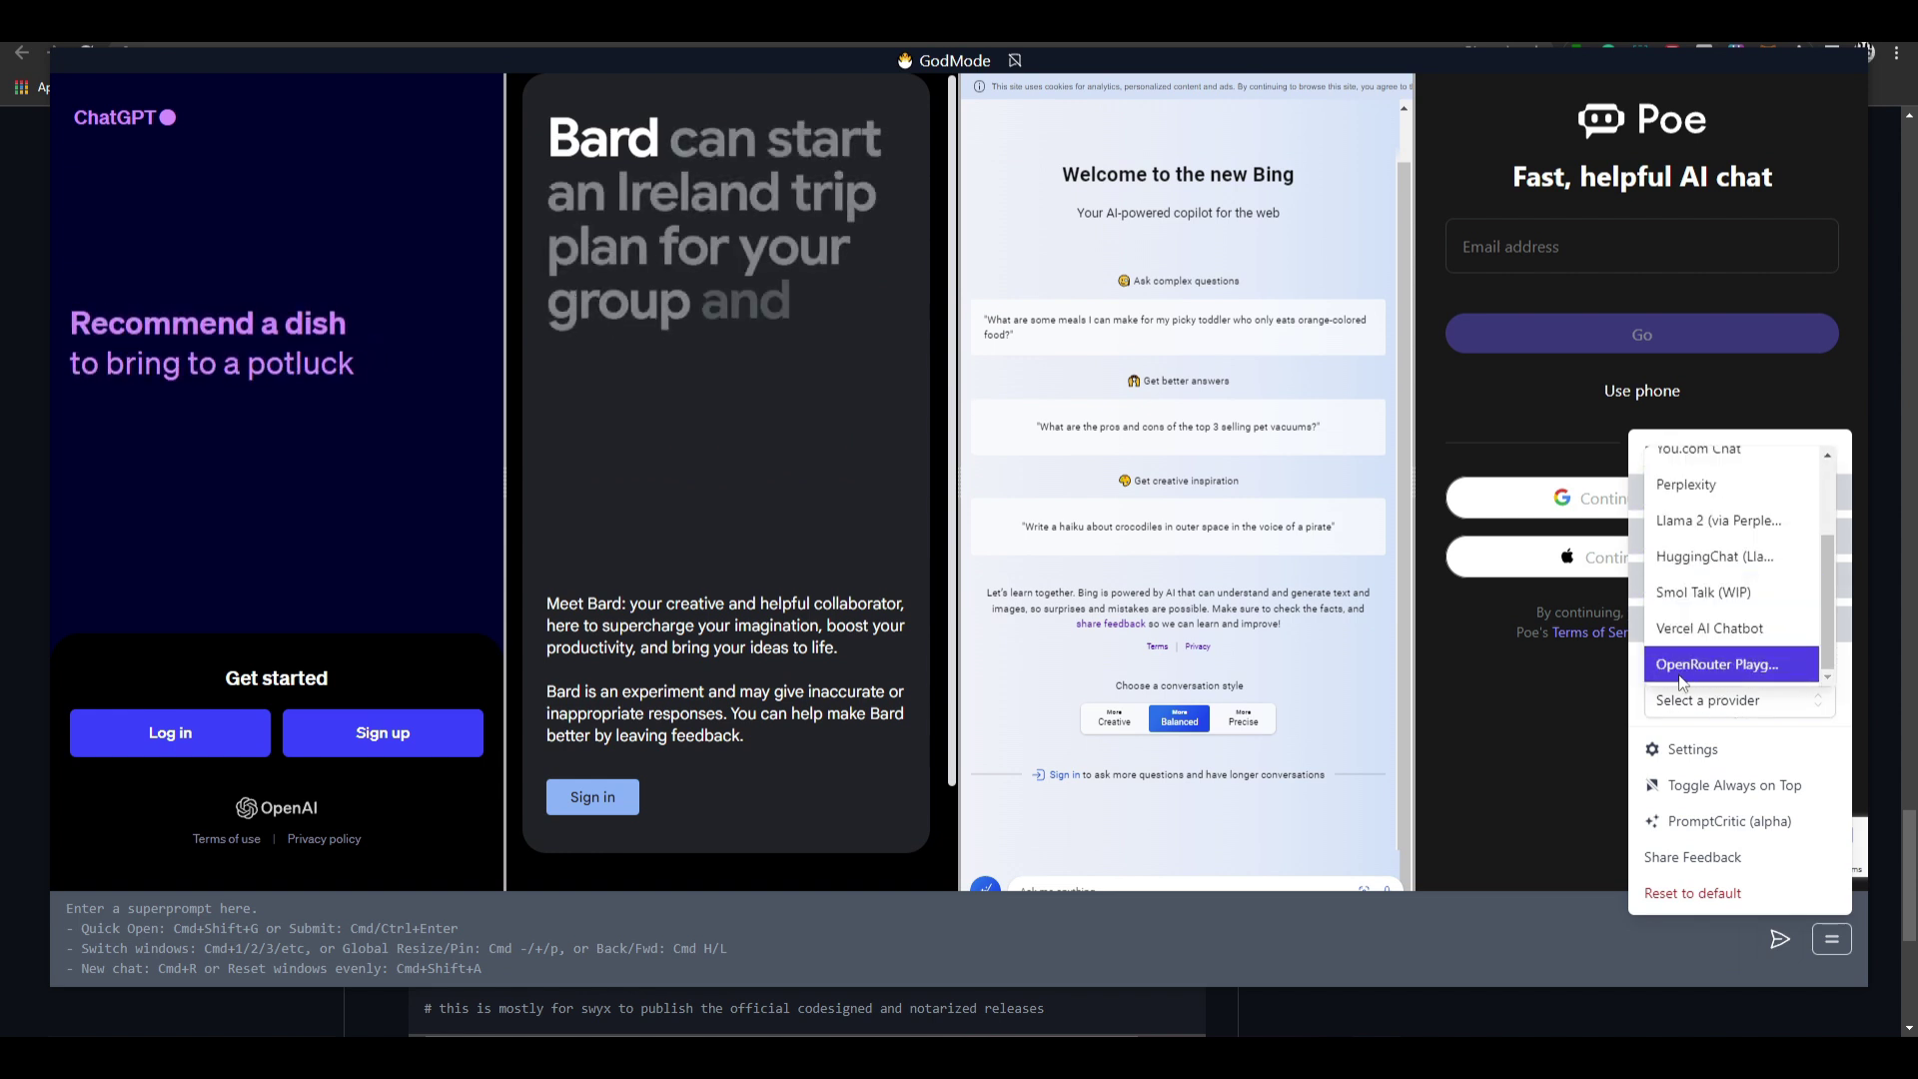
click(1699, 557)
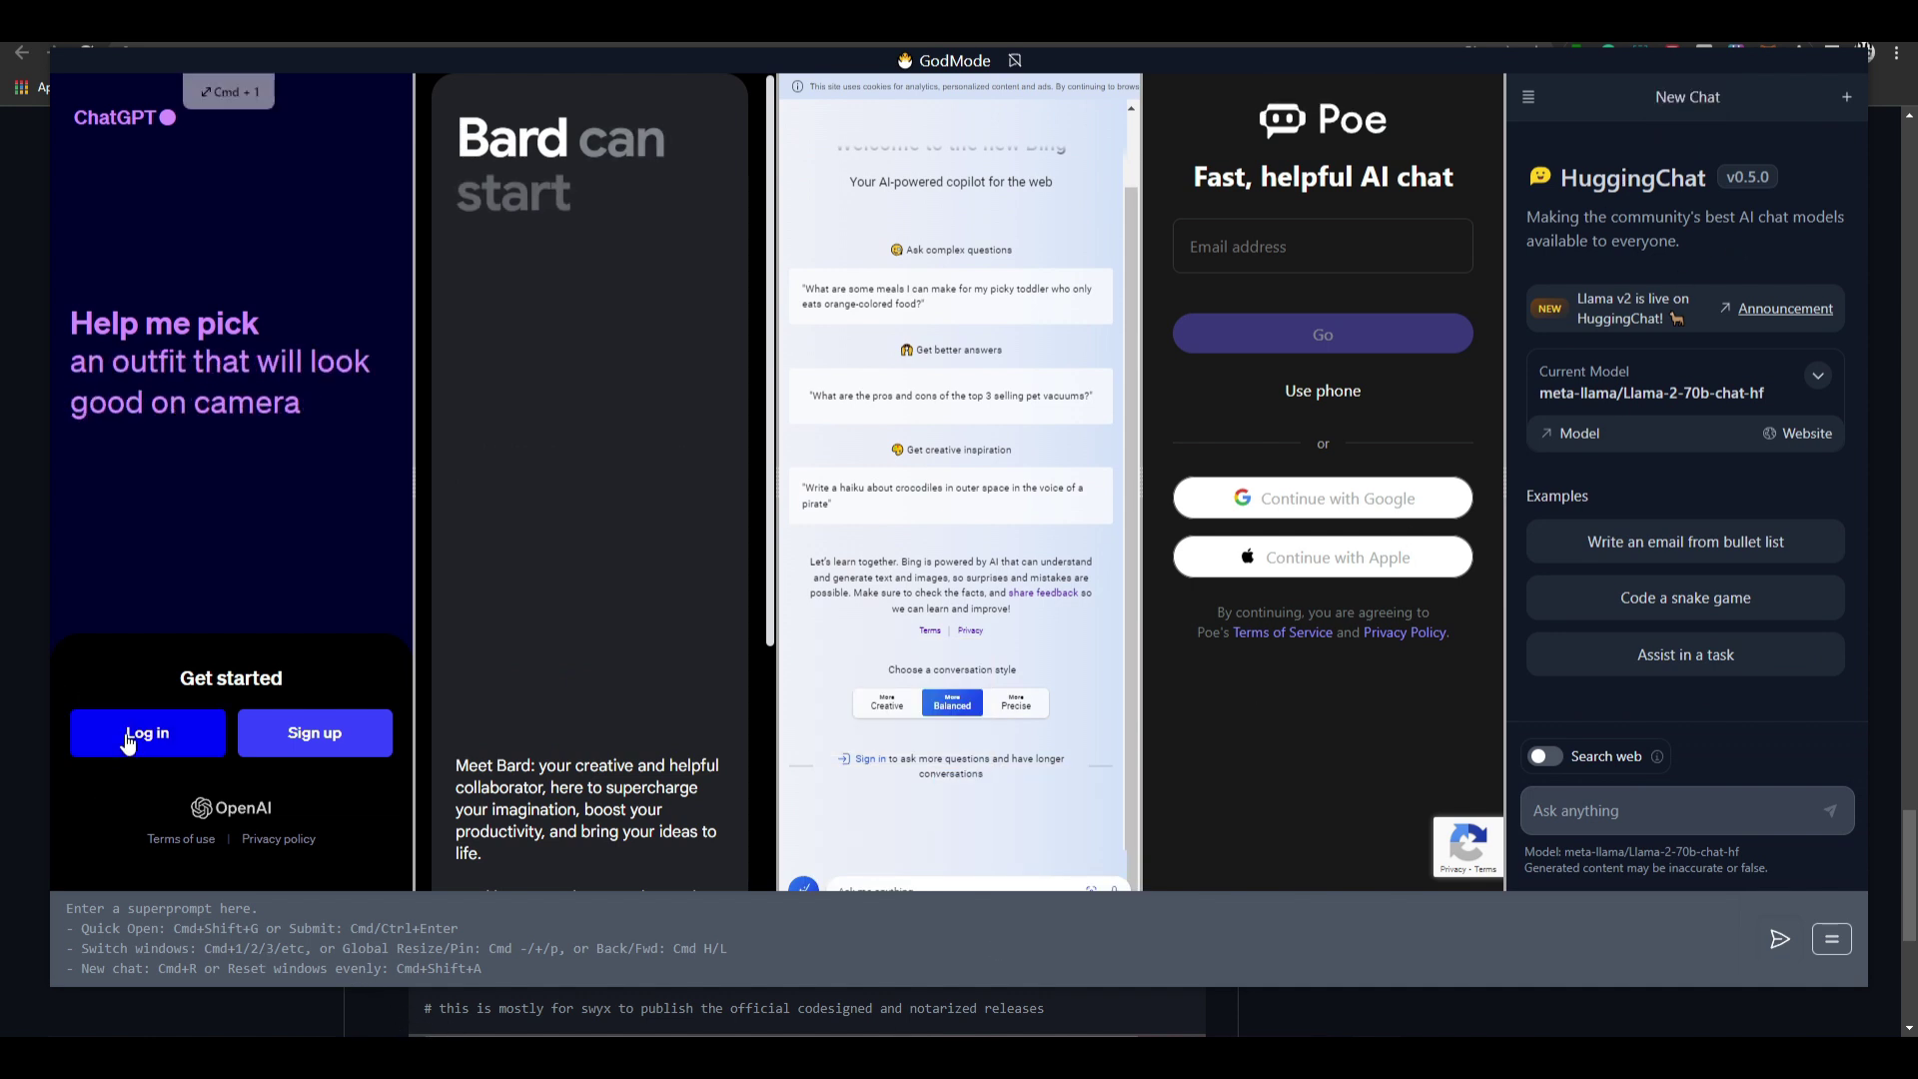
Step: Enter the superprompt "Who is the creator of microsoft" for all chat panes
scroll(572, 574, down, 4)
scroll(572, 574, up, 4)
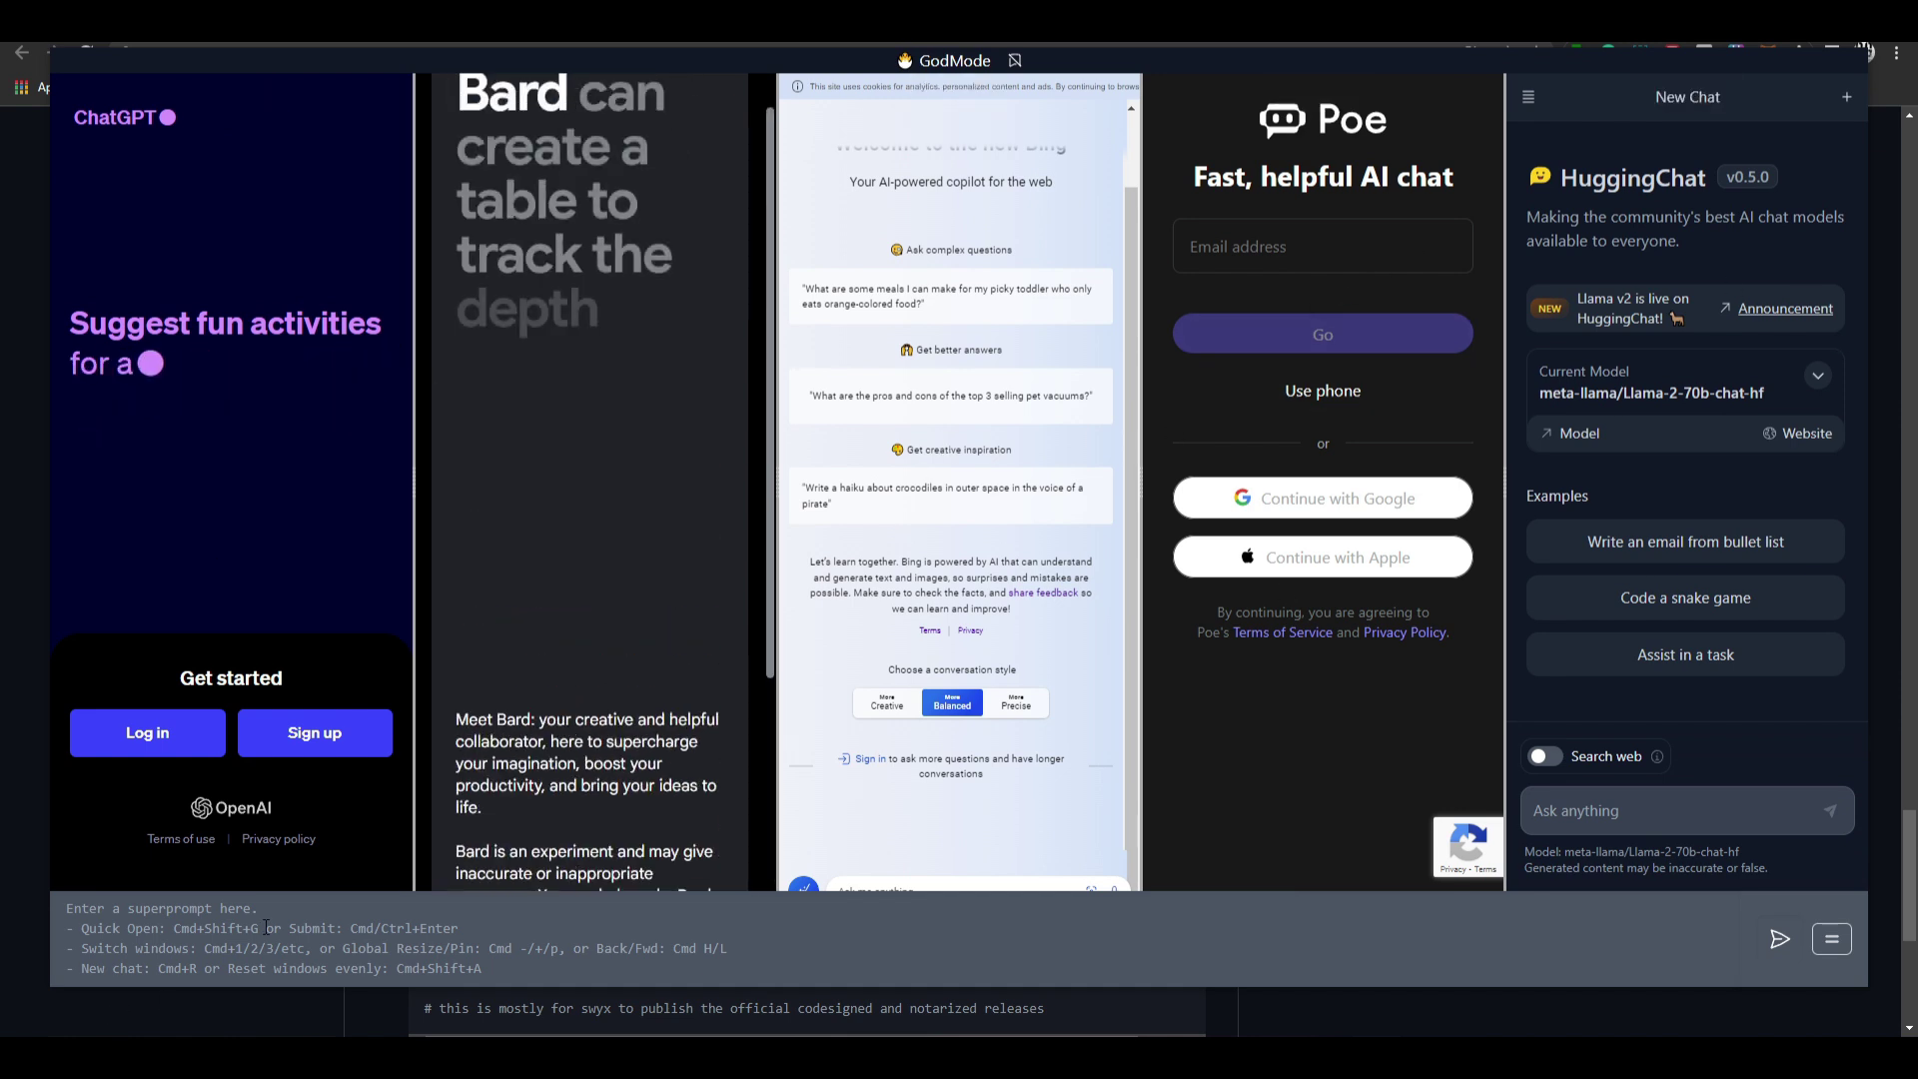
click(188, 939)
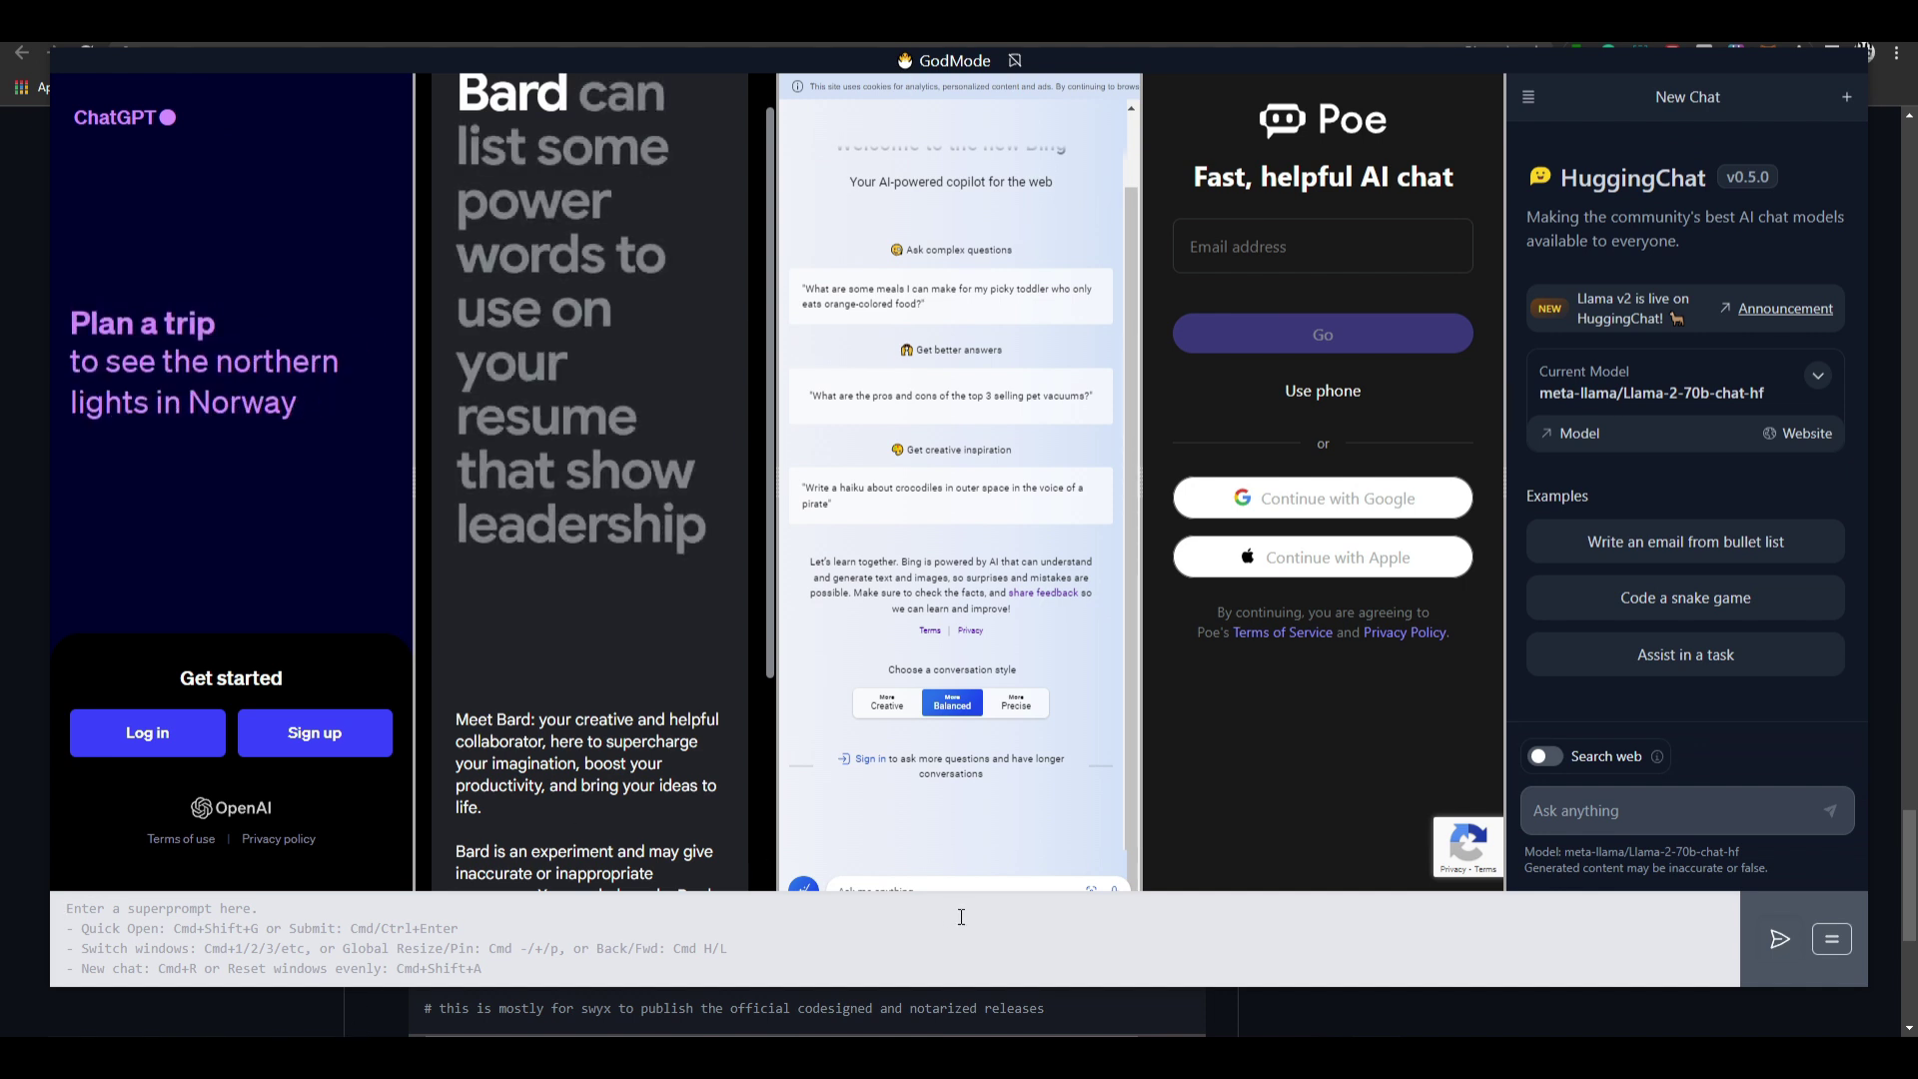
text(Who is)
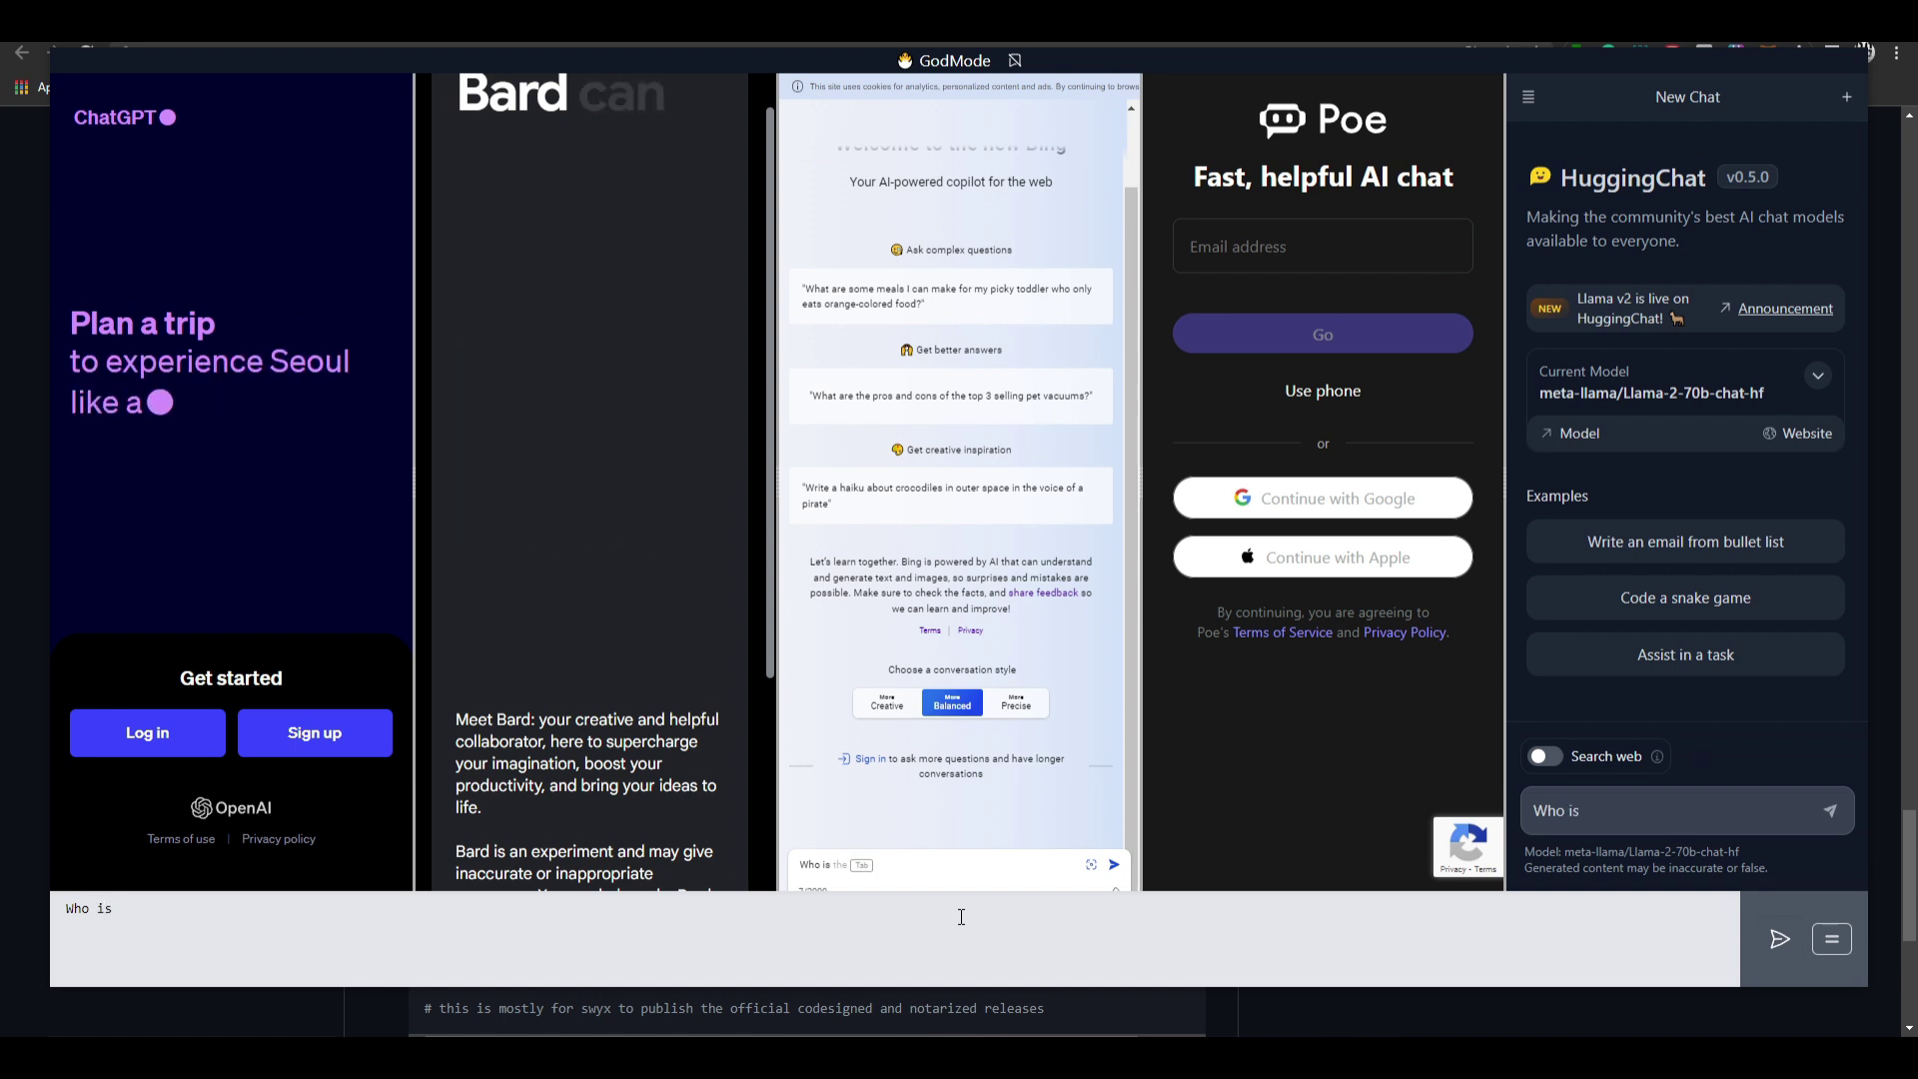
text( the creator)
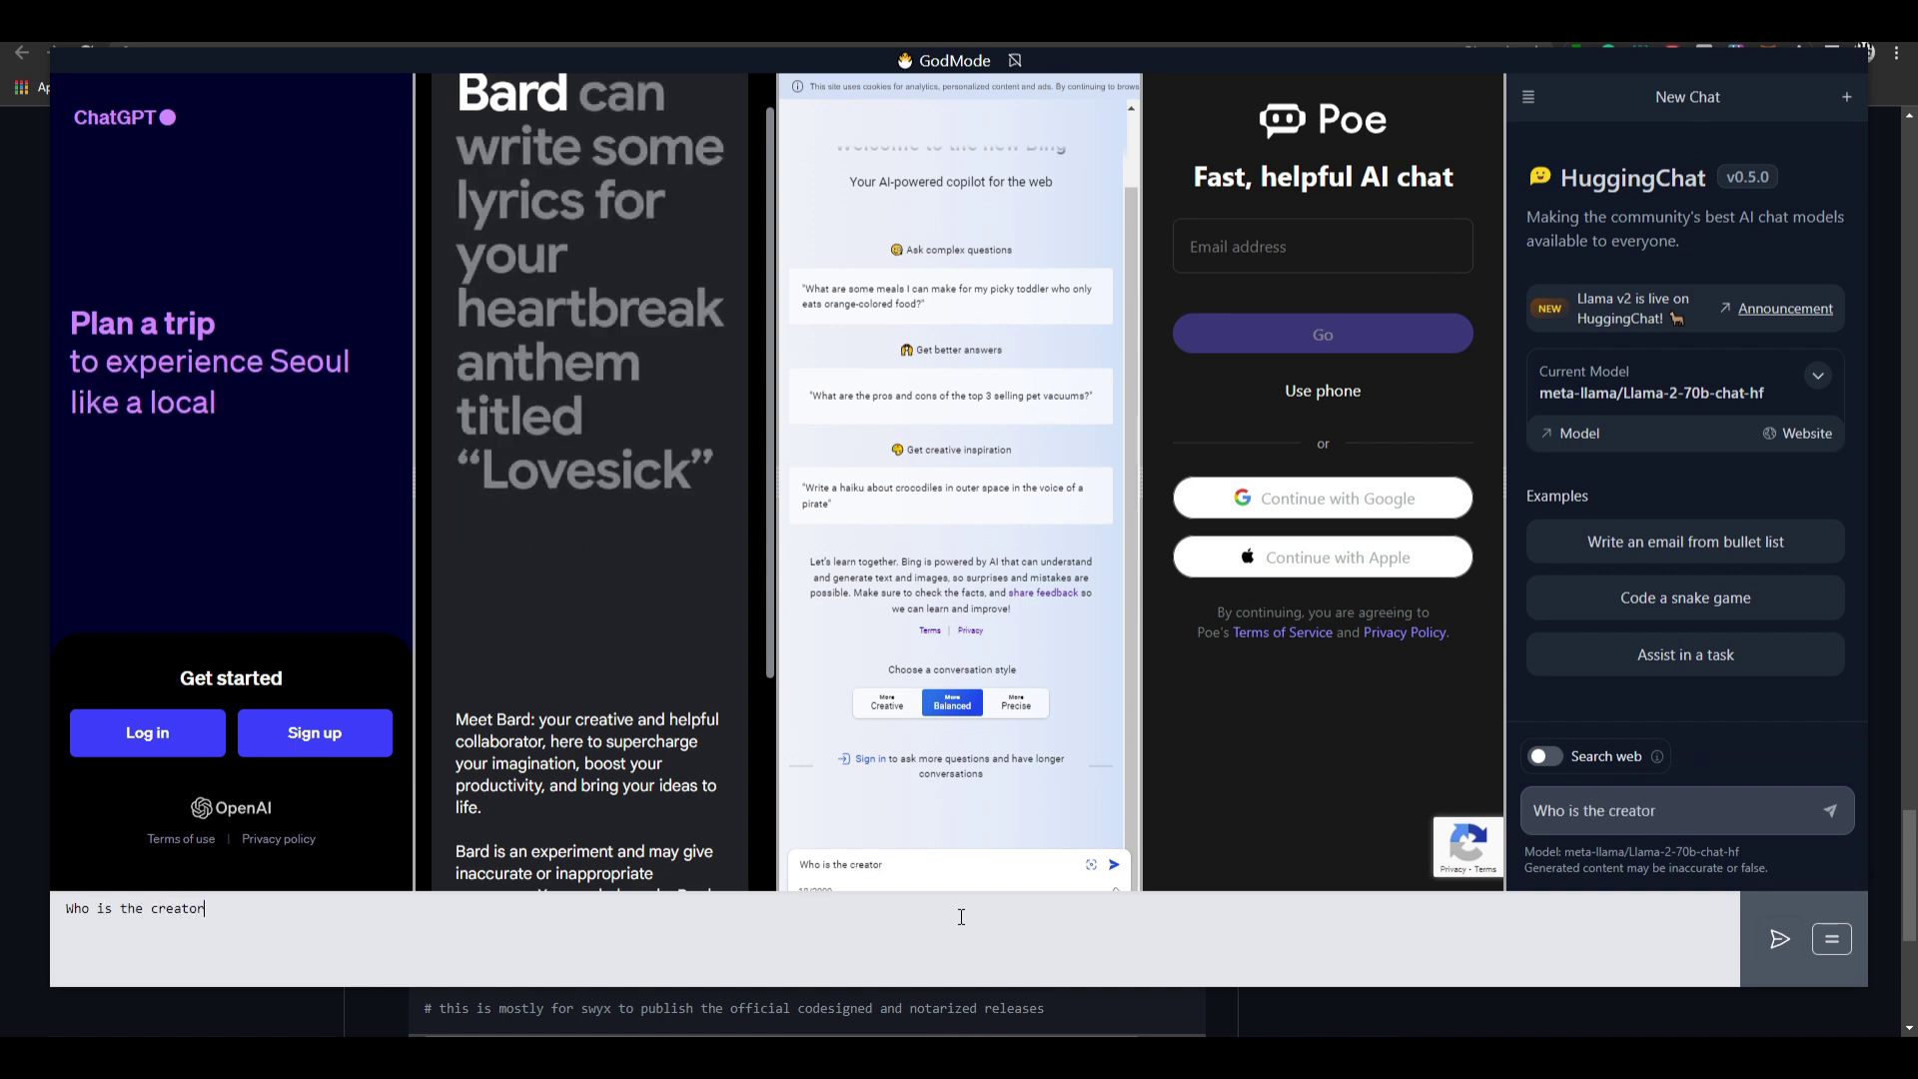
text( of micr)
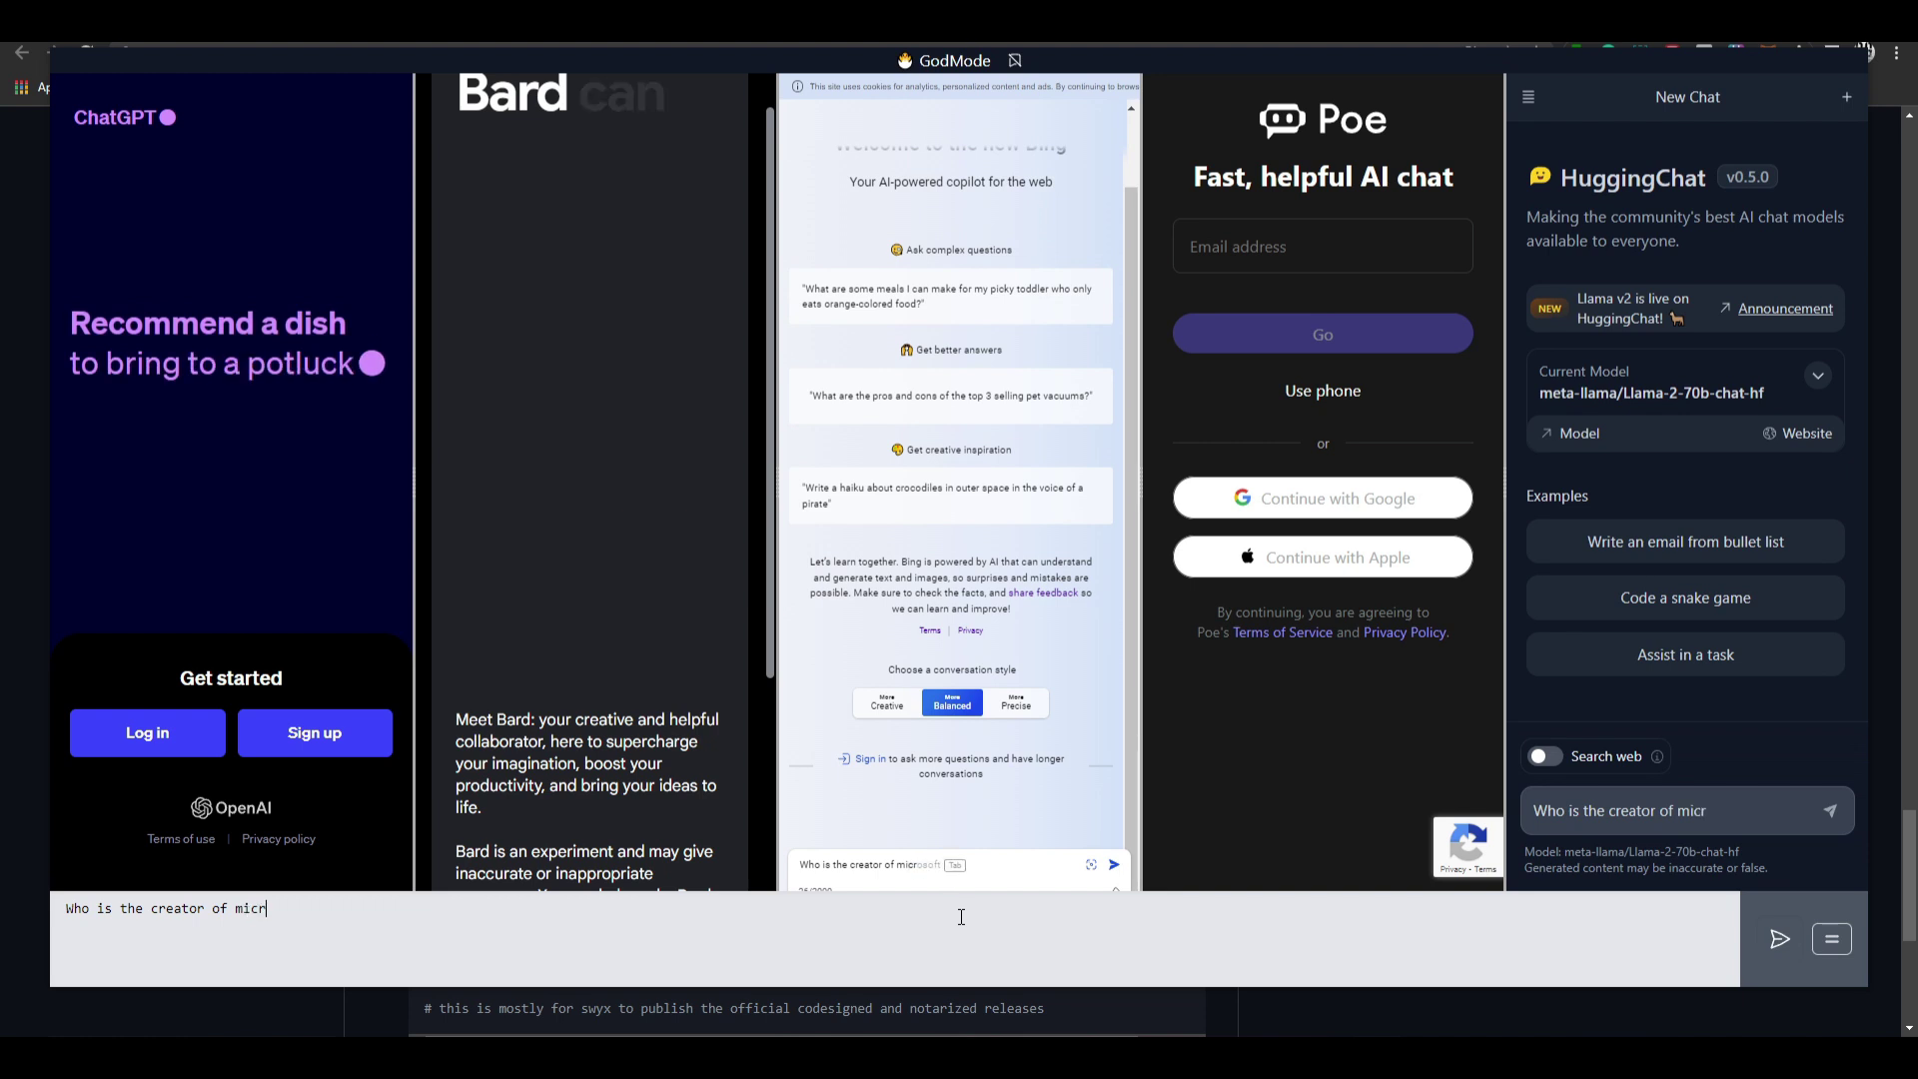
text(osfot)
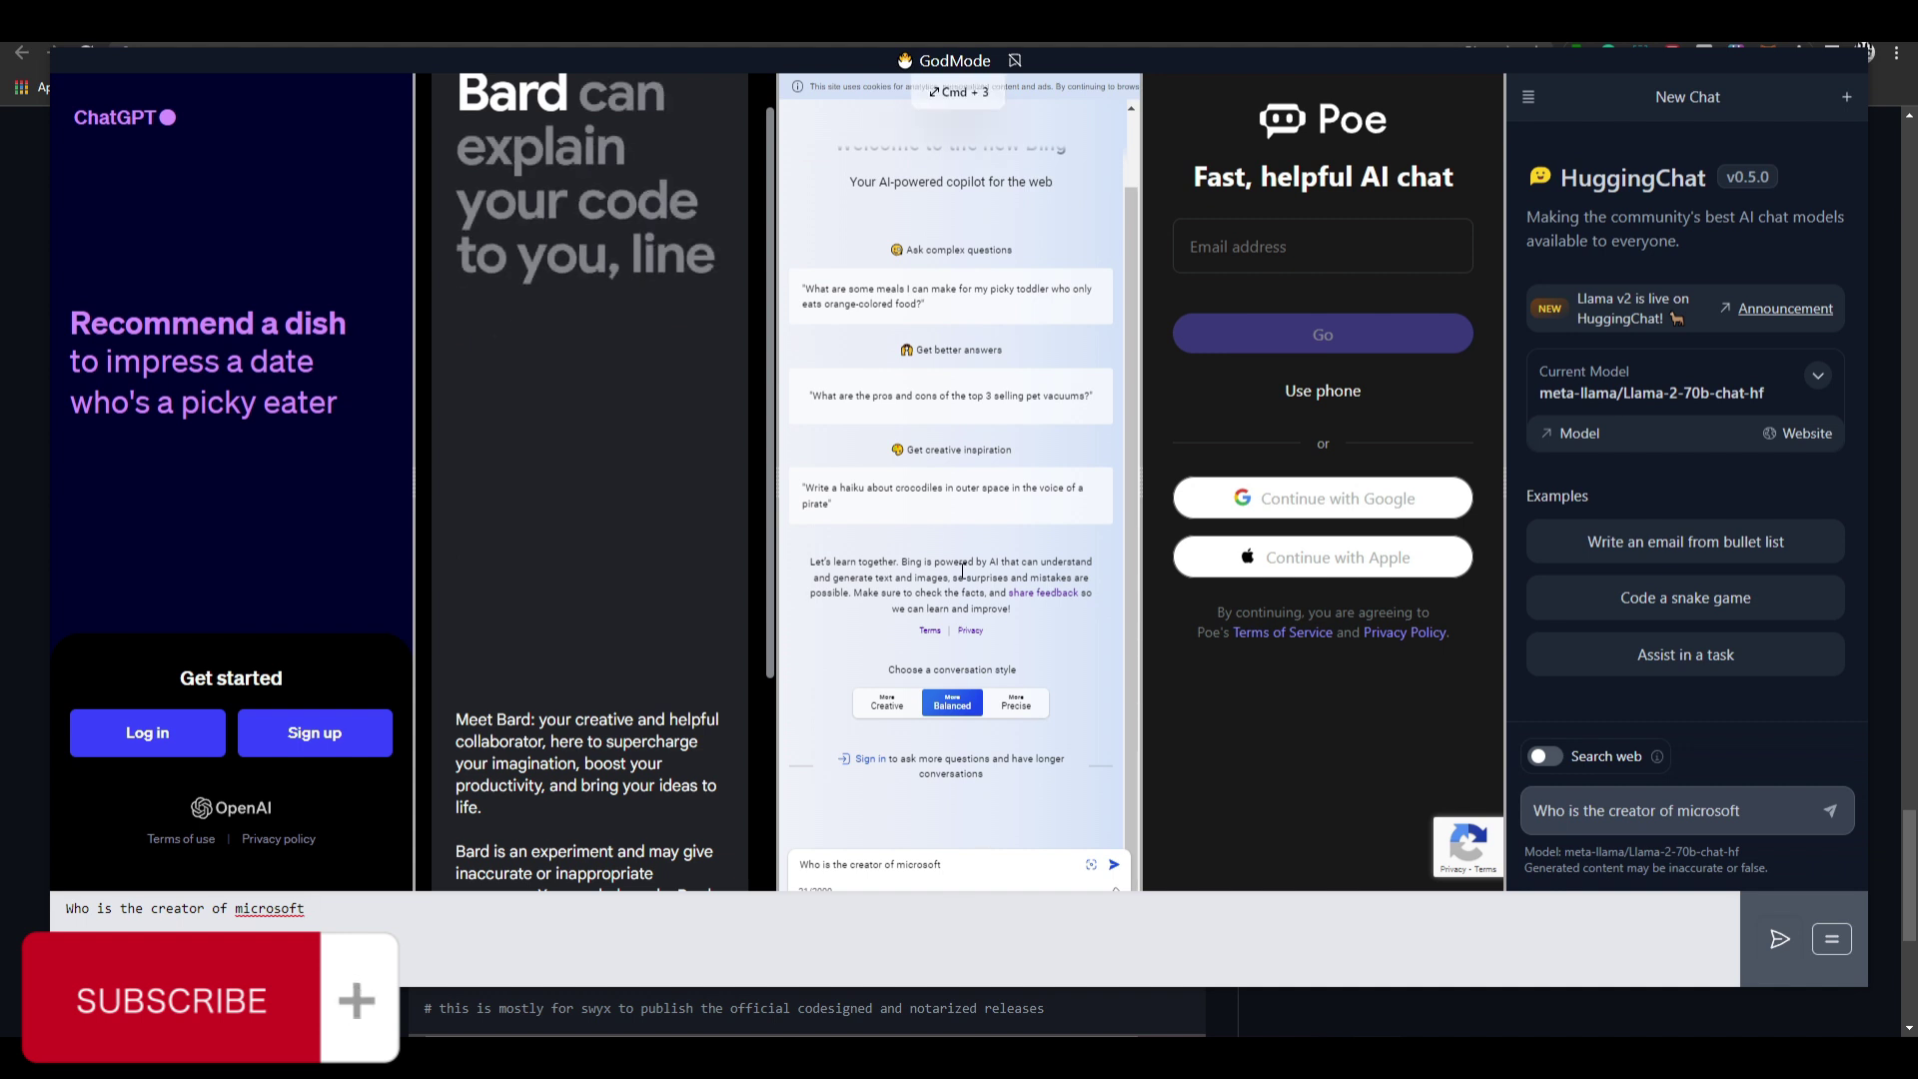
key(super+1)
key(super+2)
key(super+4)
key(super+5)
key(super+2)
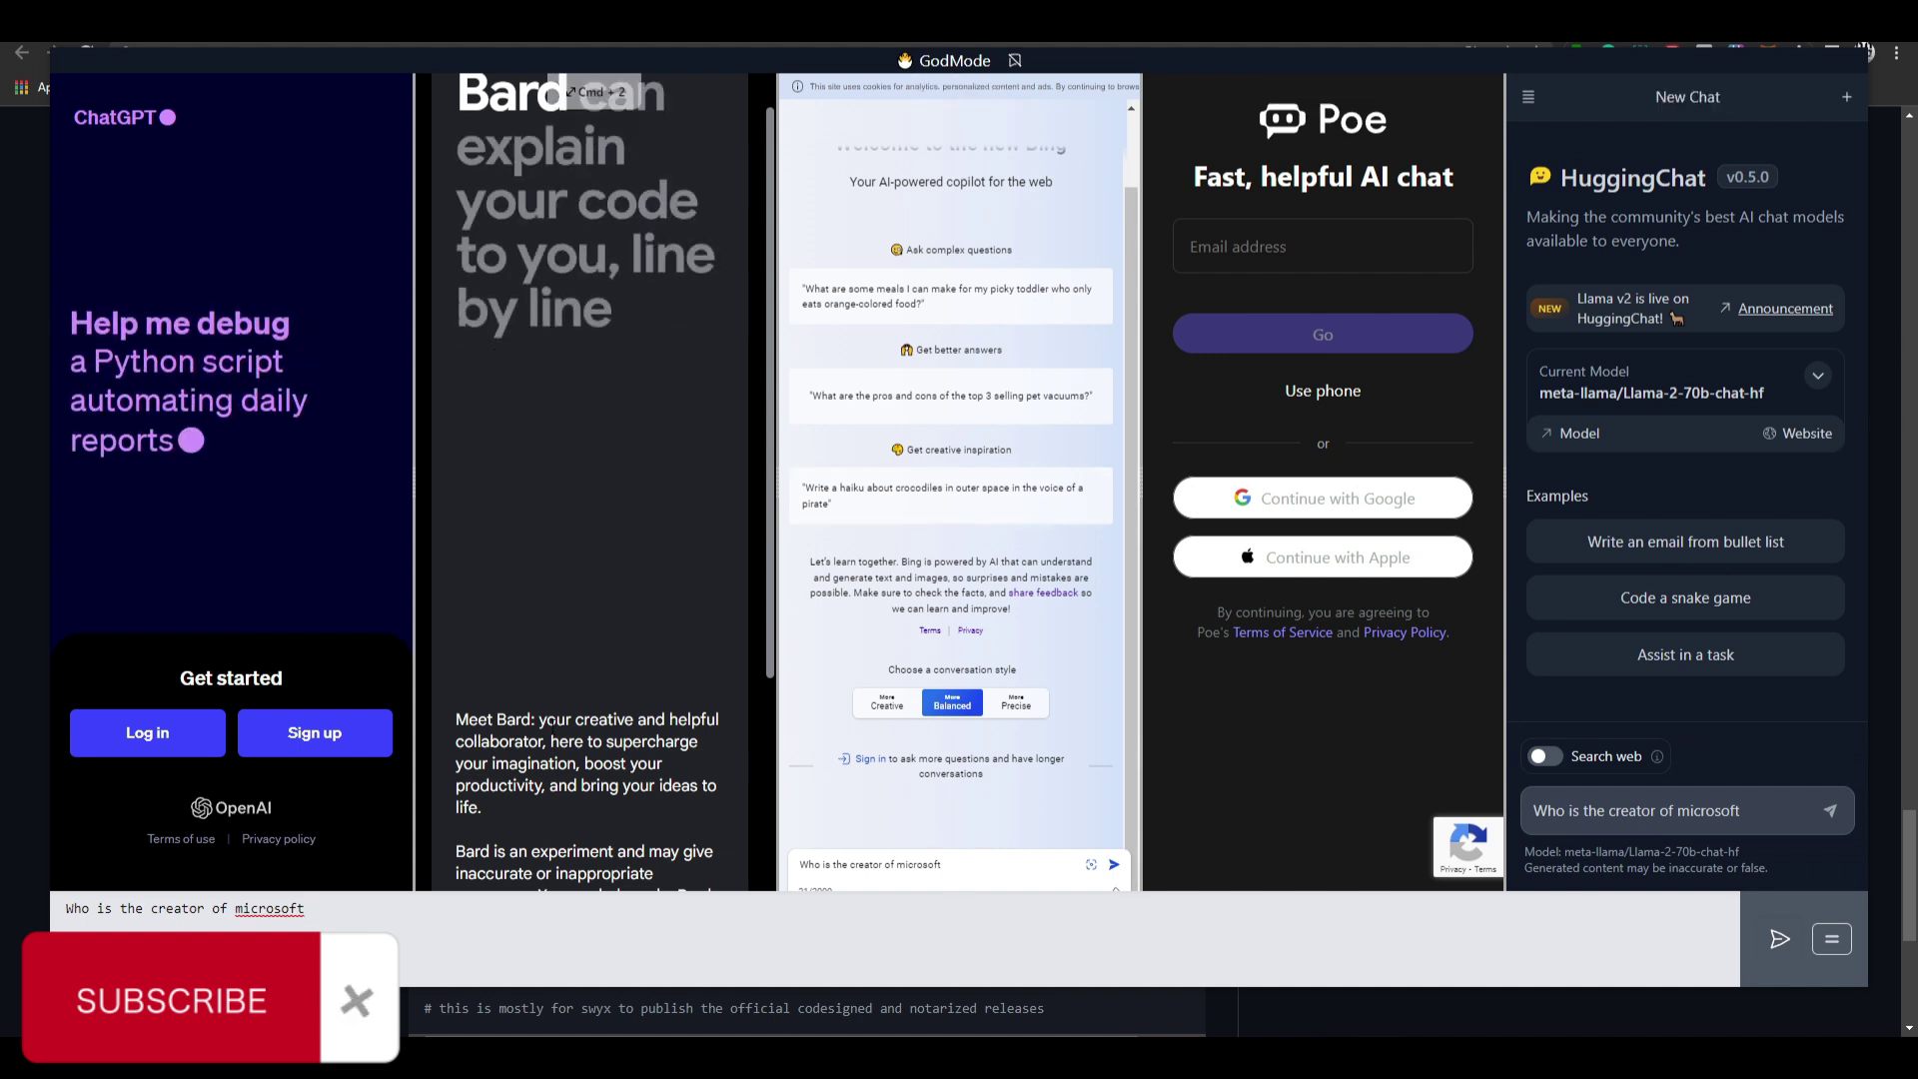
key(super+1)
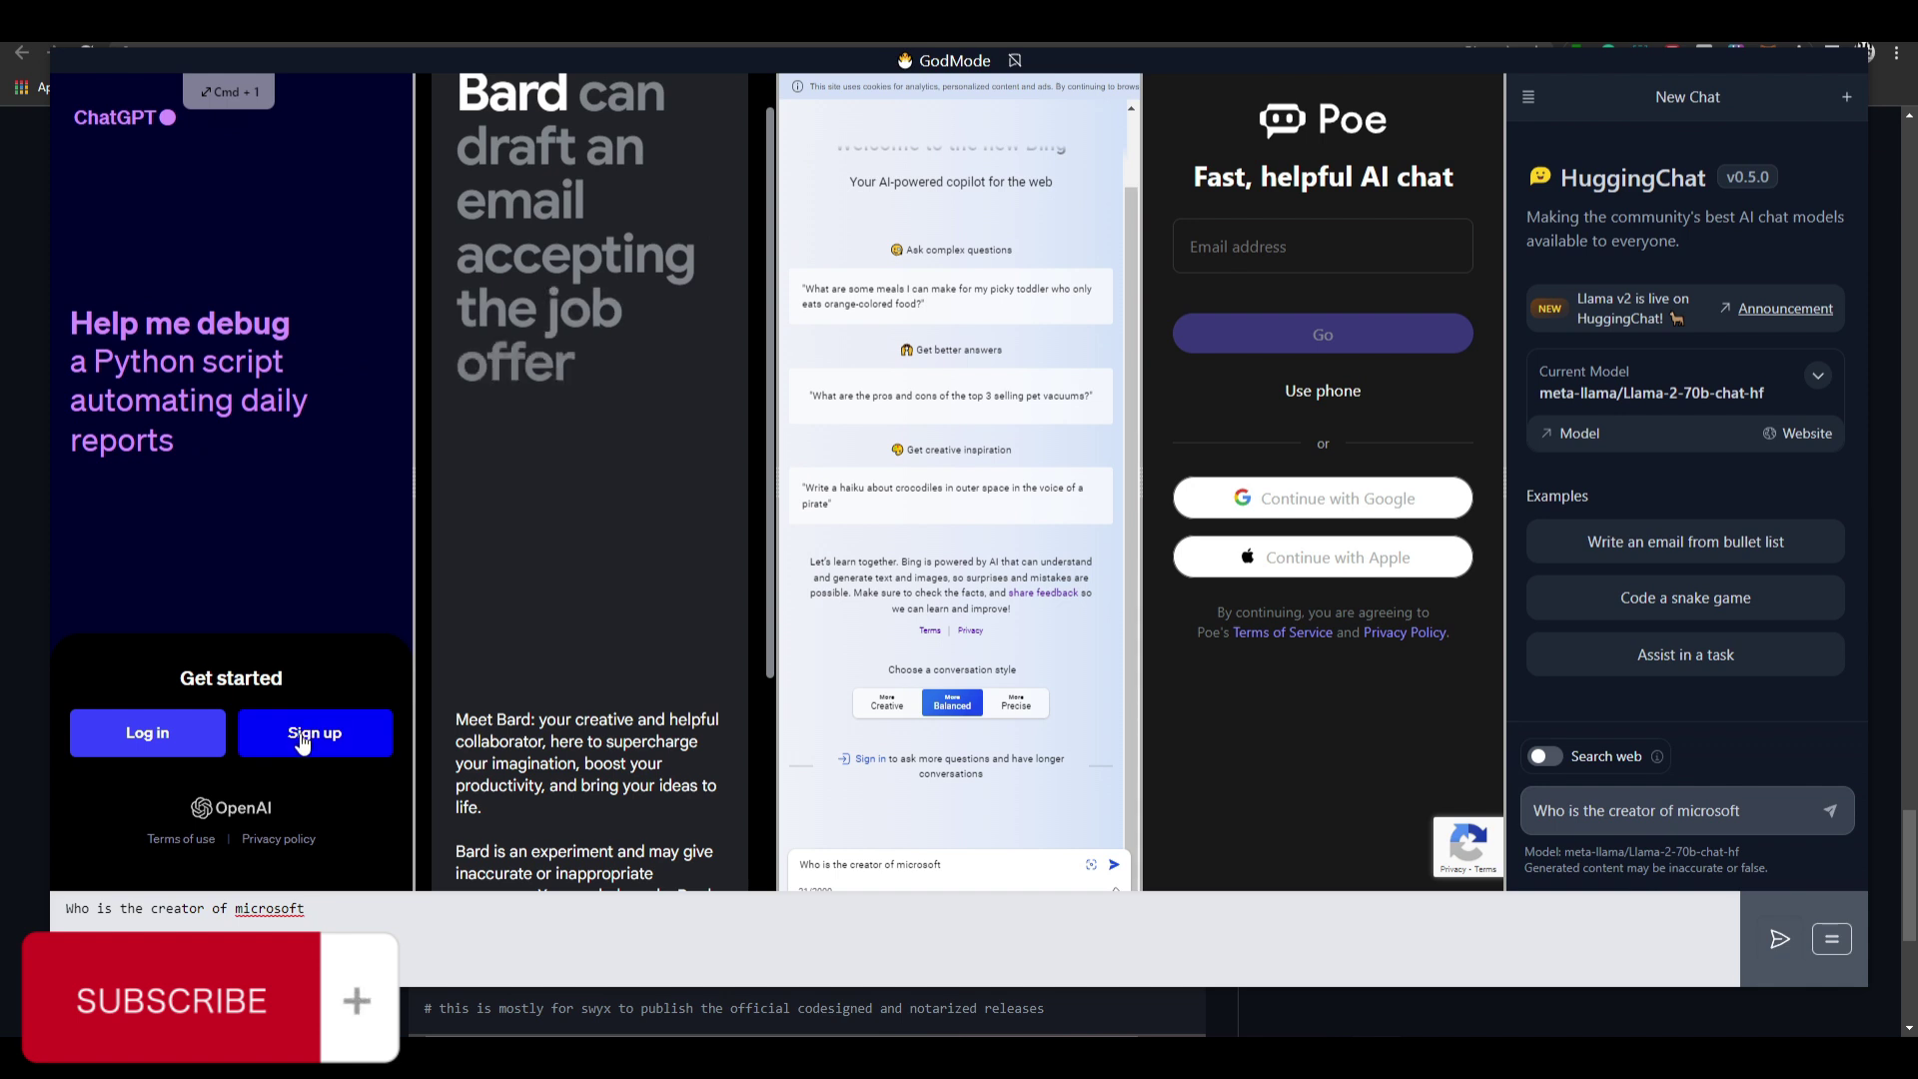
key(super+5)
key(super+4)
key(super+1)
key(super+3)
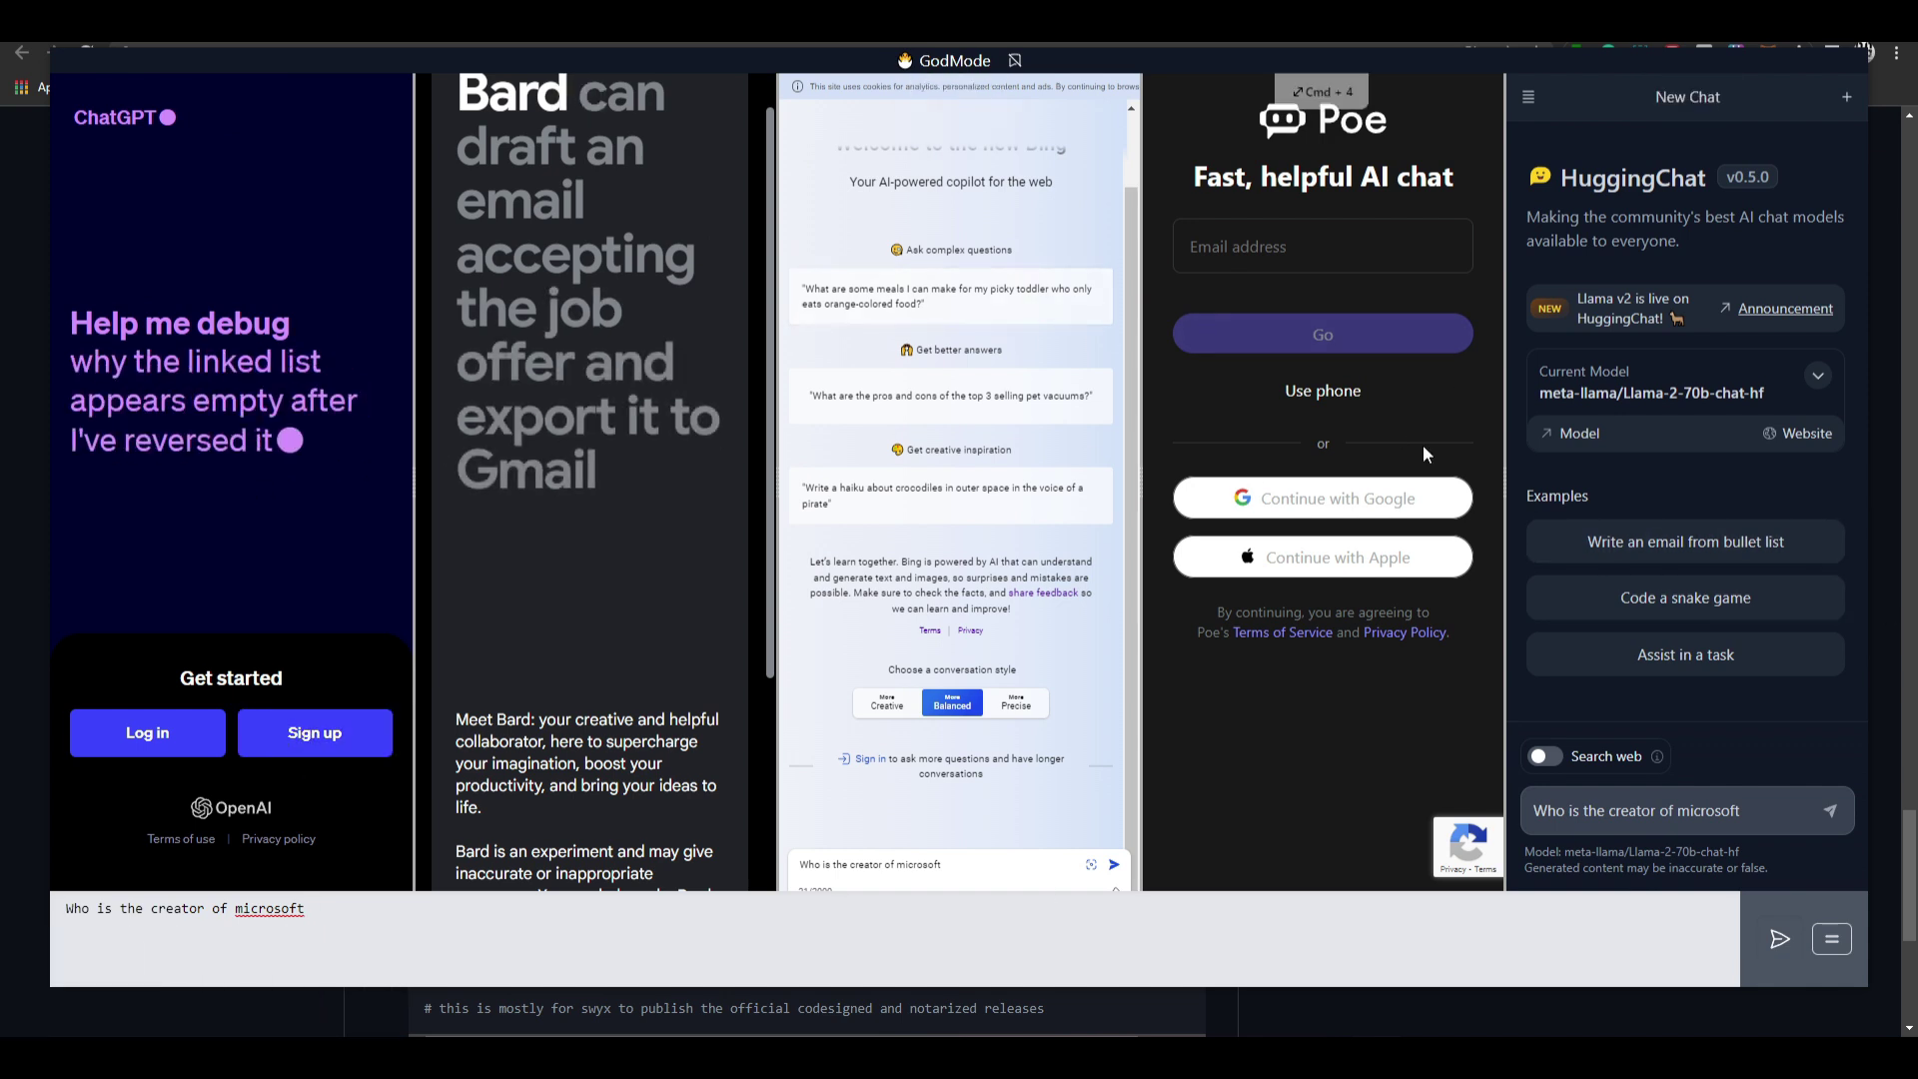
key(super+5)
key(super+3)
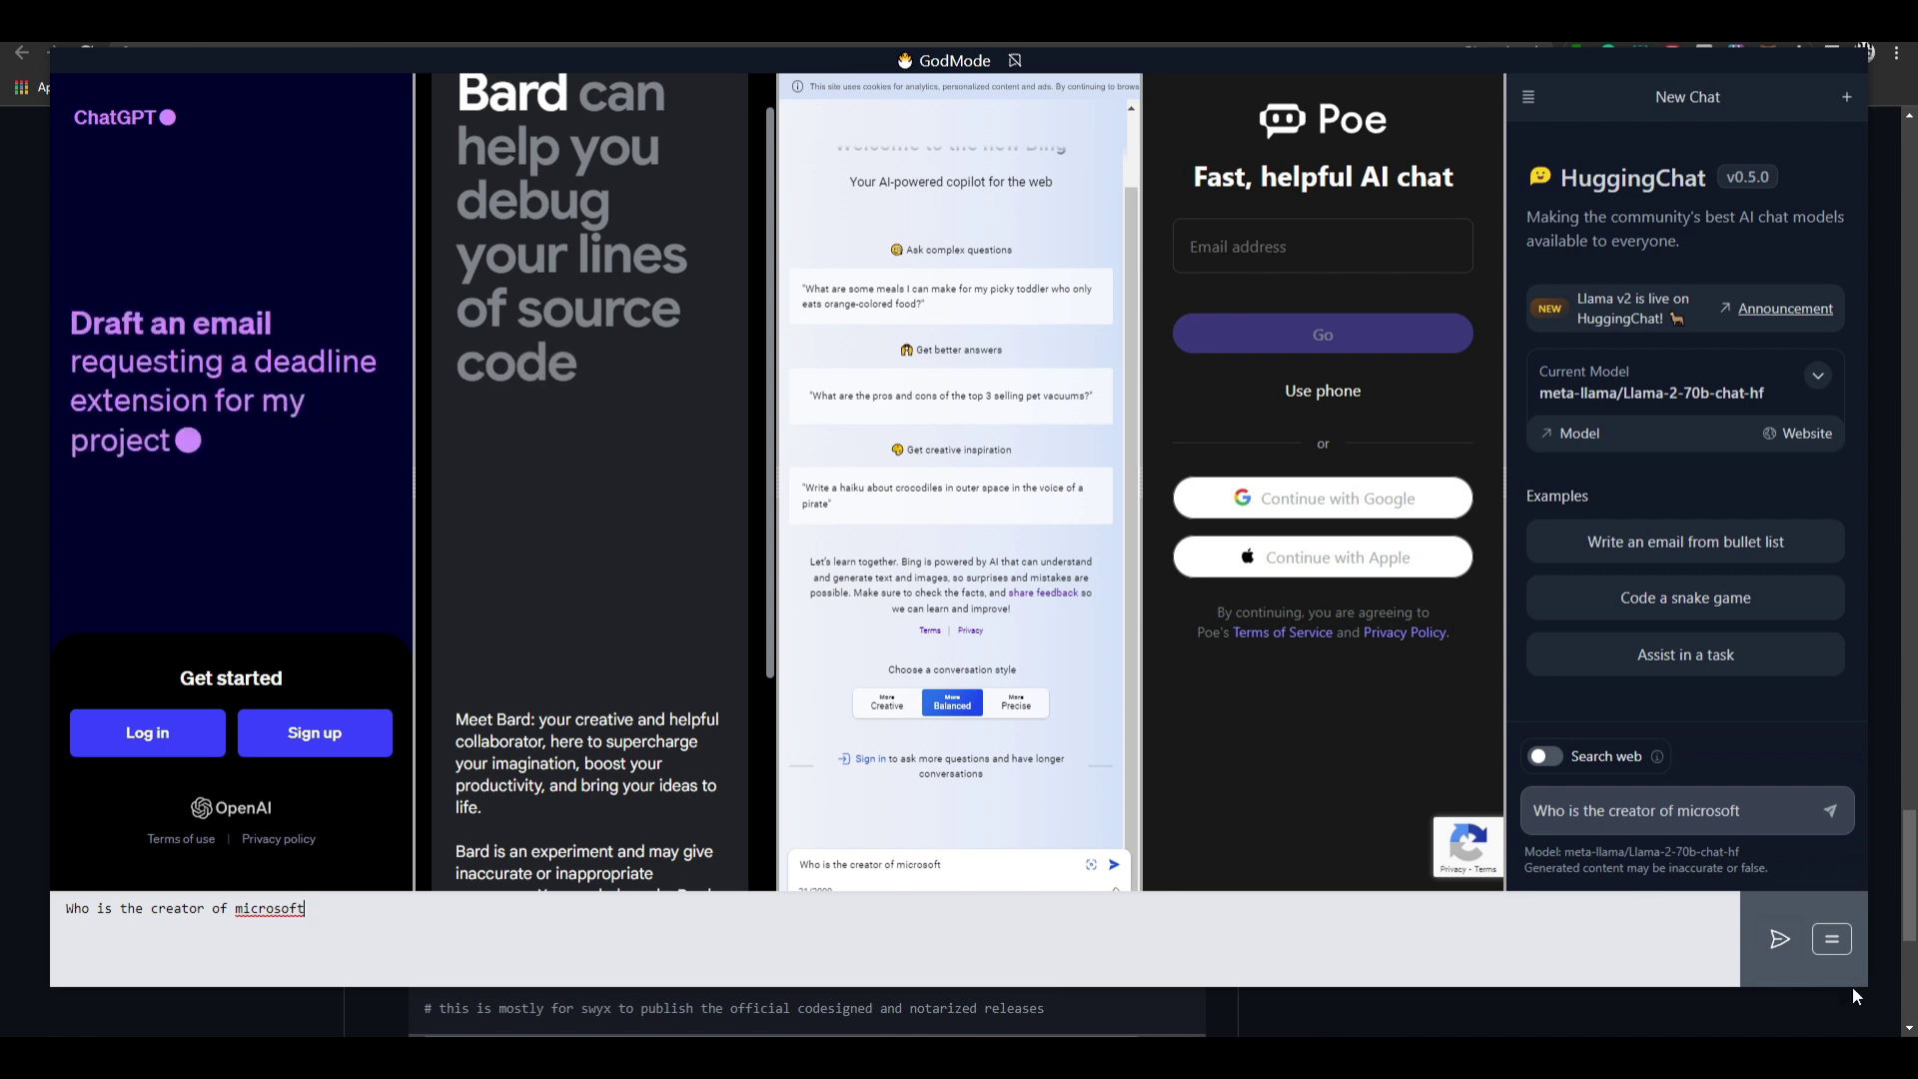
key(super+1)
key(super+4)
key(super+5)
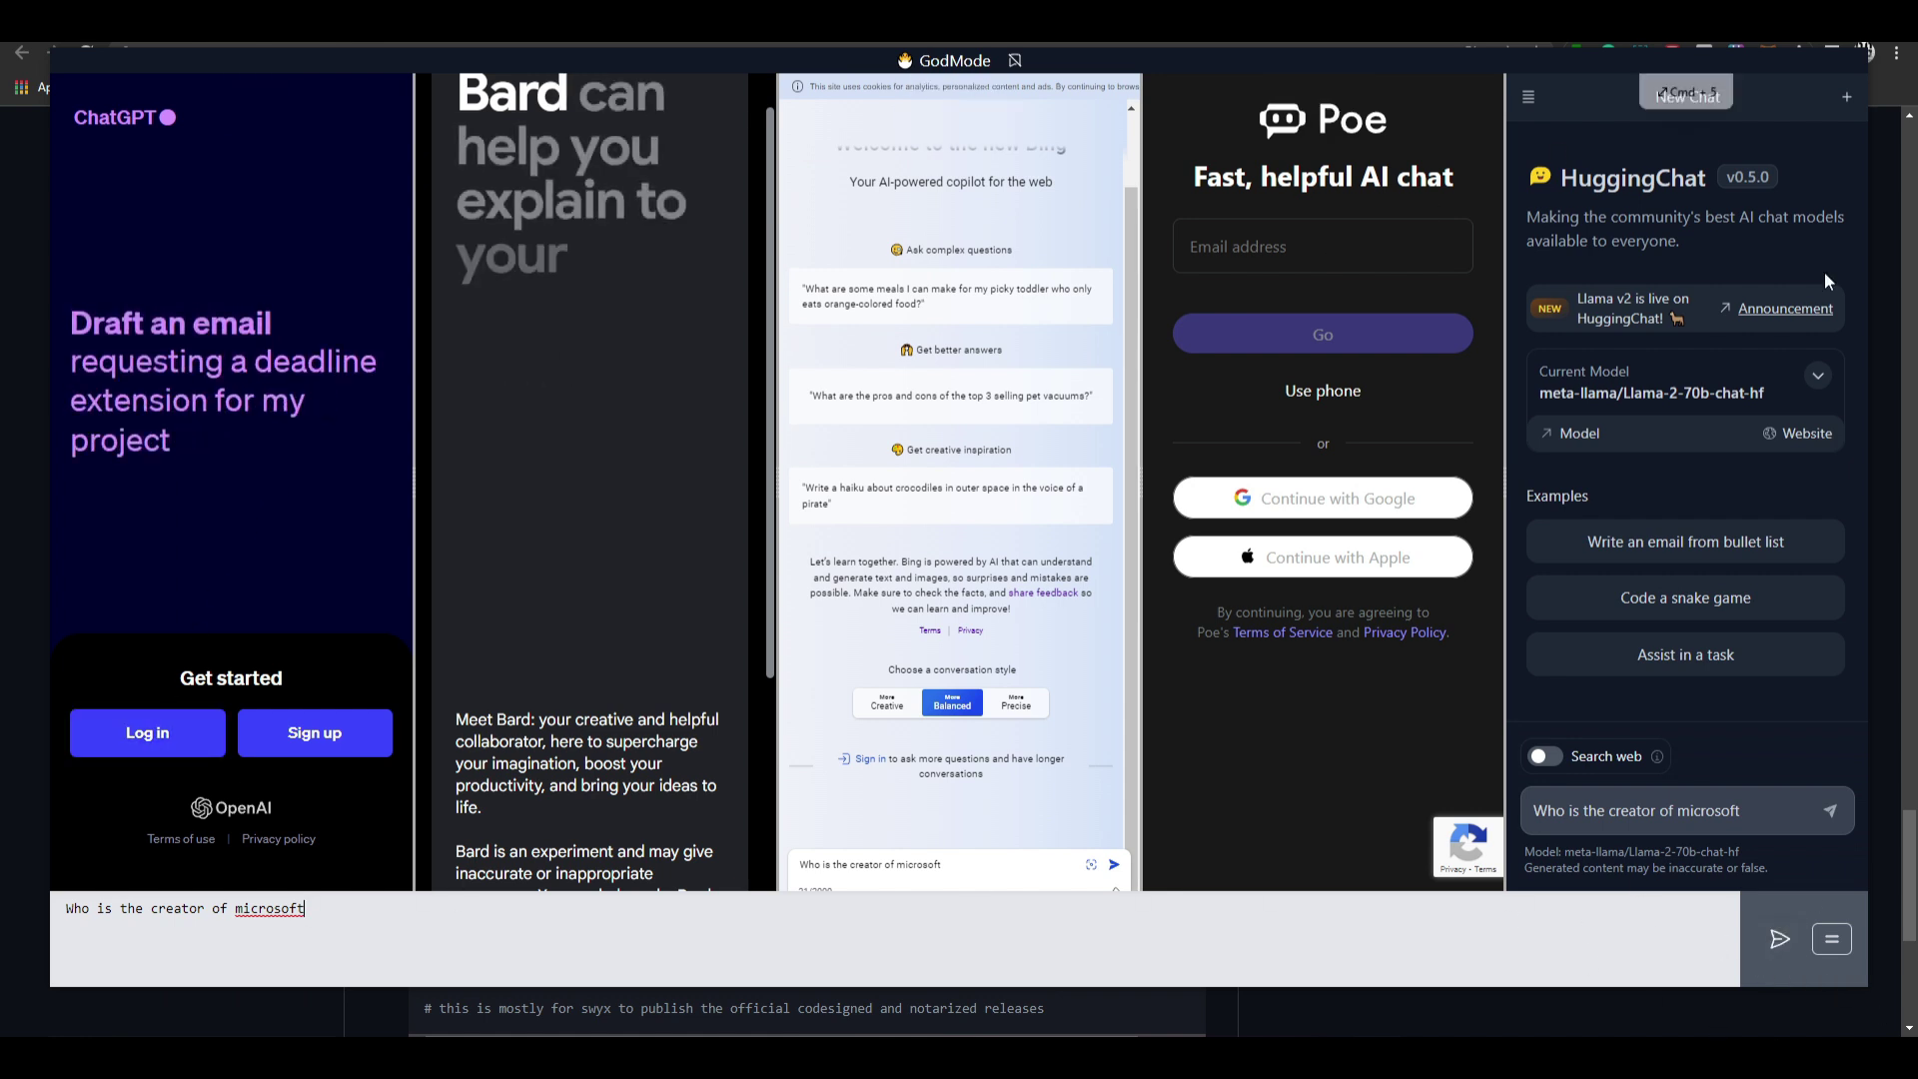
key(super+4)
key(super+2)
key(super+1)
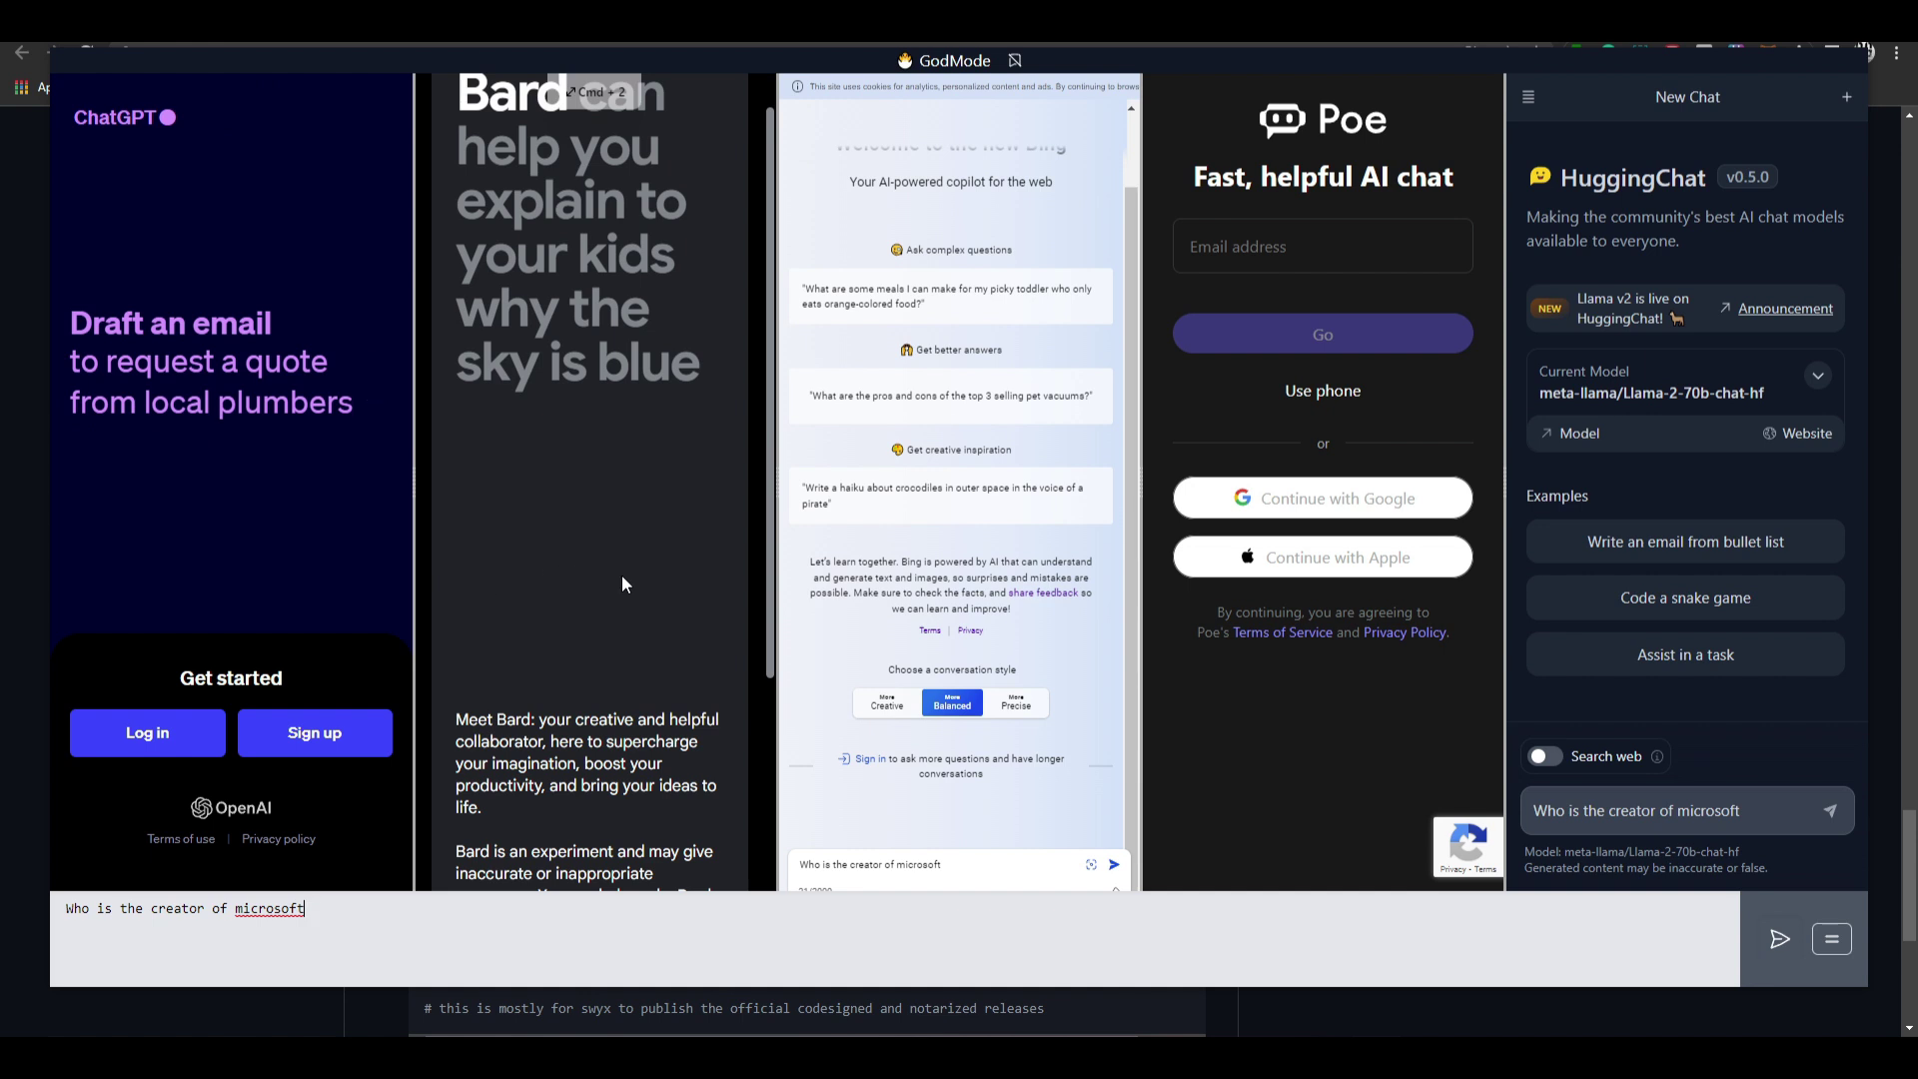
key(super+5)
key(super+4)
key(super+2)
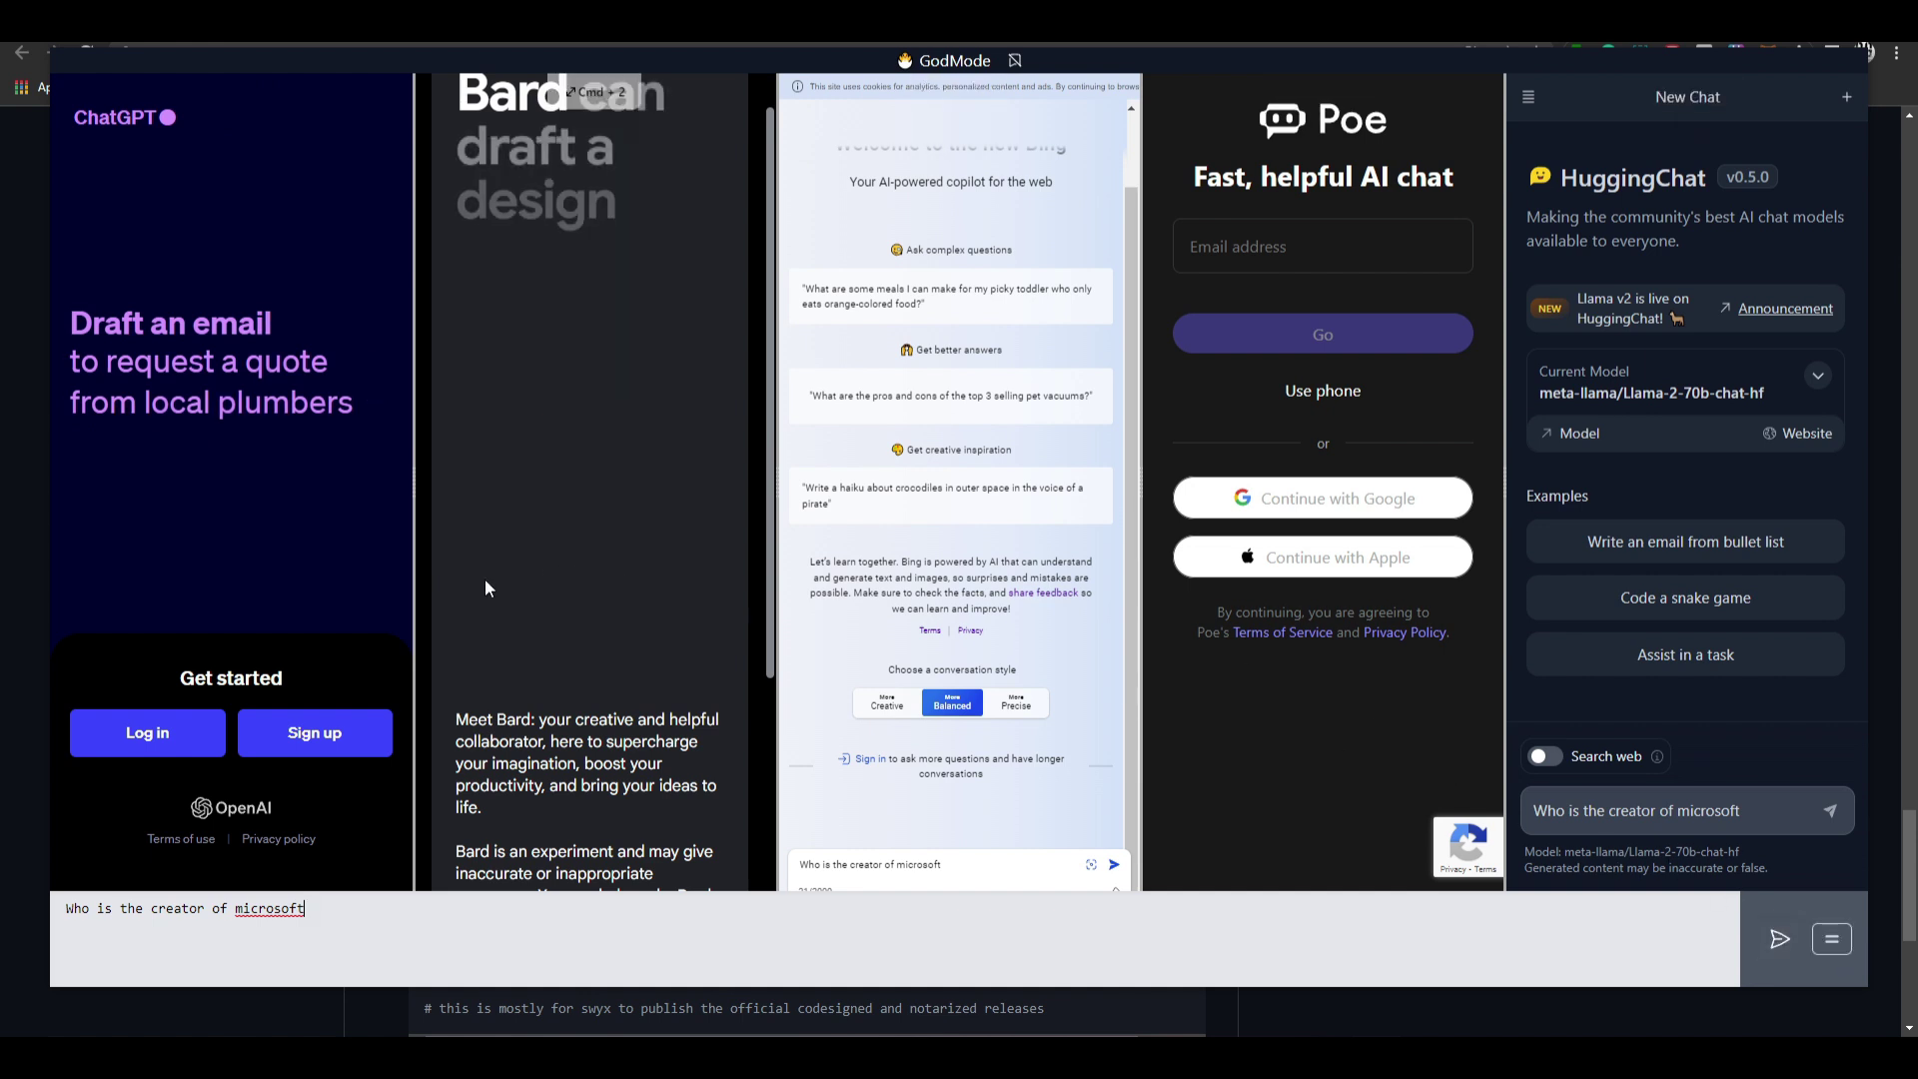
key(super+1)
key(super+2)
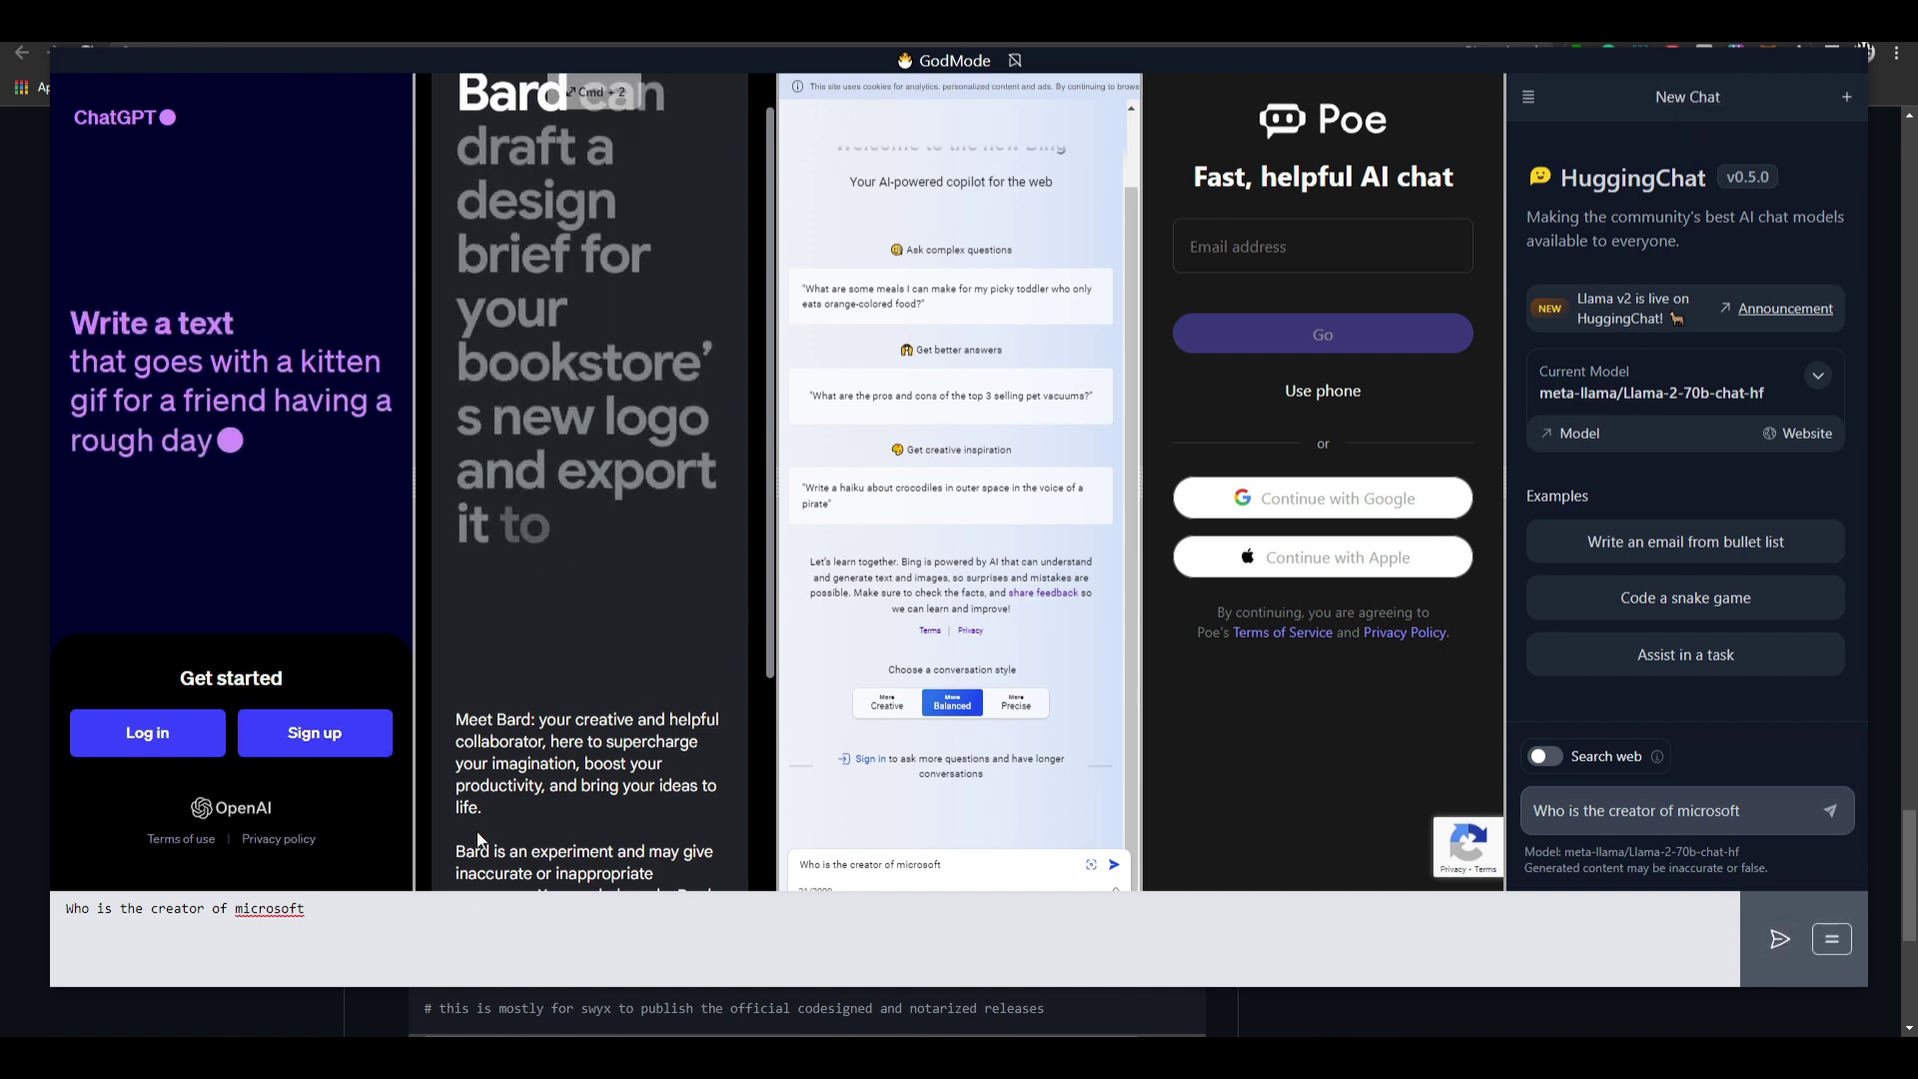
key(super+1)
key(super+3)
key(super+5)
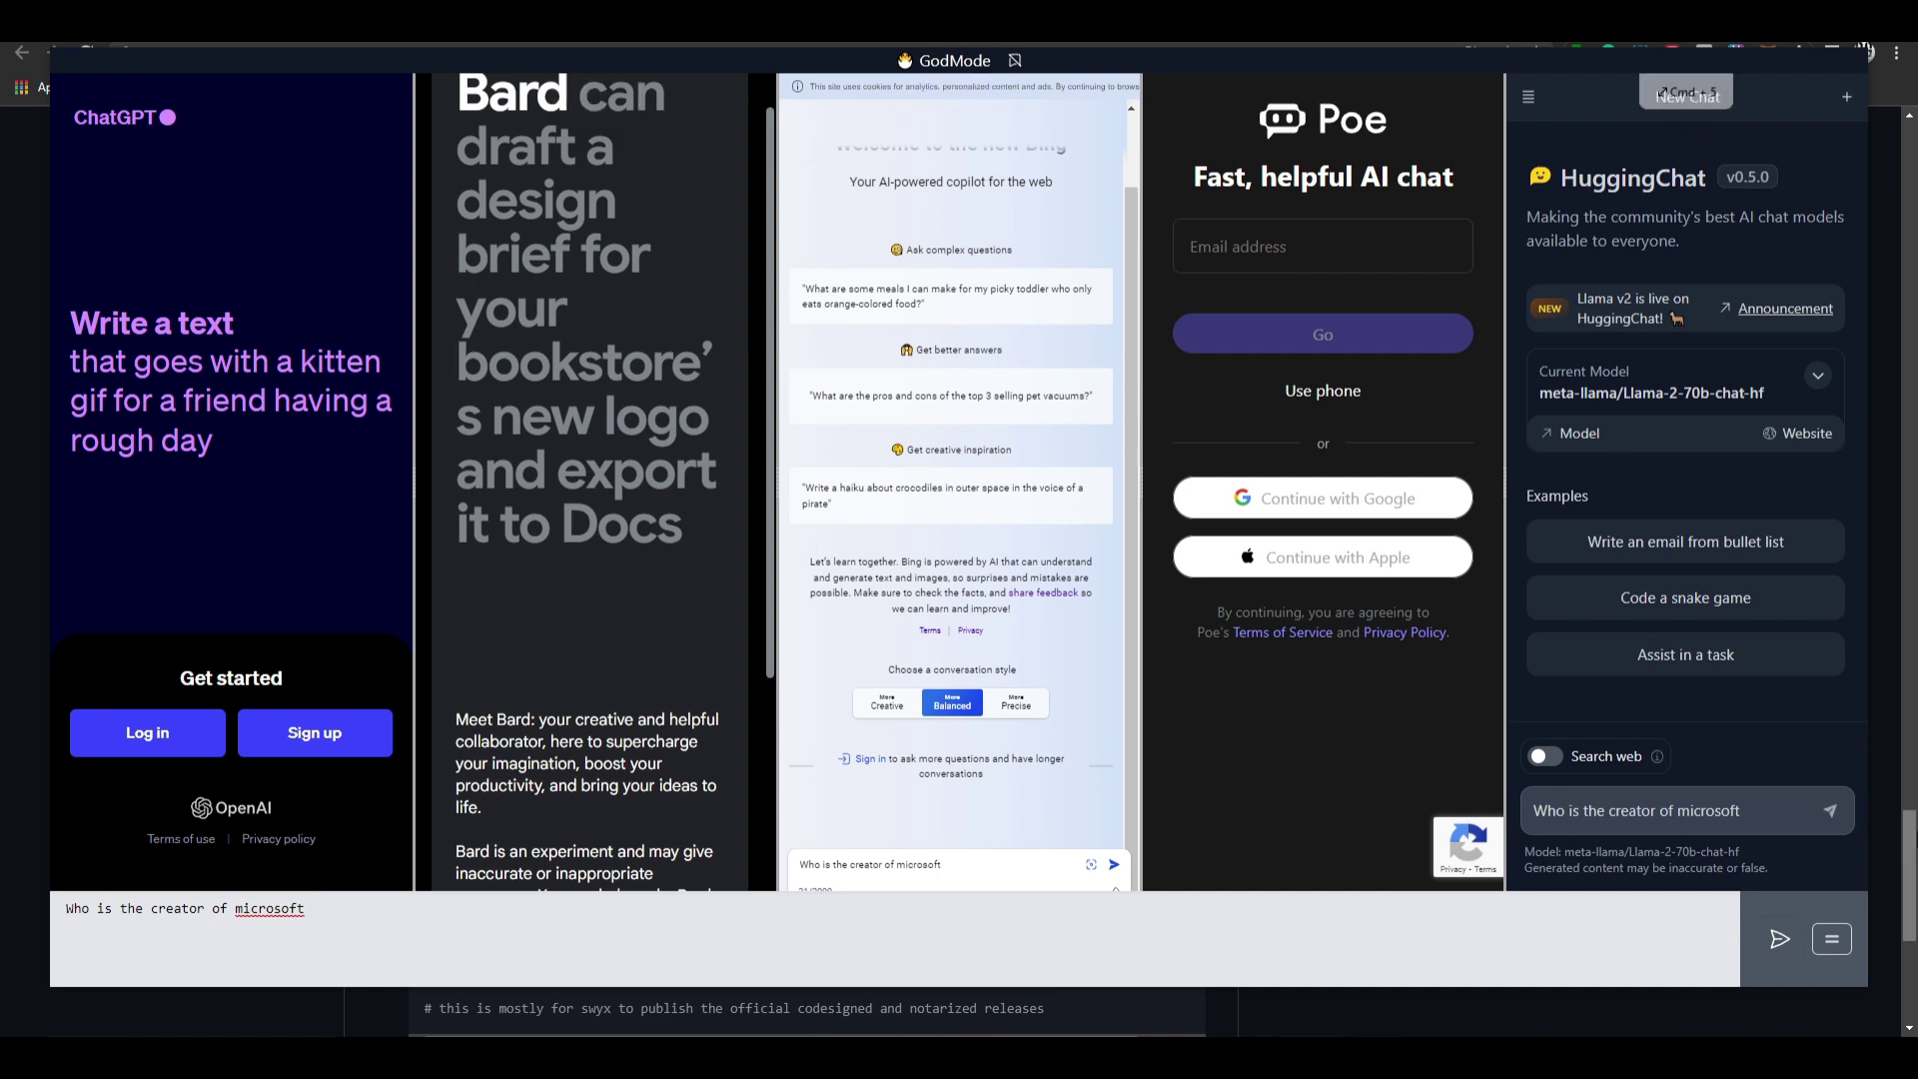
key(super+3)
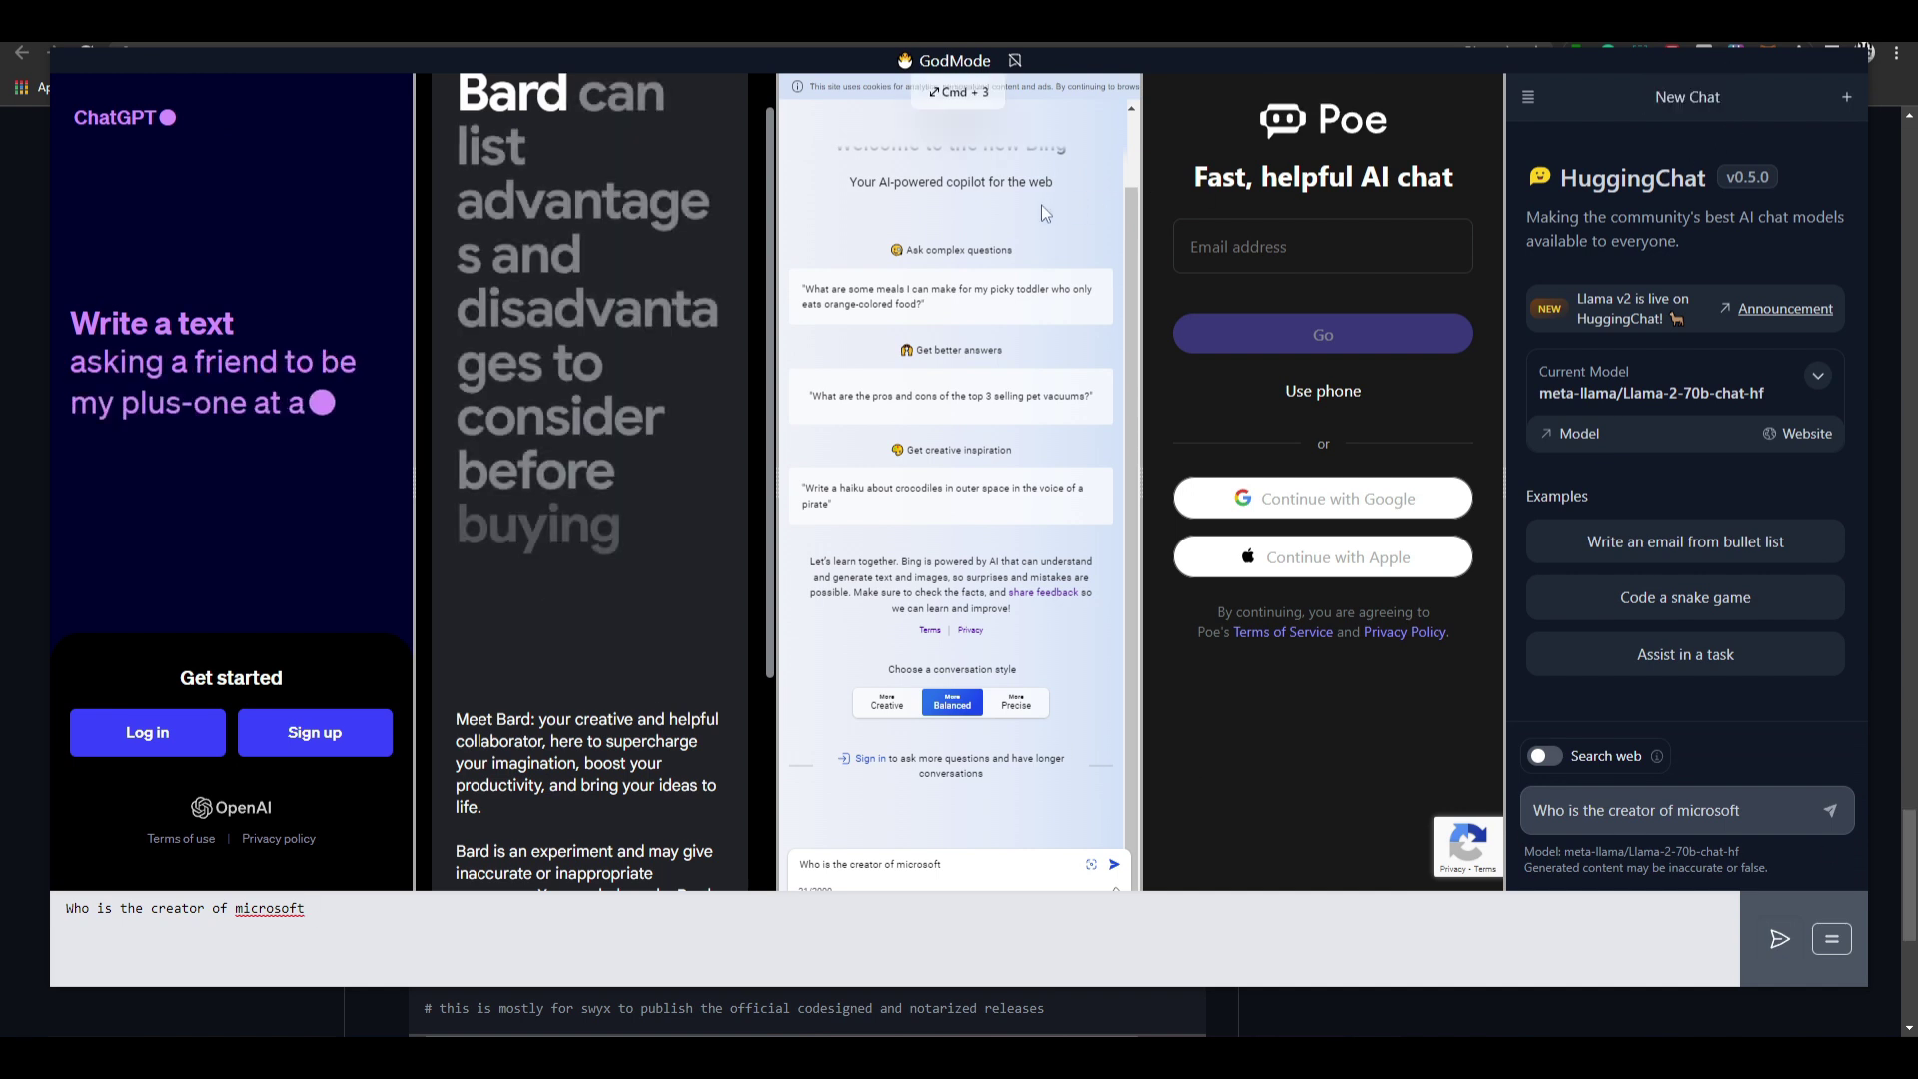
key(super+2)
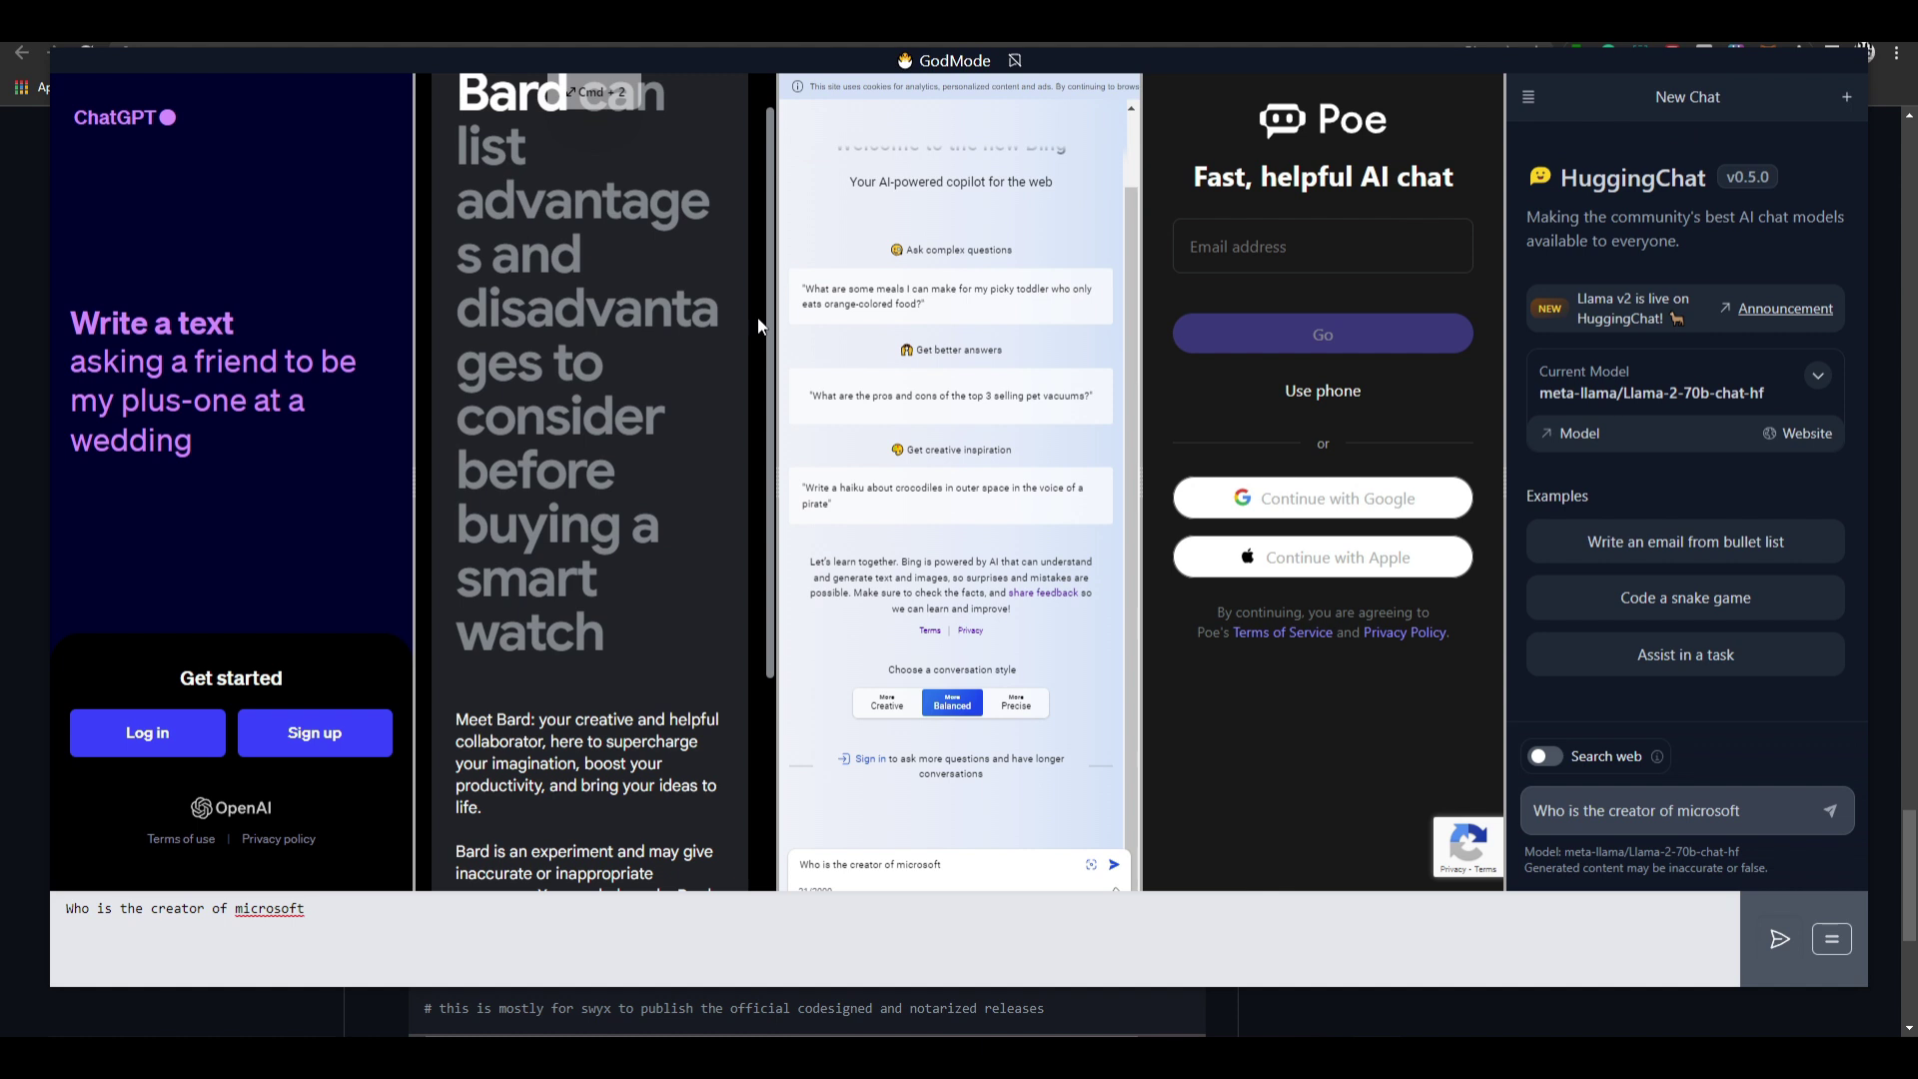
key(super+2)
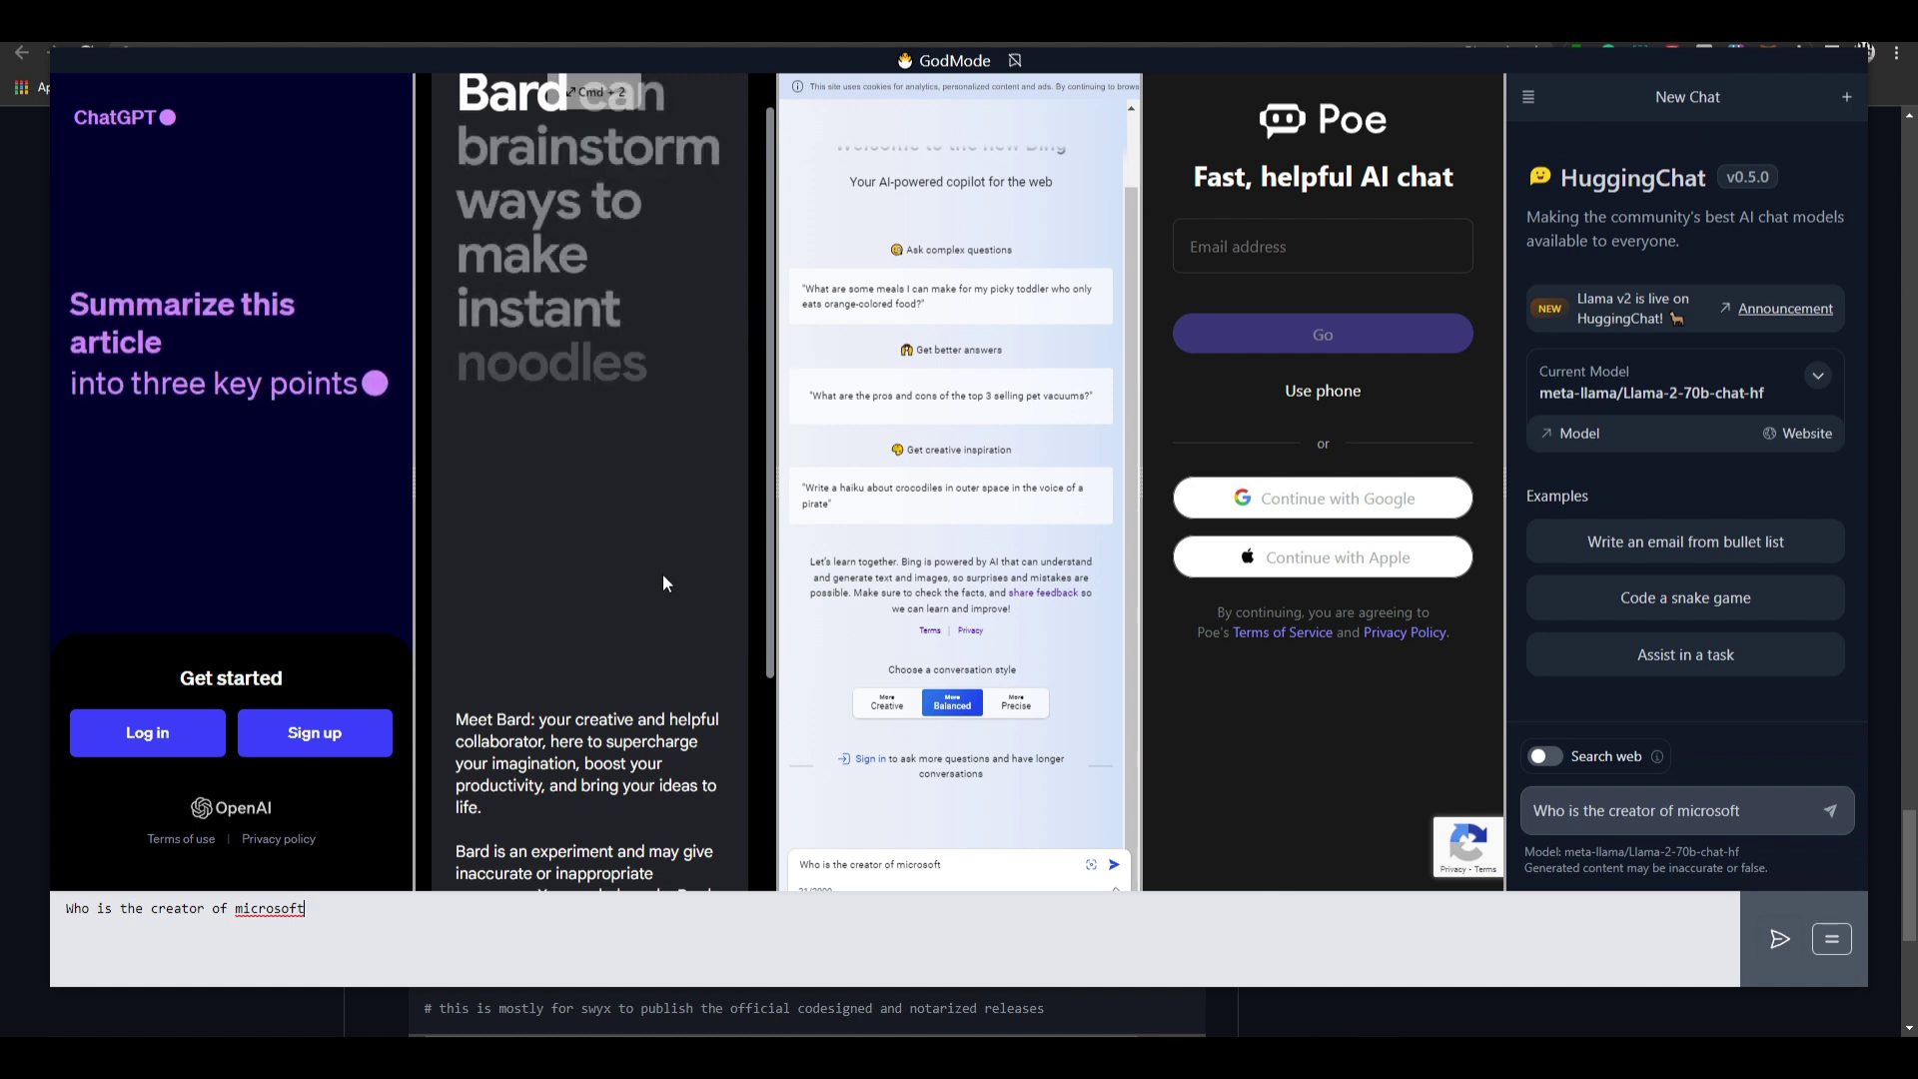
key(super+3)
key(super+4)
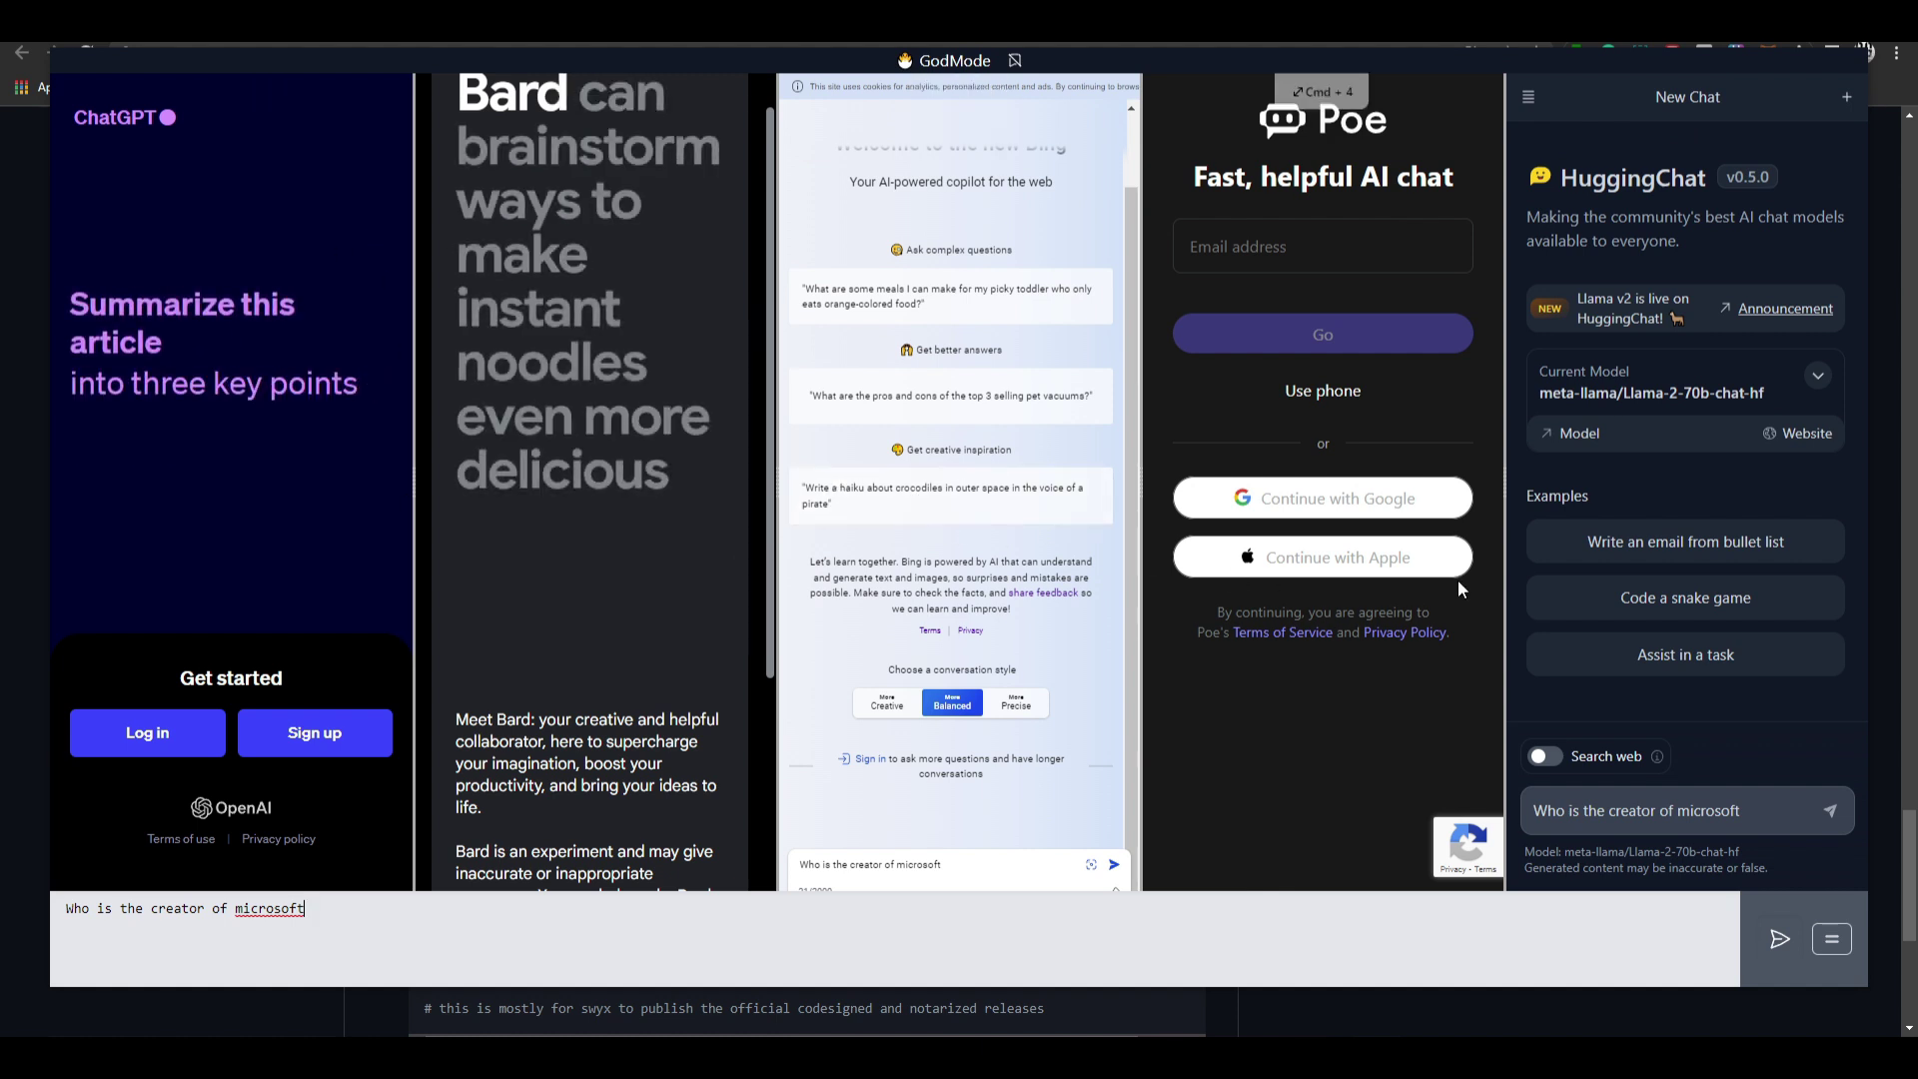
key(super+2)
key(super+1)
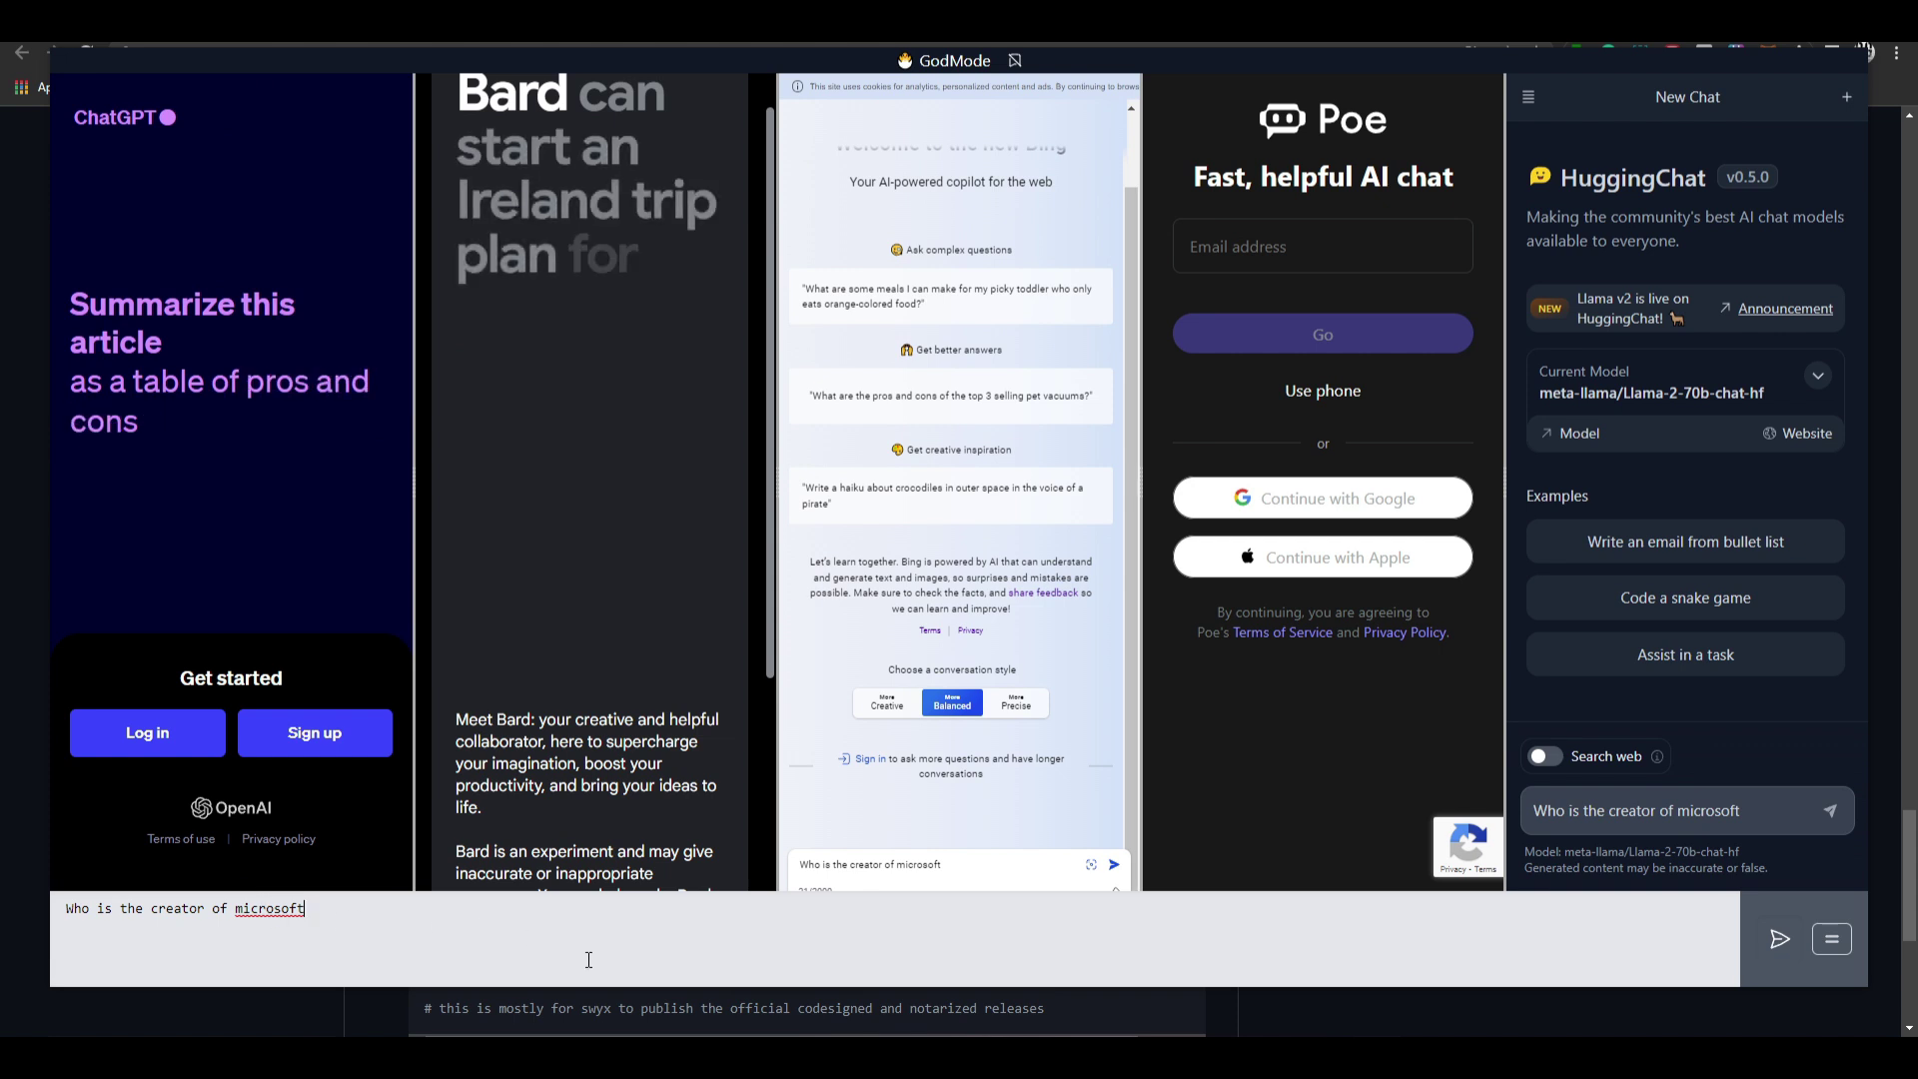
key(super+4)
key(super+5)
key(super+2)
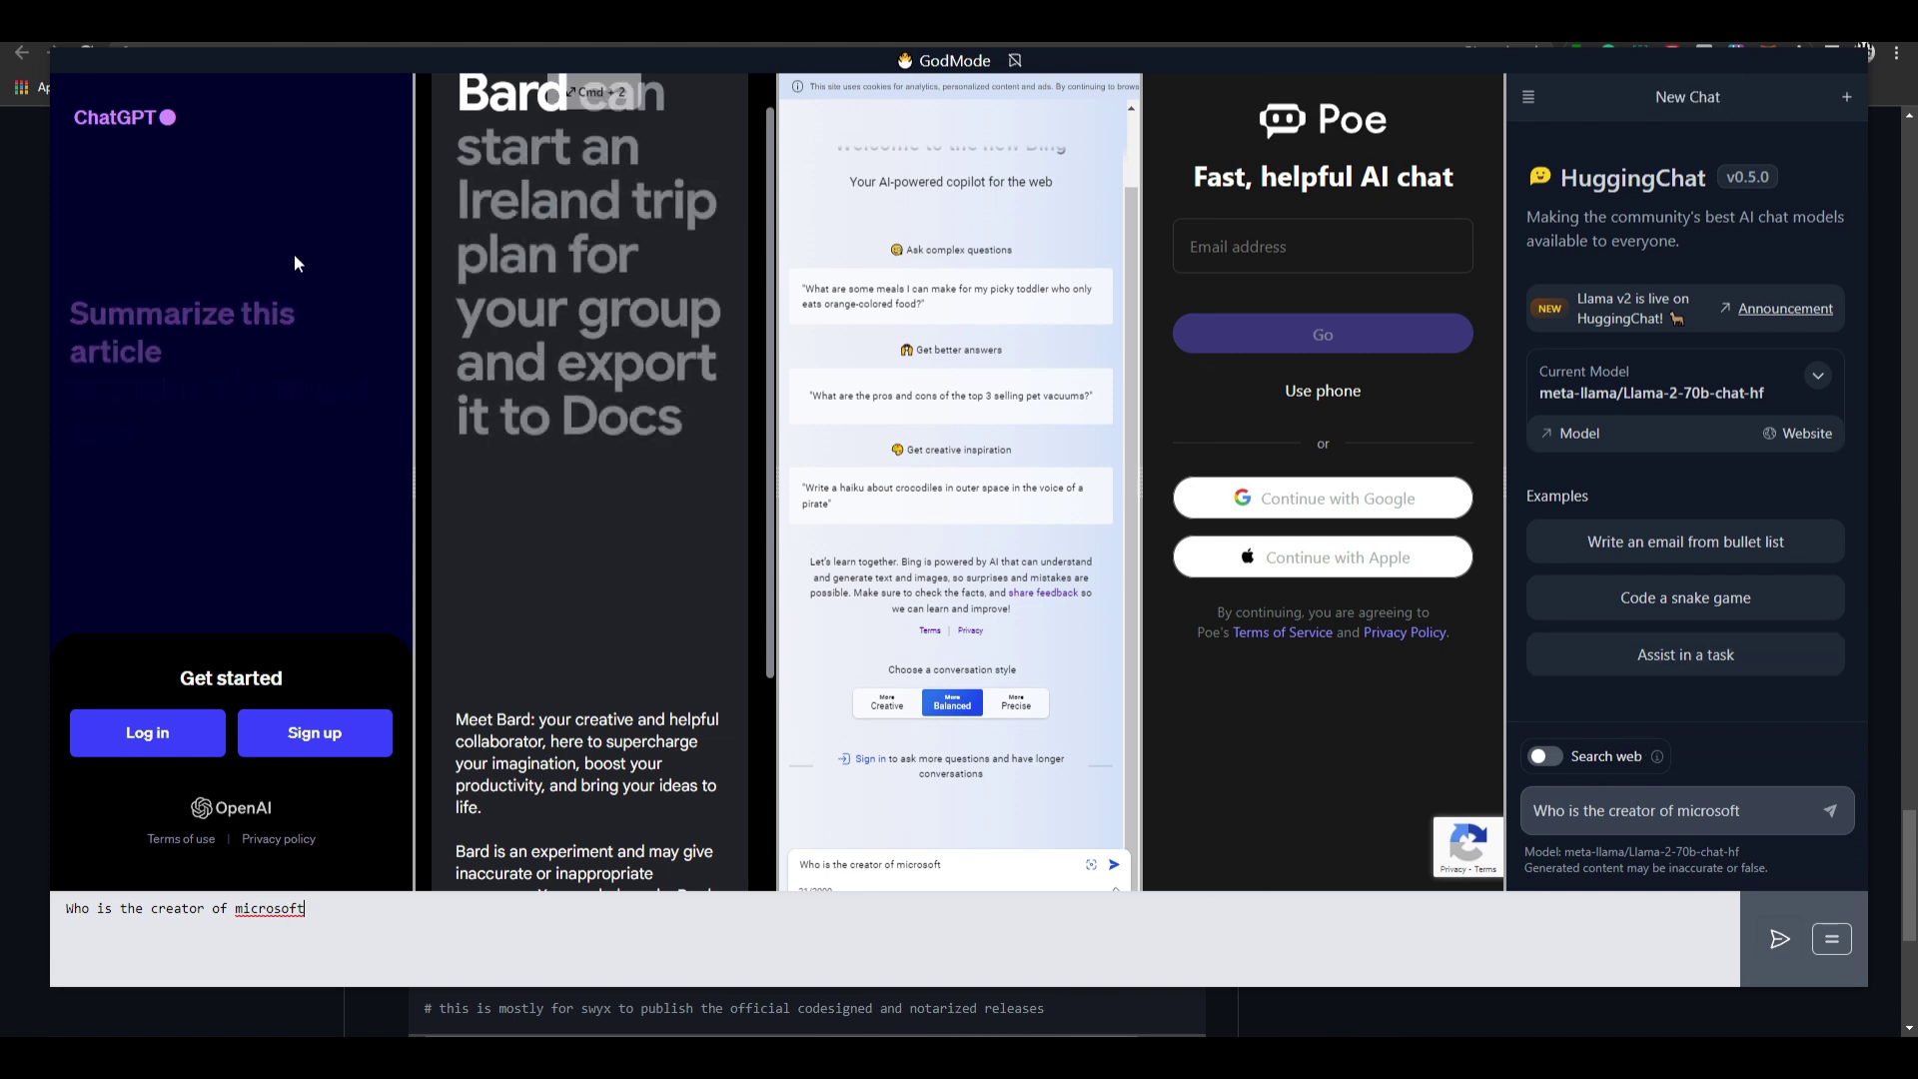
key(super+1)
key(super+2)
key(super+4)
key(super+5)
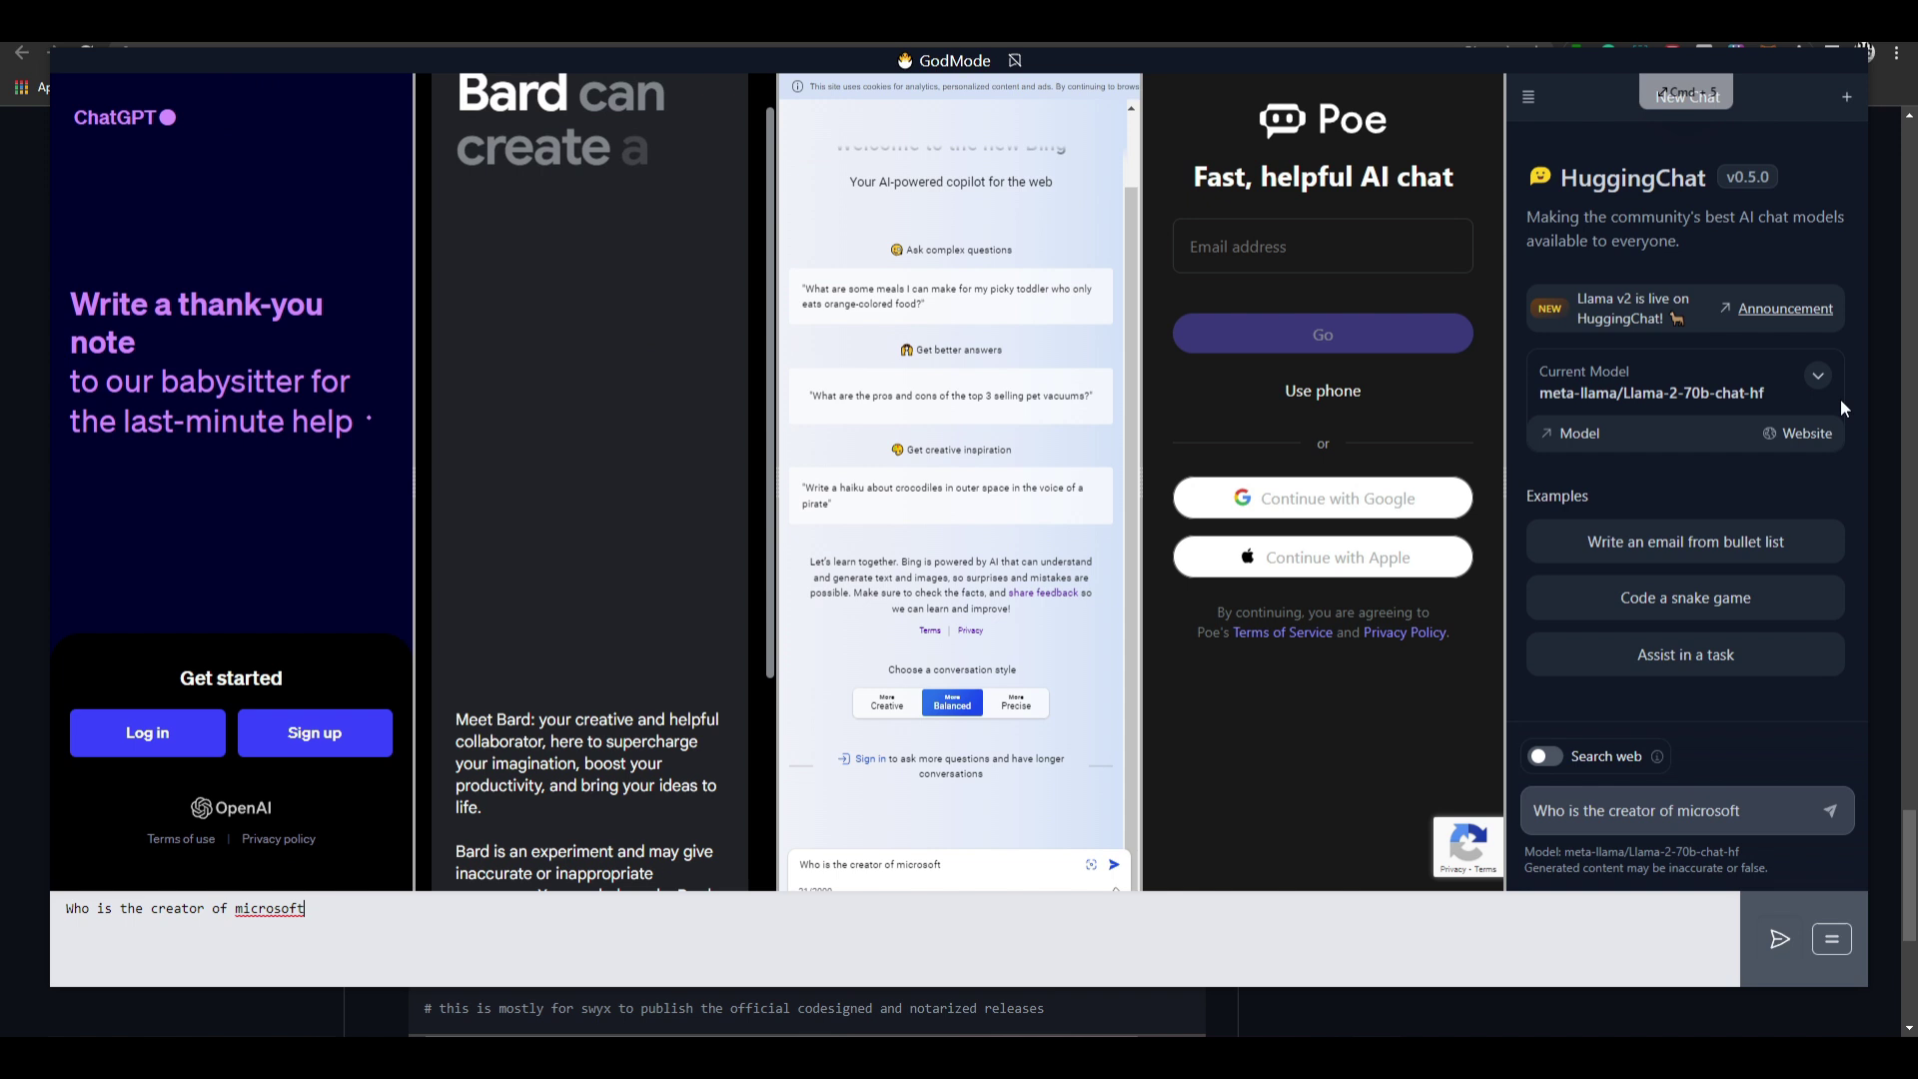
key(super+4)
key(super+5)
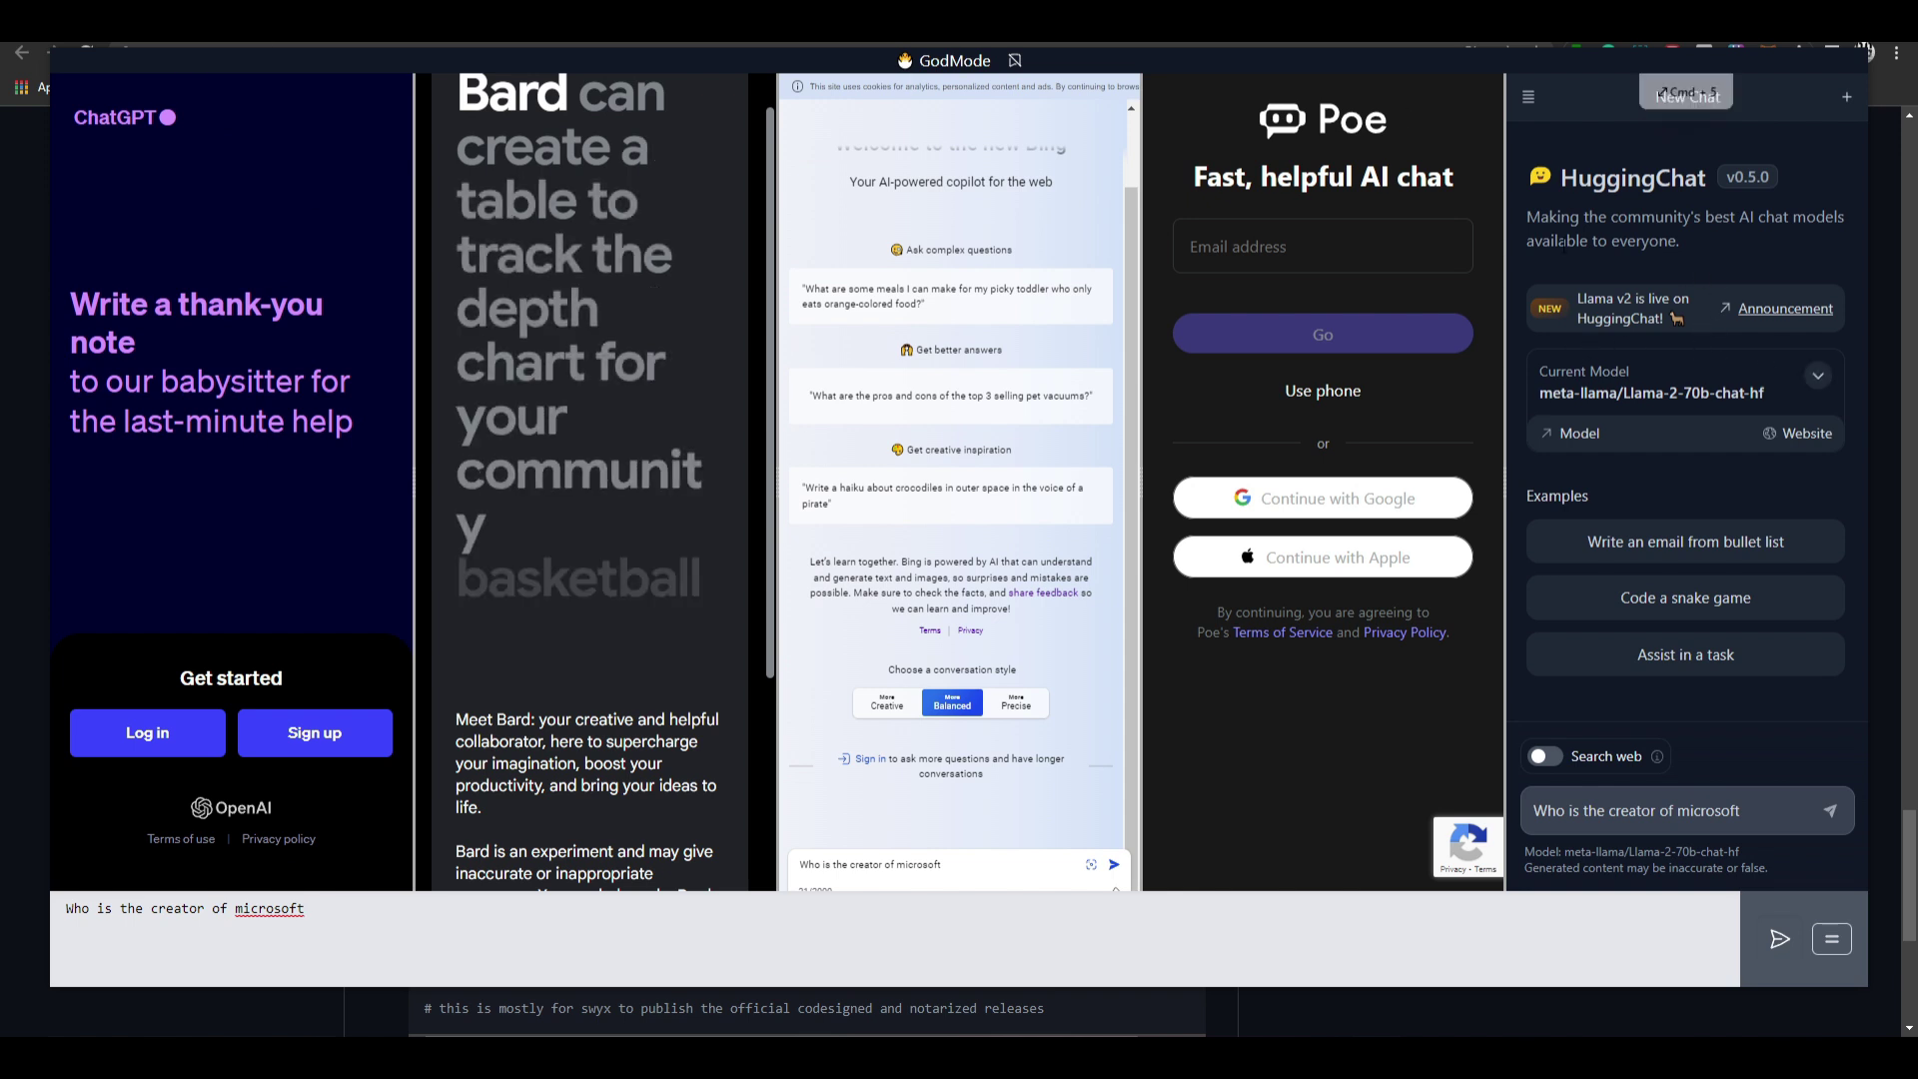
key(super+4)
key(super+5)
key(super+4)
key(super+3)
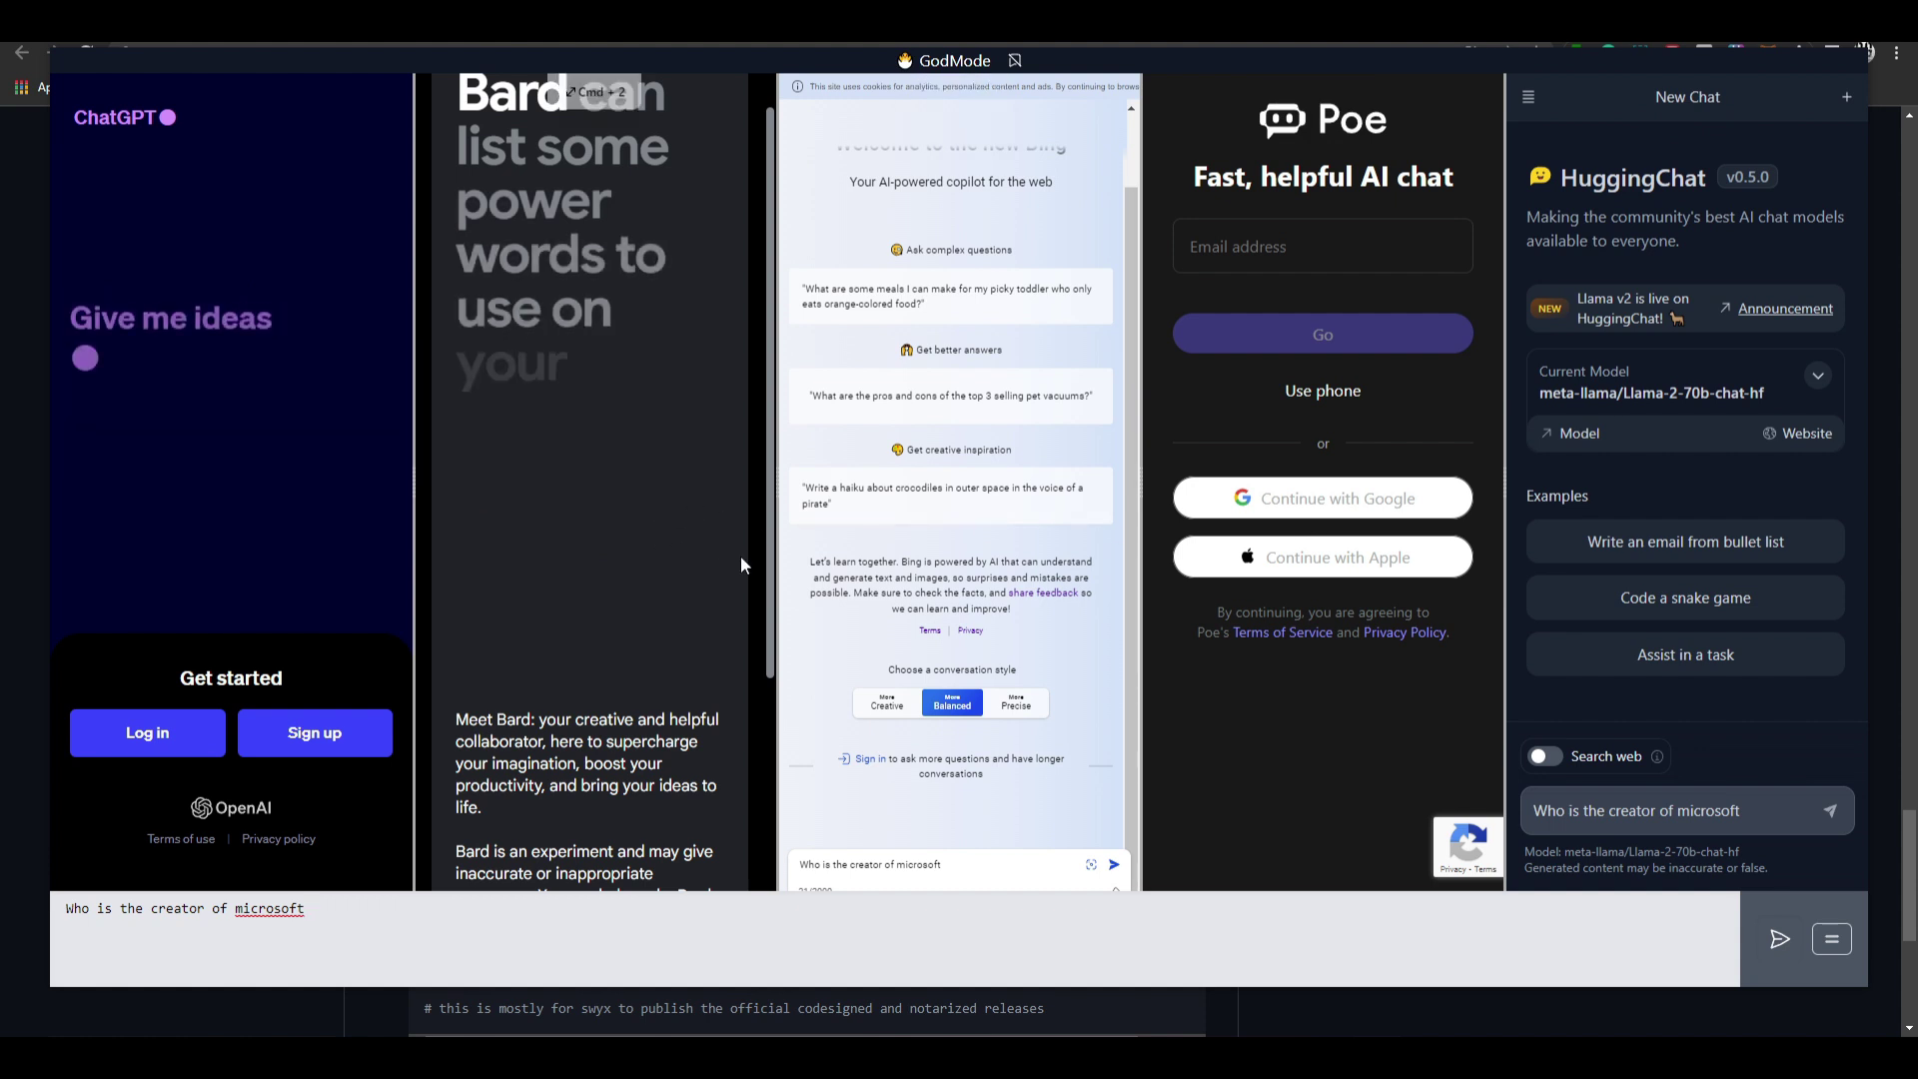
key(super+1)
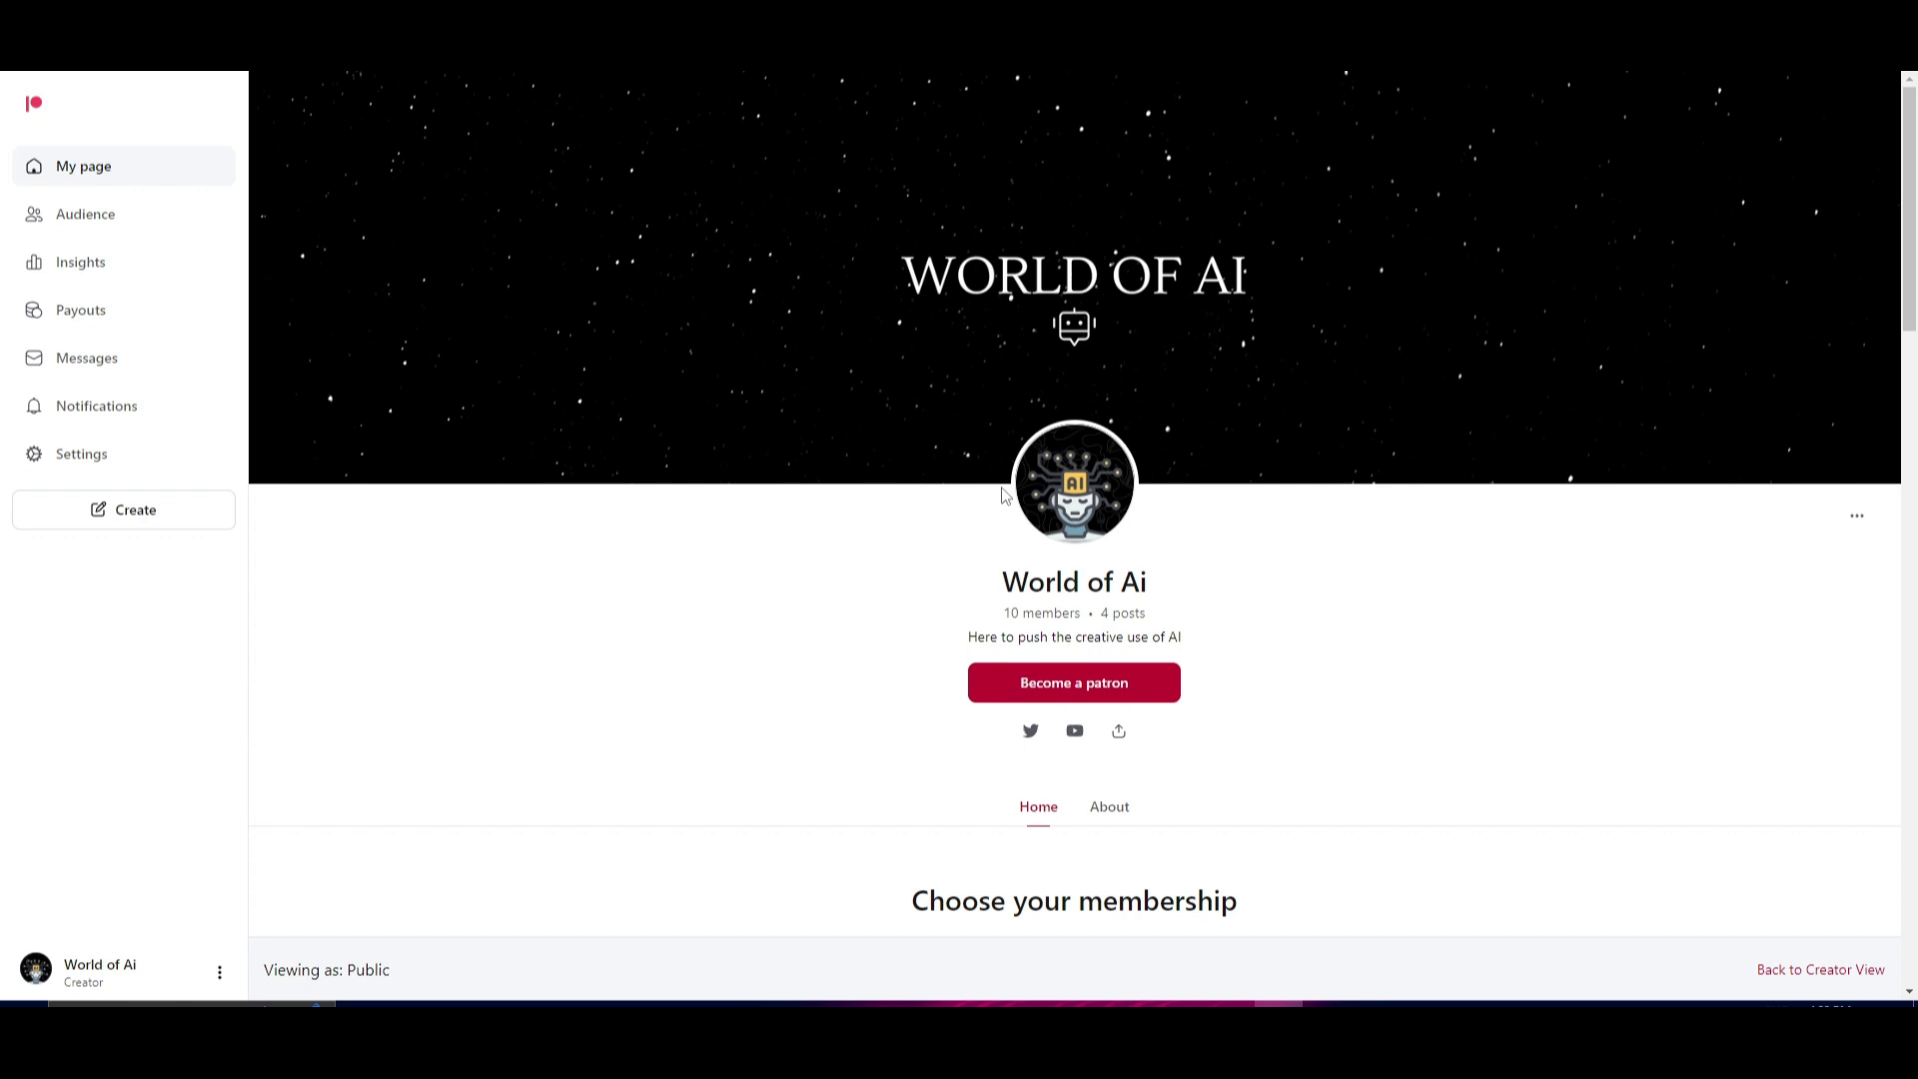
Step: Review the AI Pioneers membership tier on the World of Ai Patreon page and return to the page header
scroll(1004, 495, down, 4)
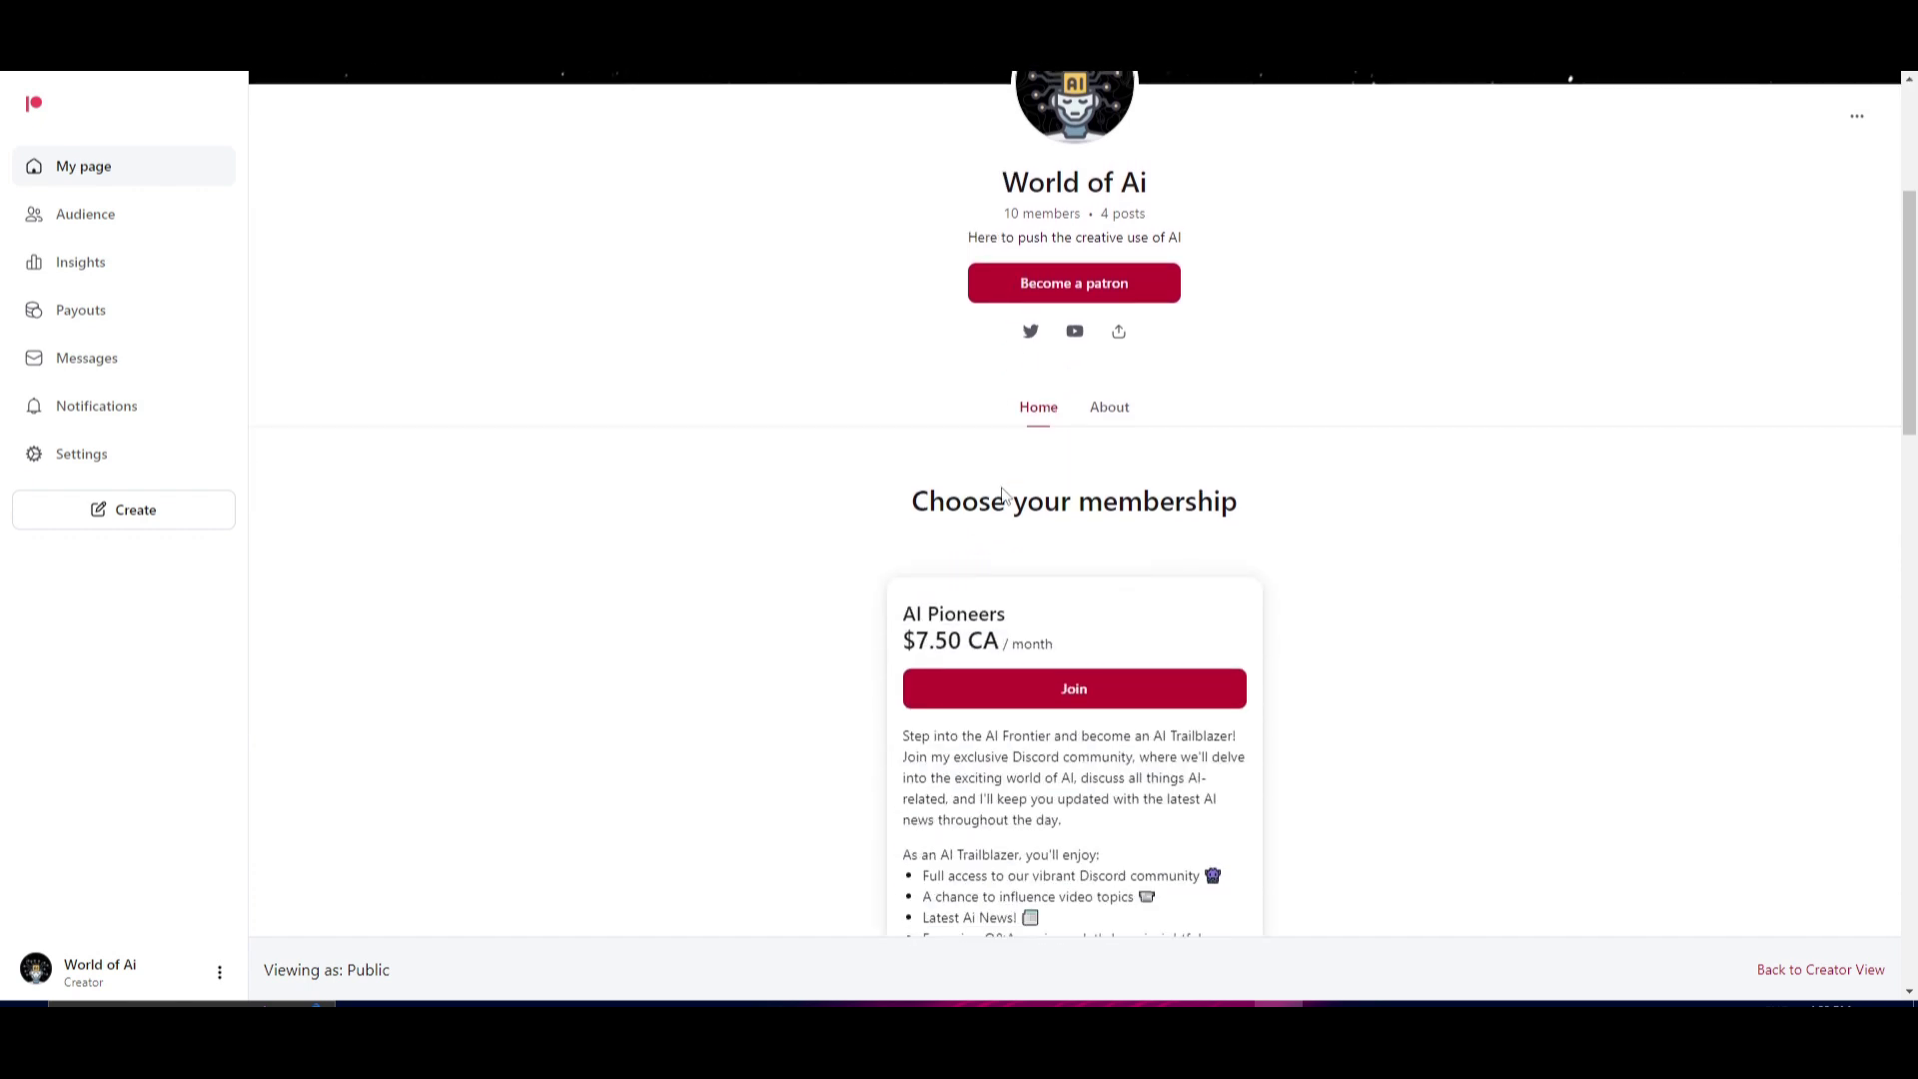
scroll(1000, 494, down, 2)
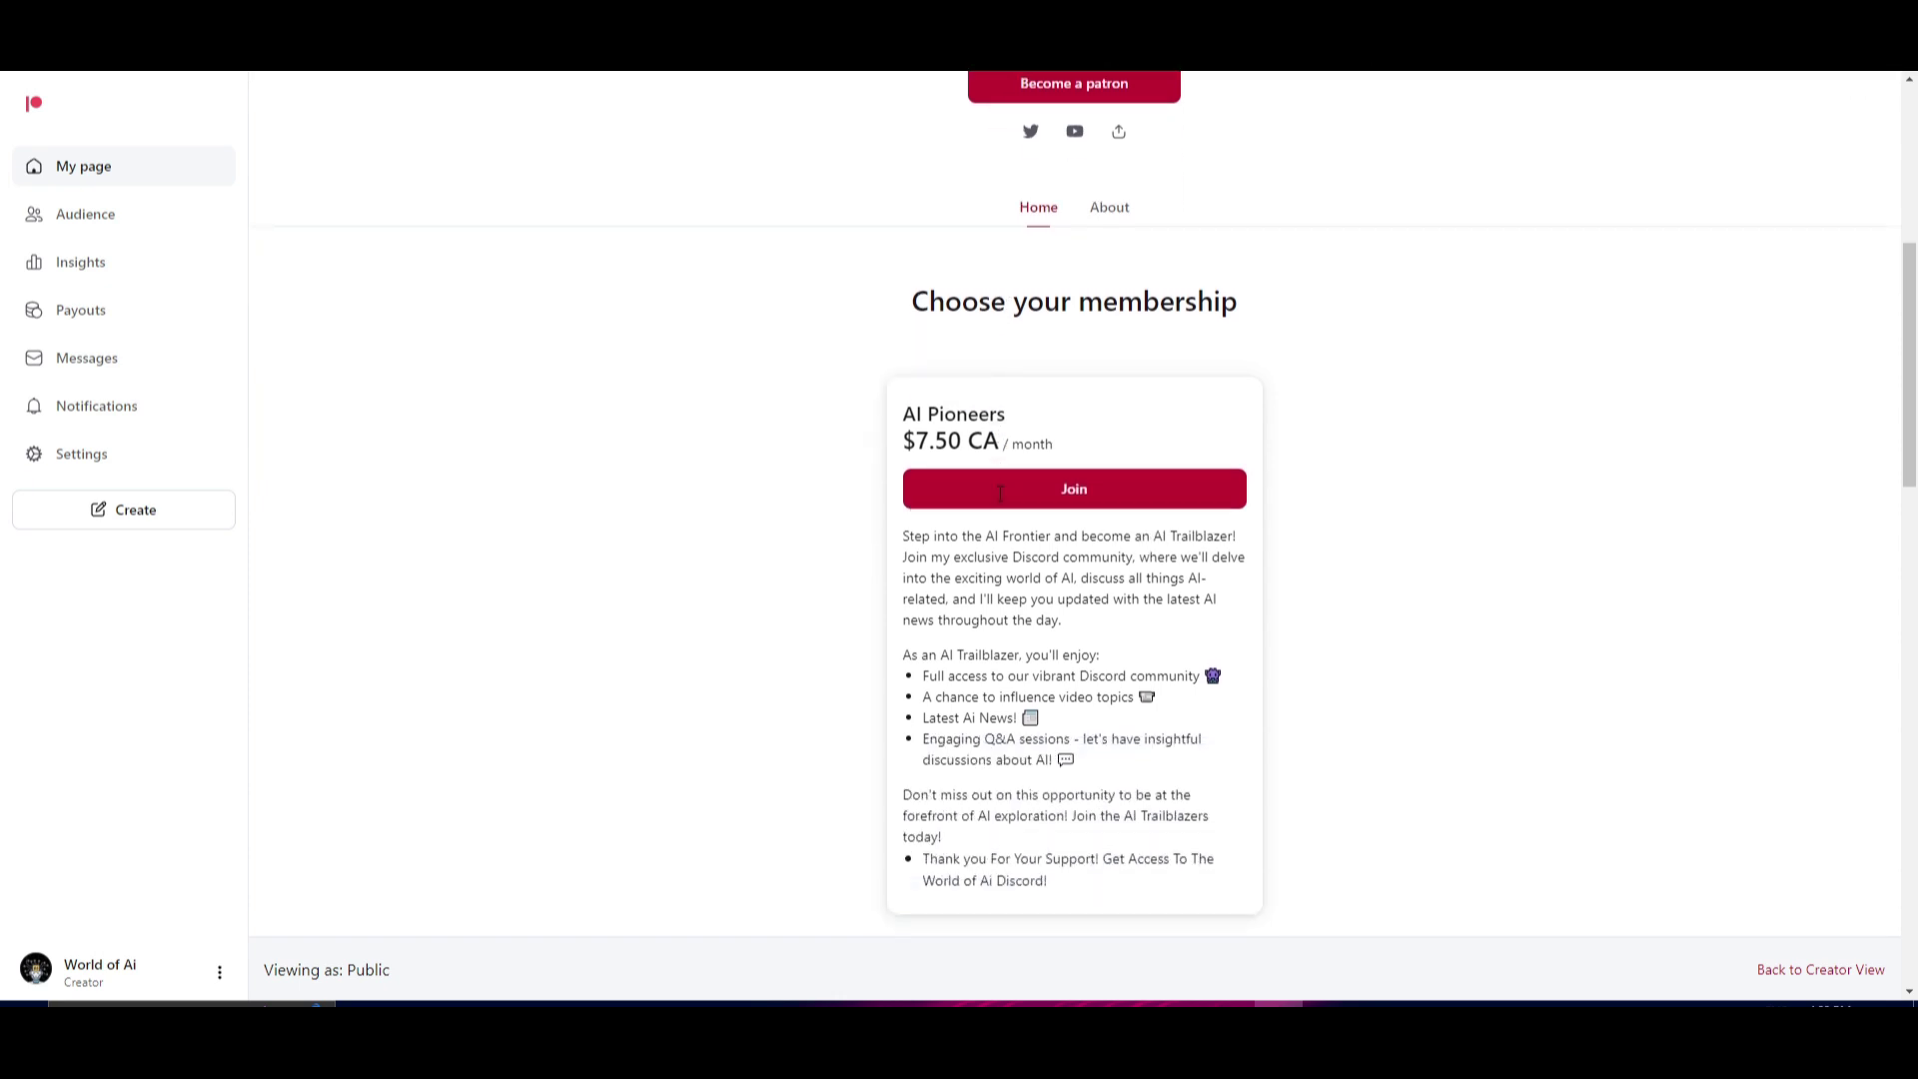
scroll(1142, 528, up, 6)
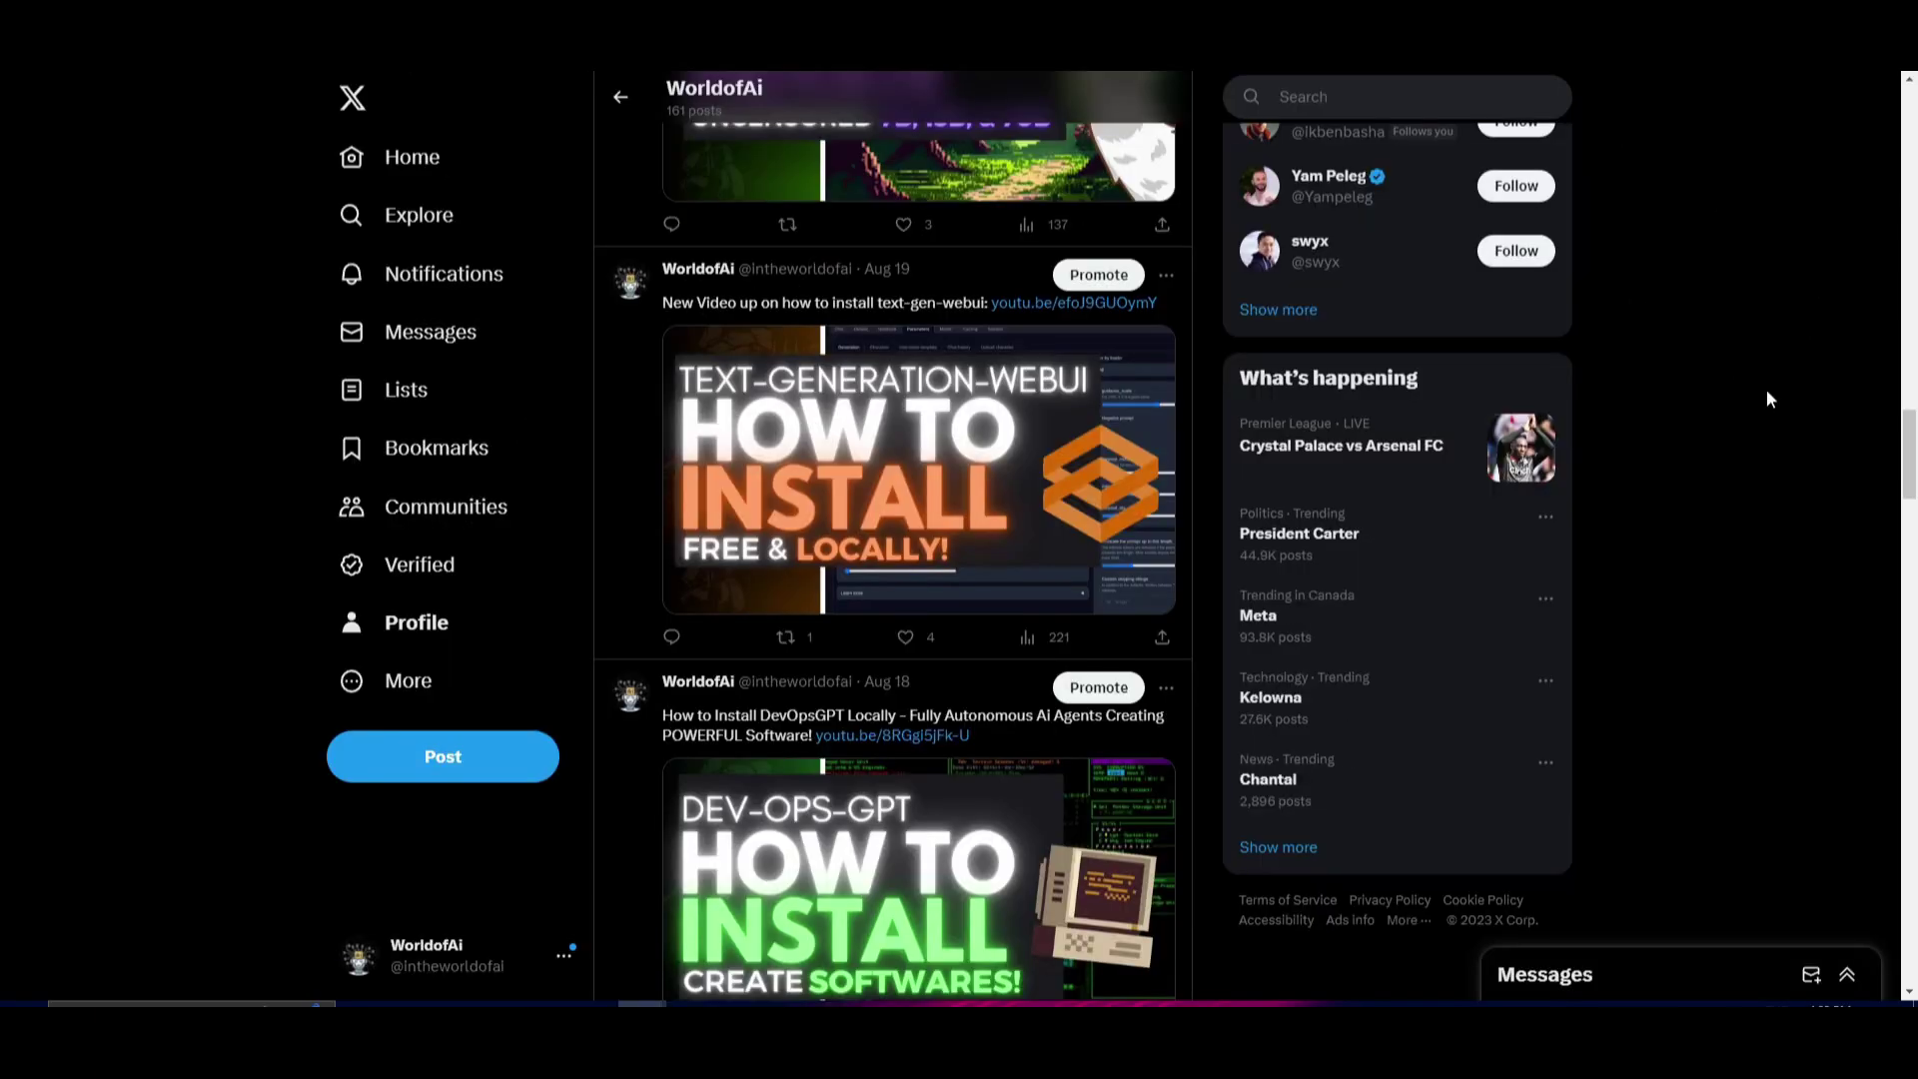
Step: Look through the recent posts on the WorldofAi X profile, going back up to the profile header
scroll(1443, 503, up, 6)
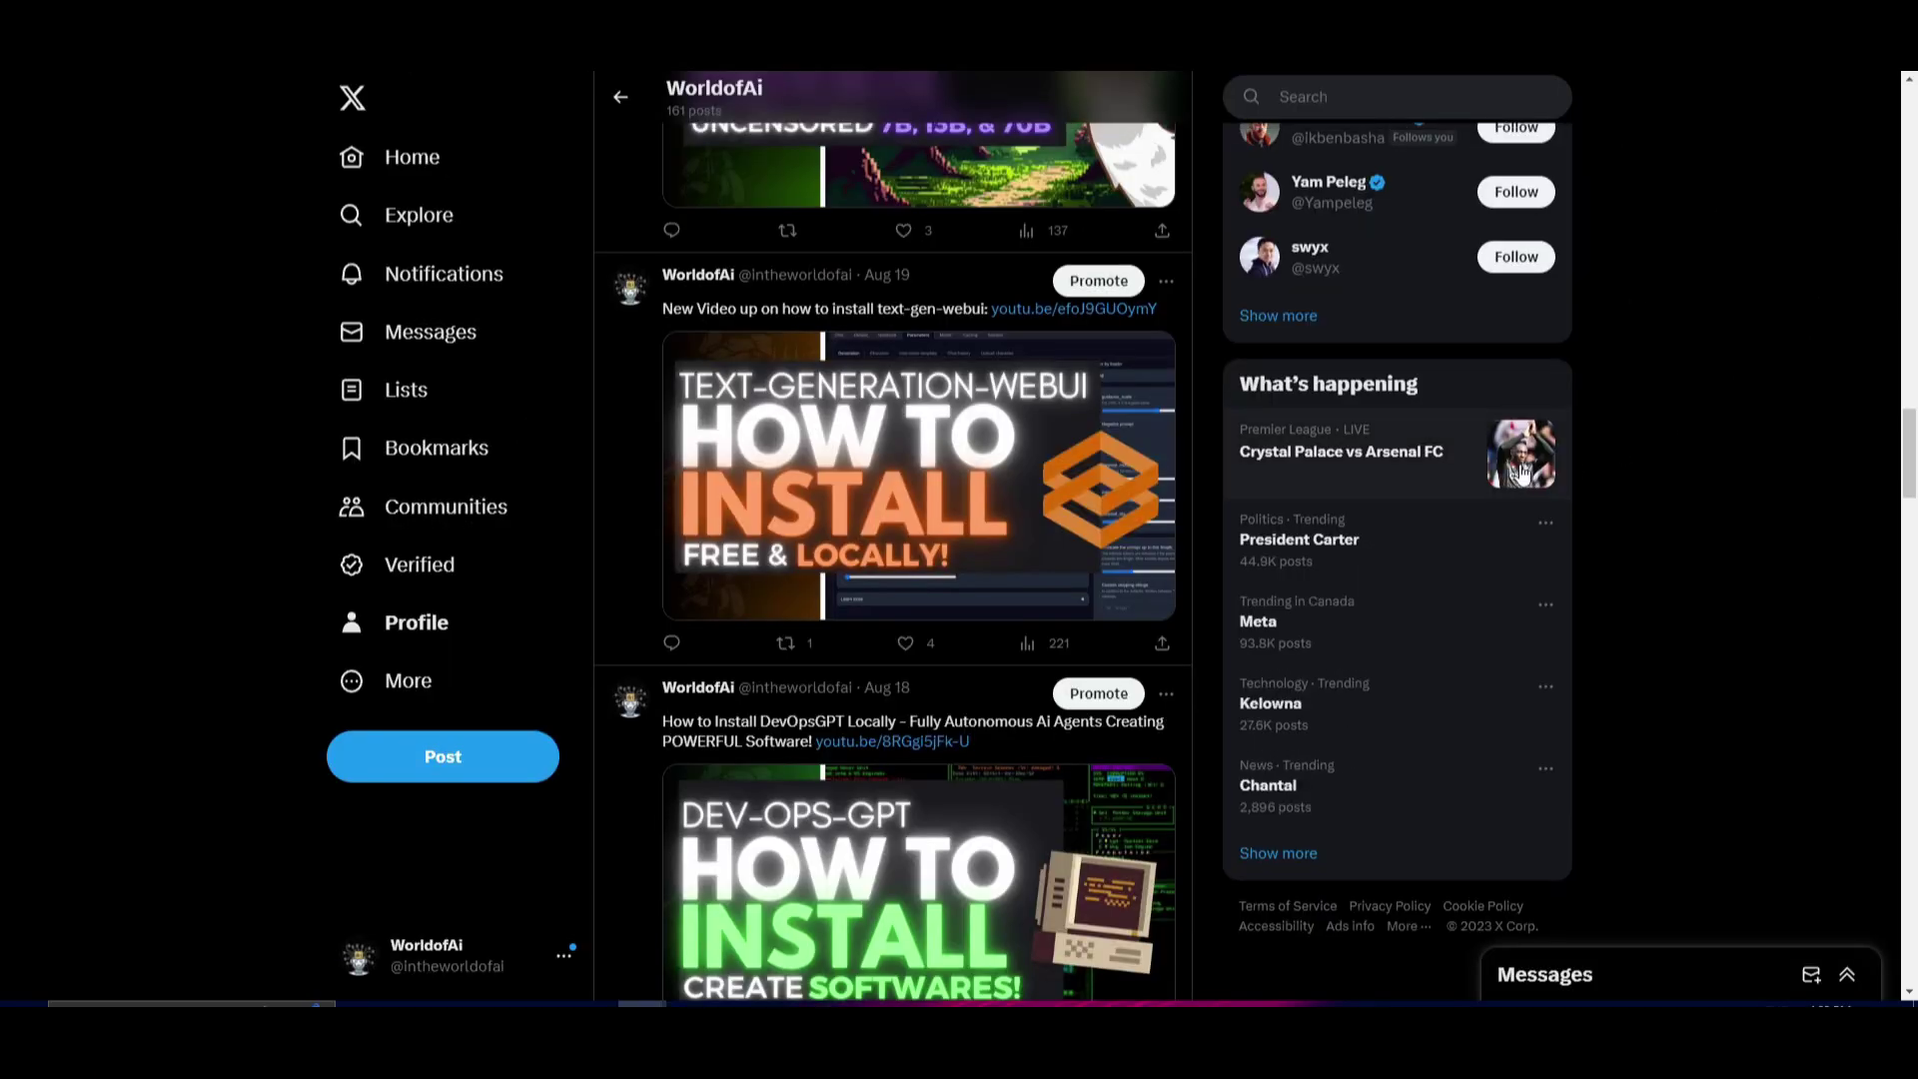
scroll(1444, 503, up, 12)
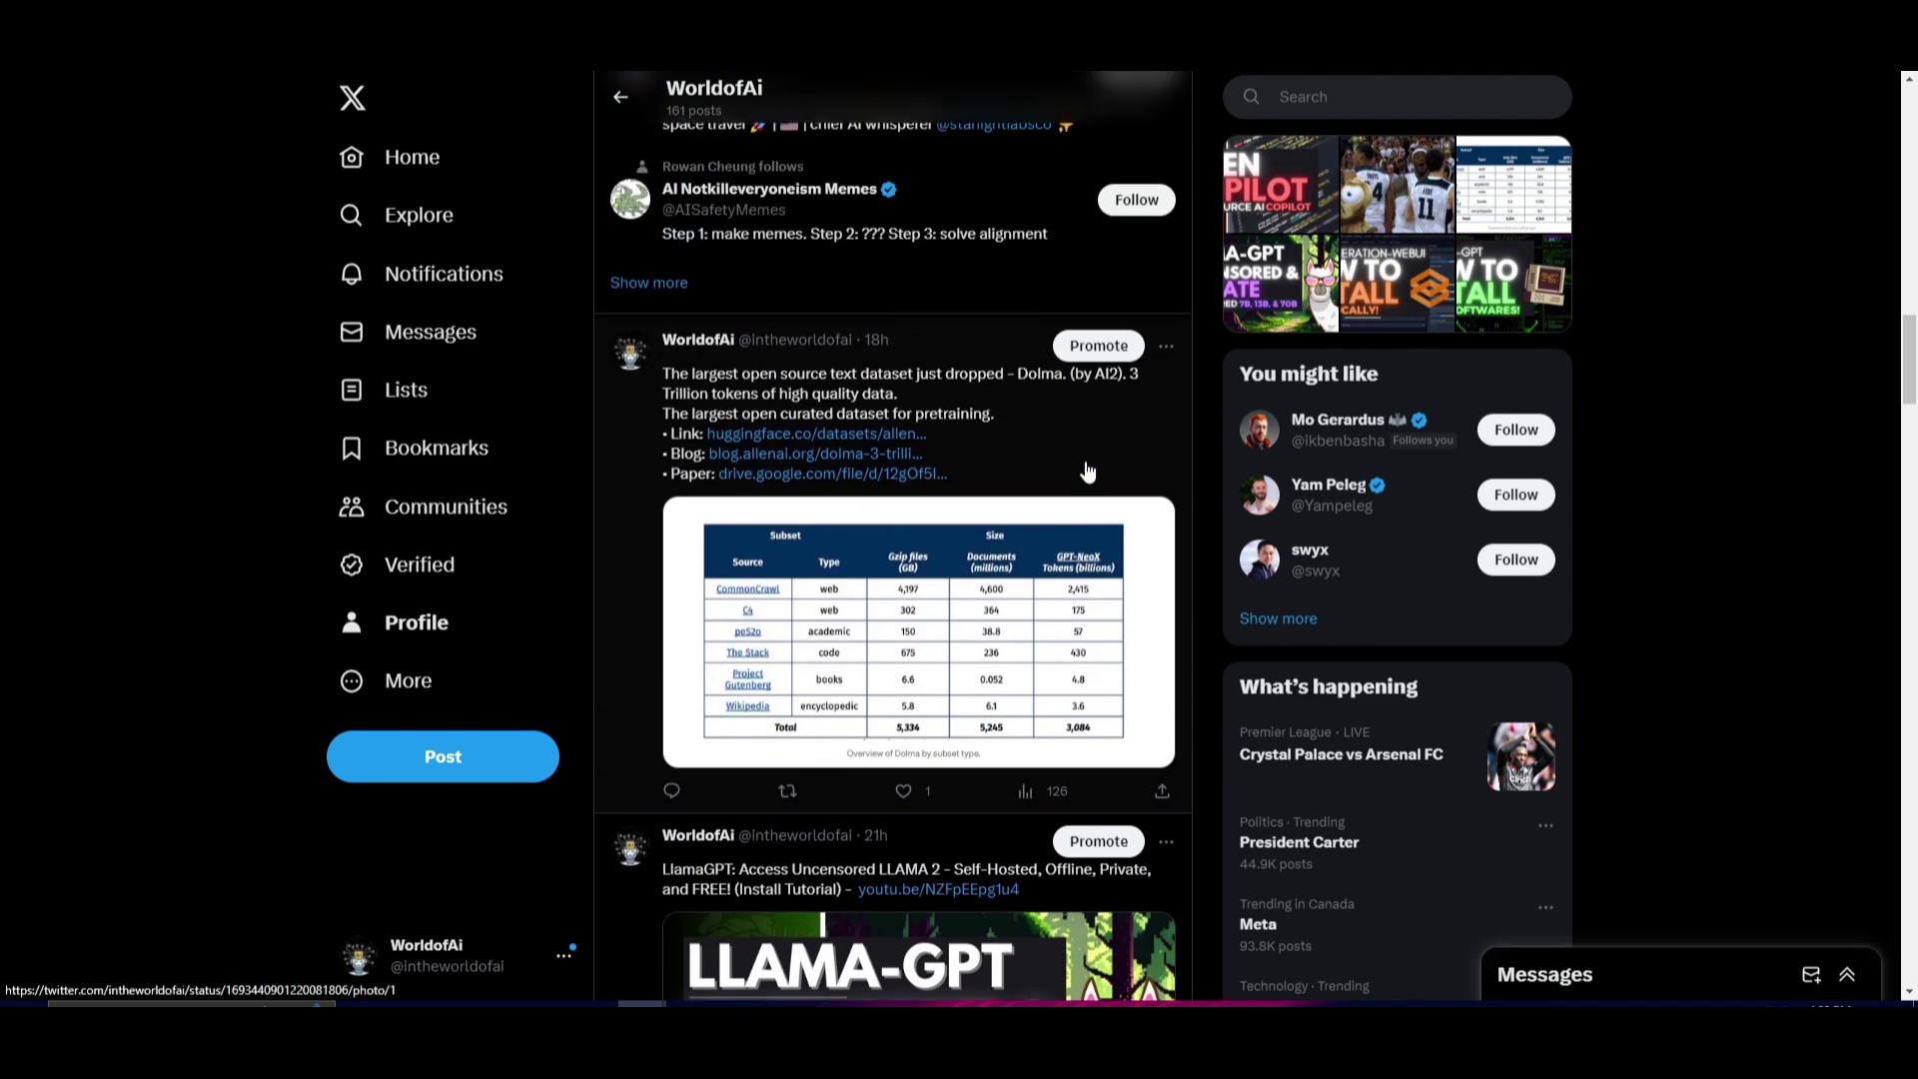
scroll(1088, 472, up, 8)
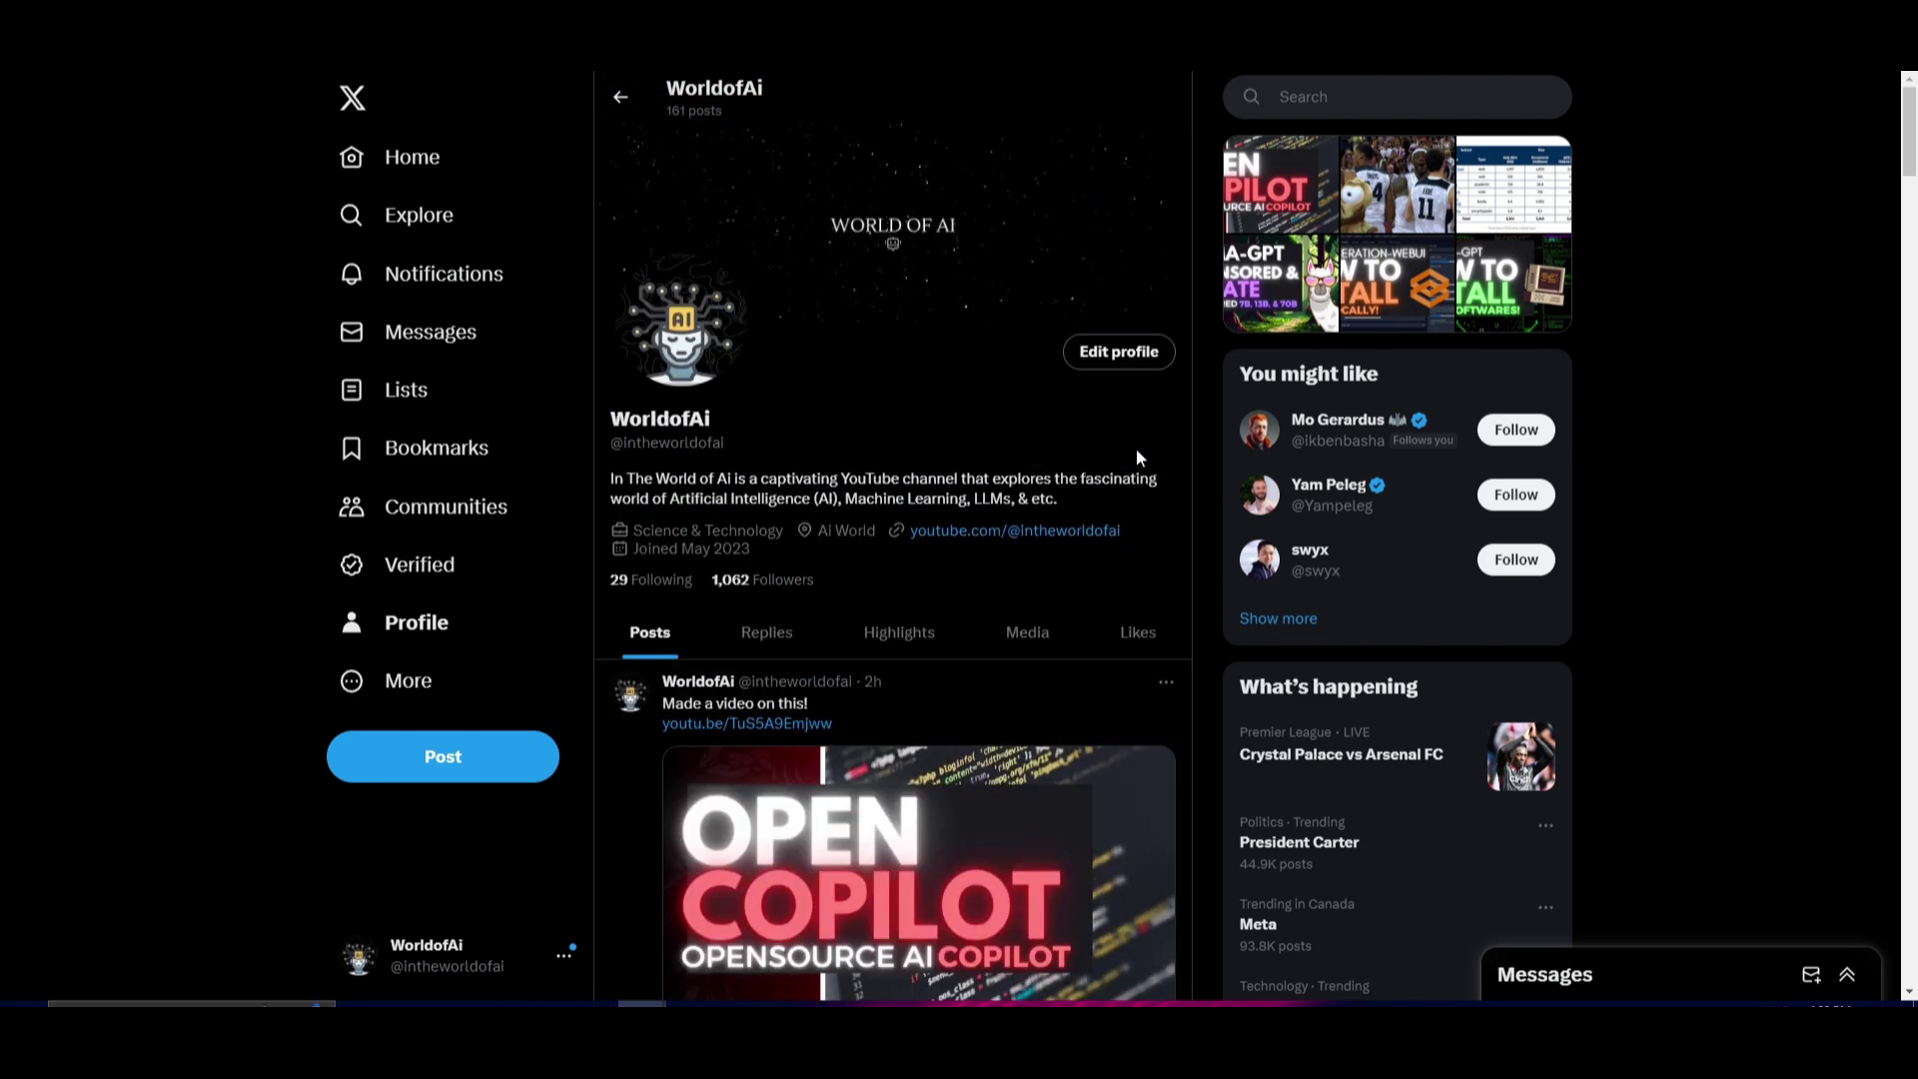
Step: Switch to the WorldofAI YouTube channel and browse its list of uploaded videos, from the latest to older ones
key(ctrl+Tab)
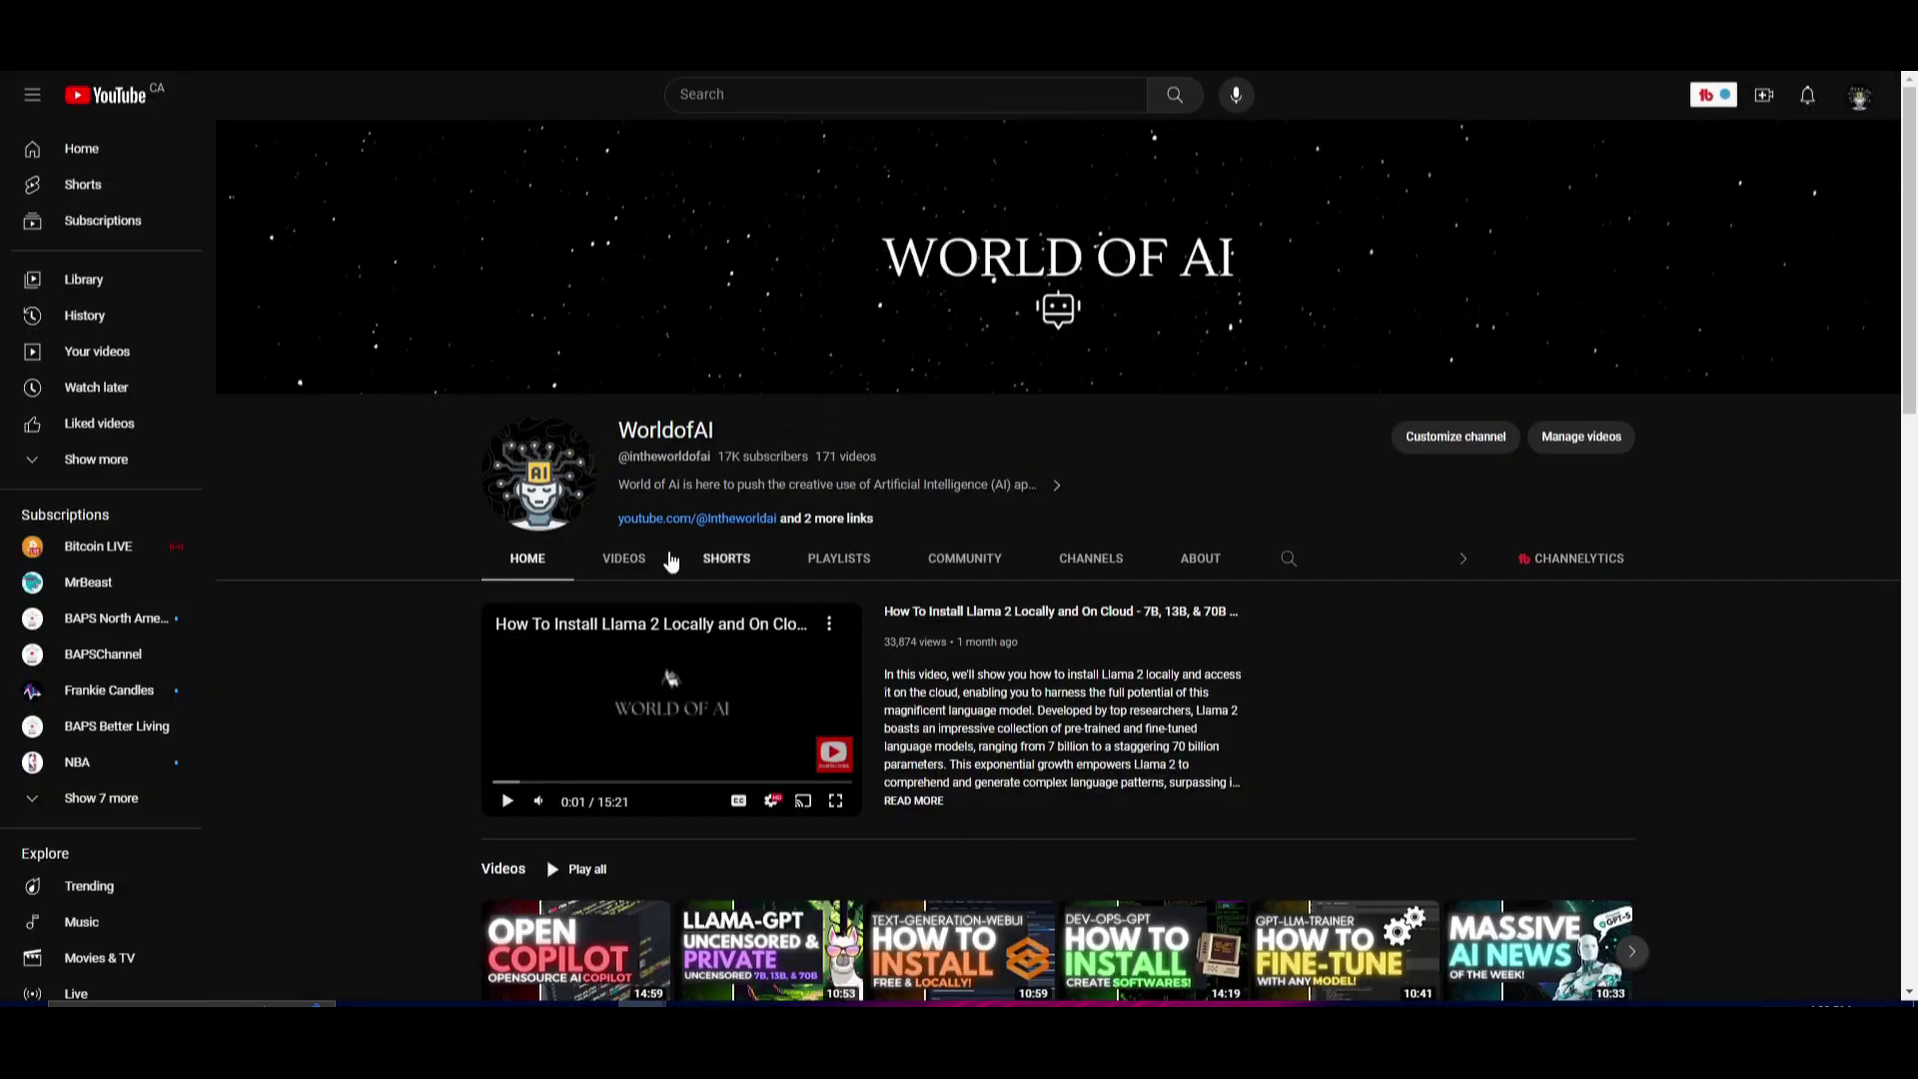
click(625, 559)
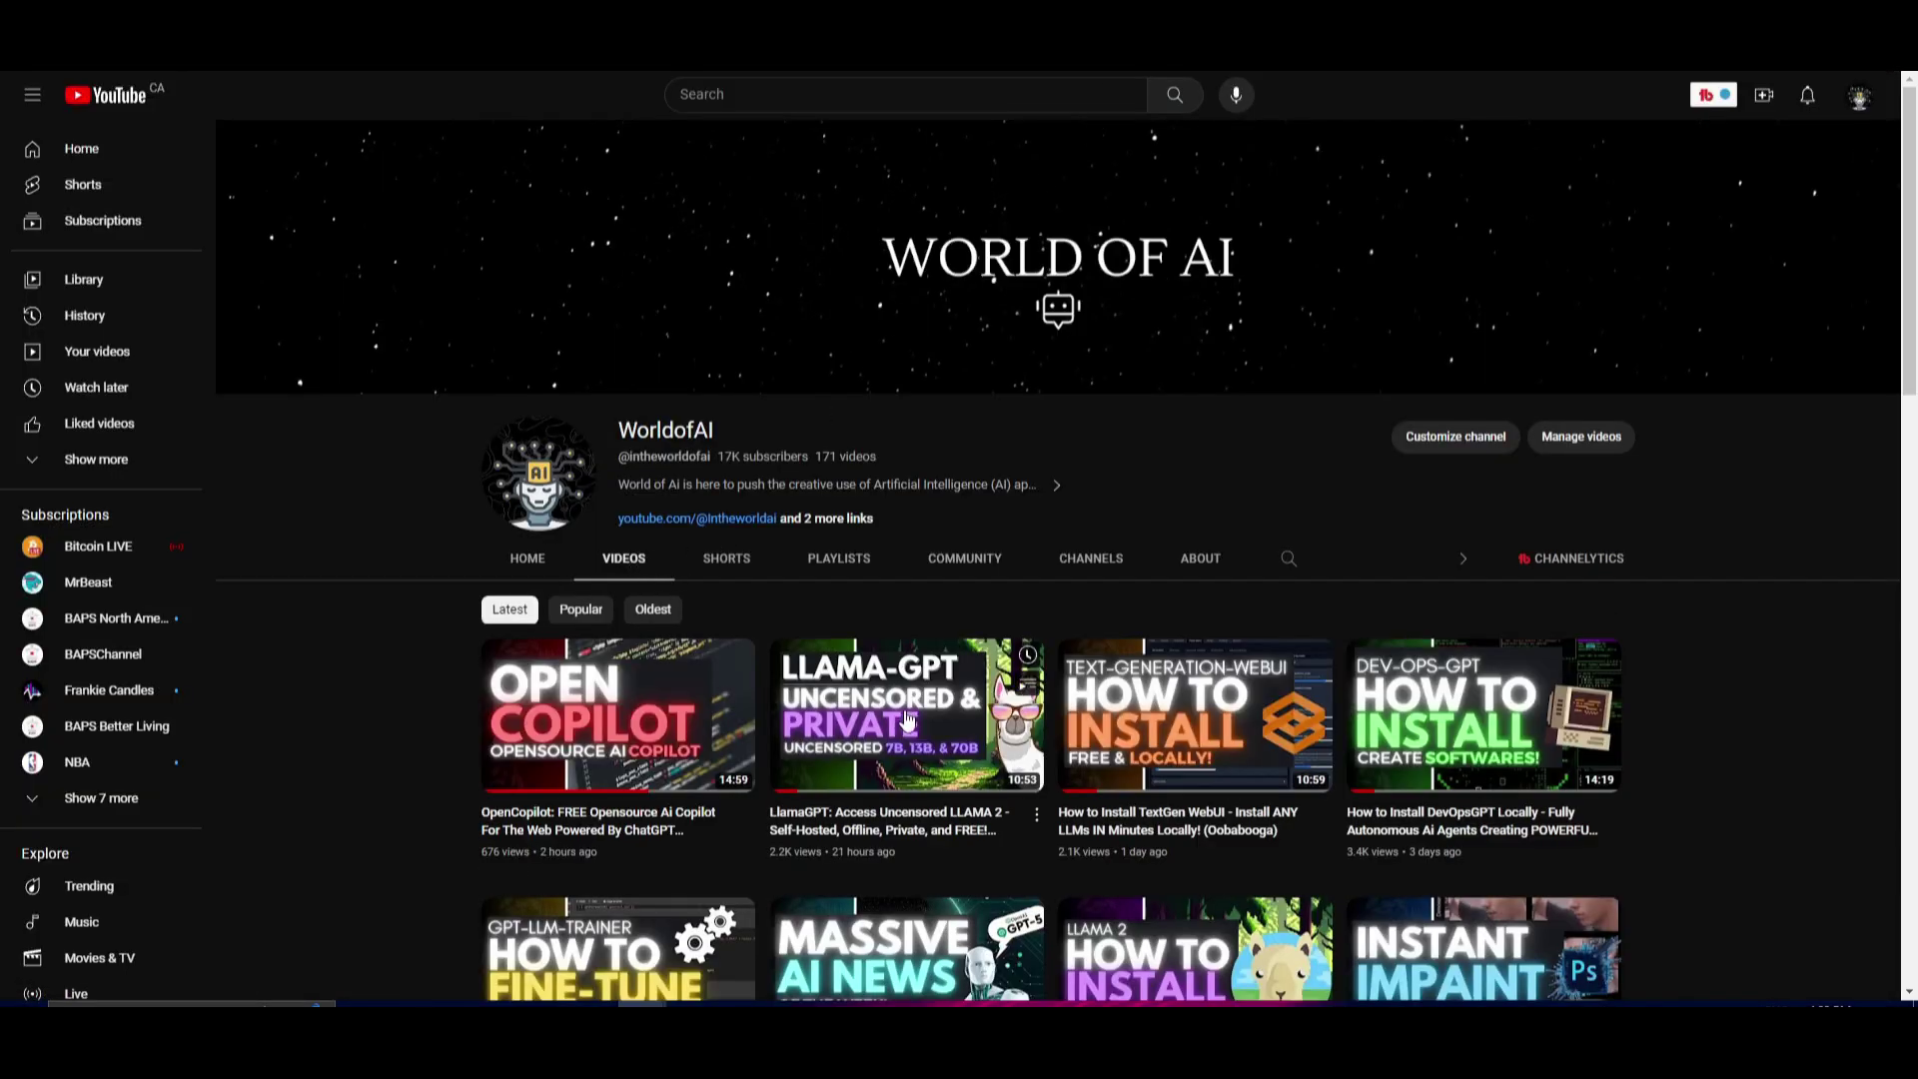
scroll(905, 709, down, 8)
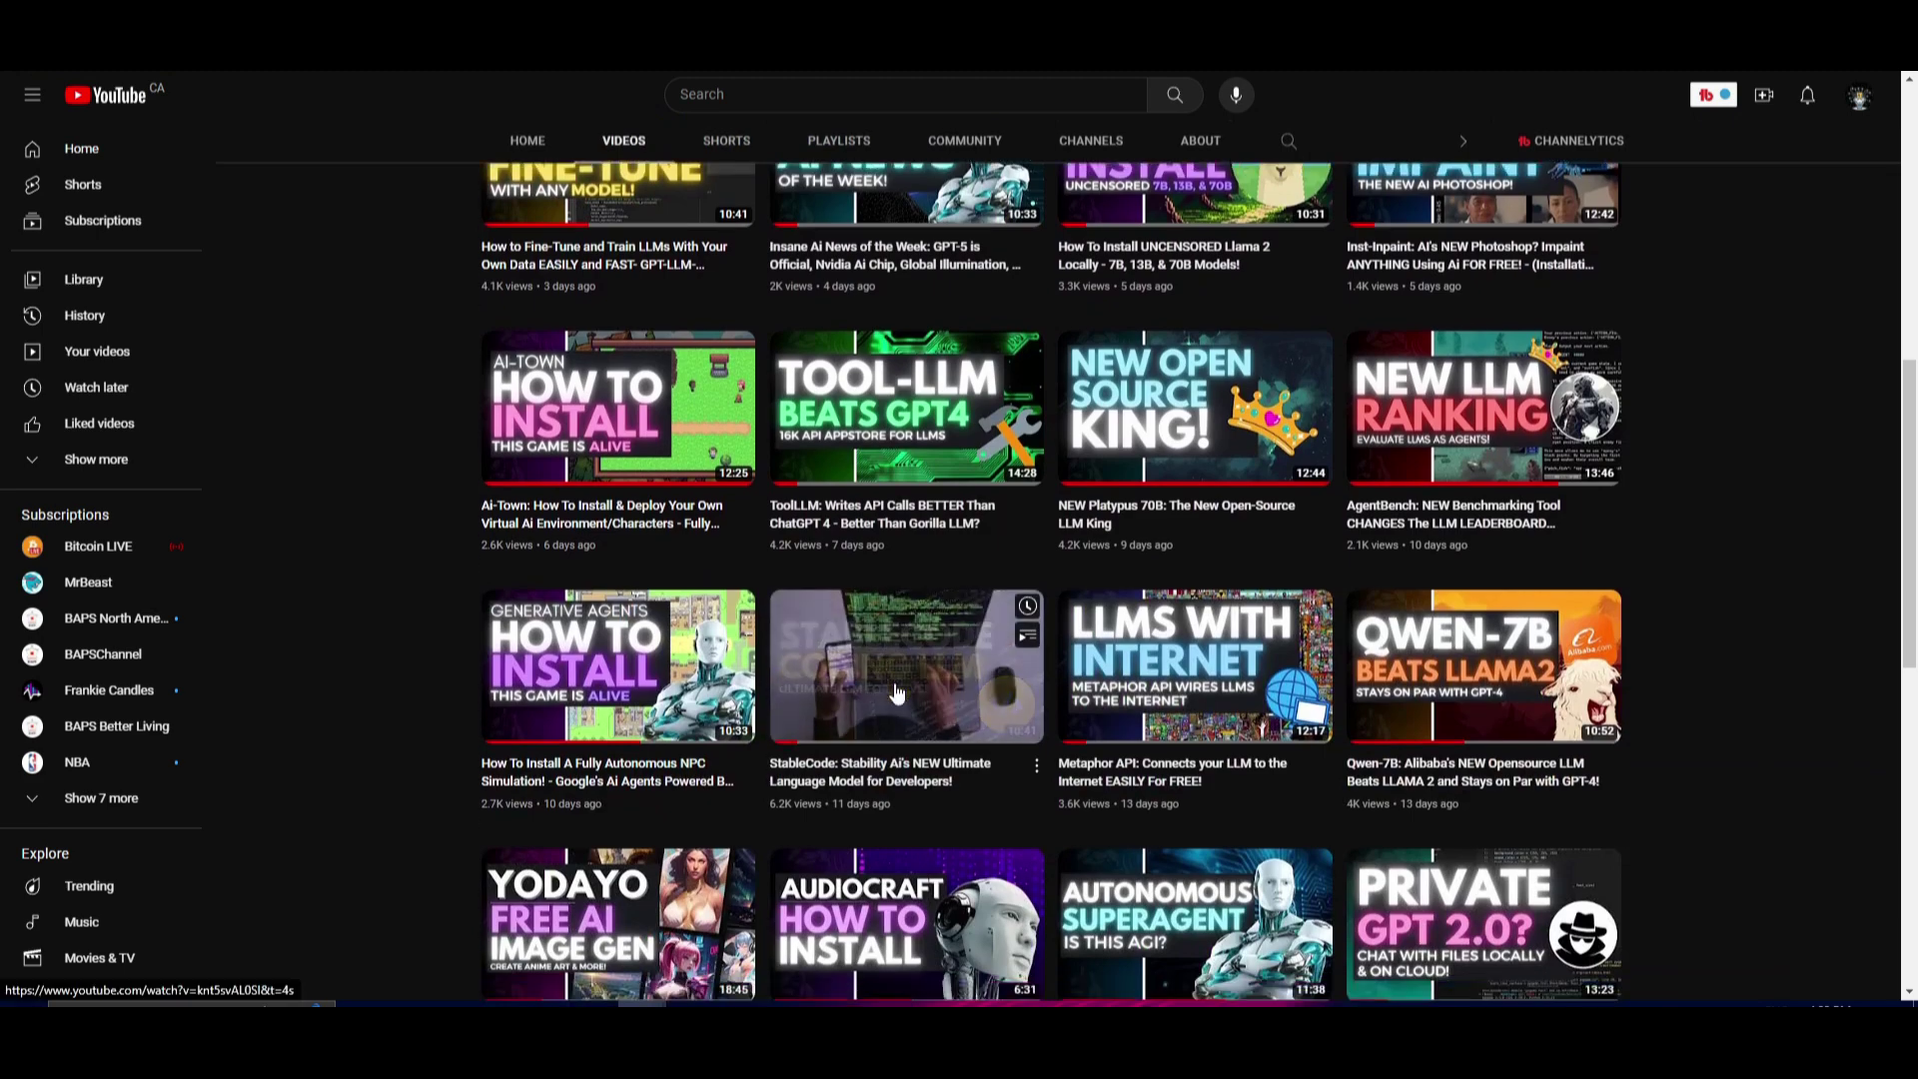
scroll(897, 692, down, 9)
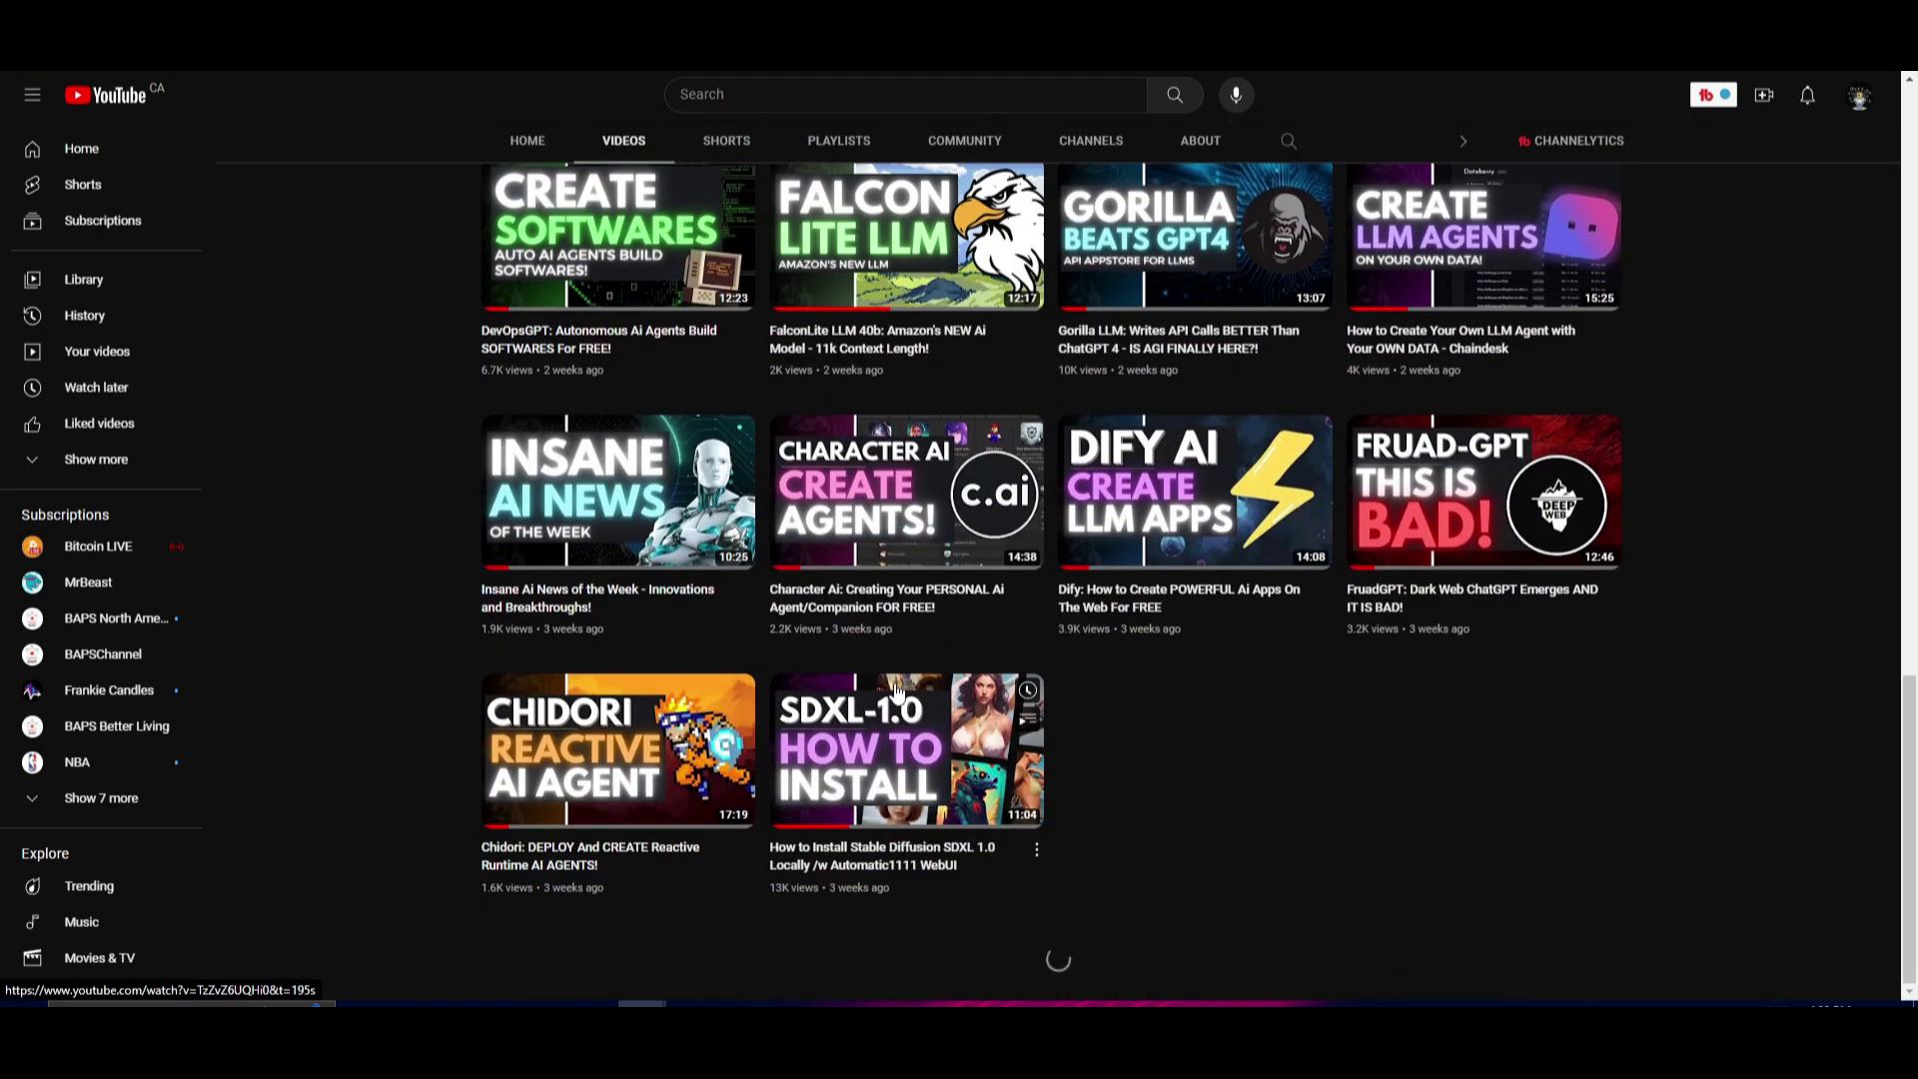
scroll(894, 689, down, 5)
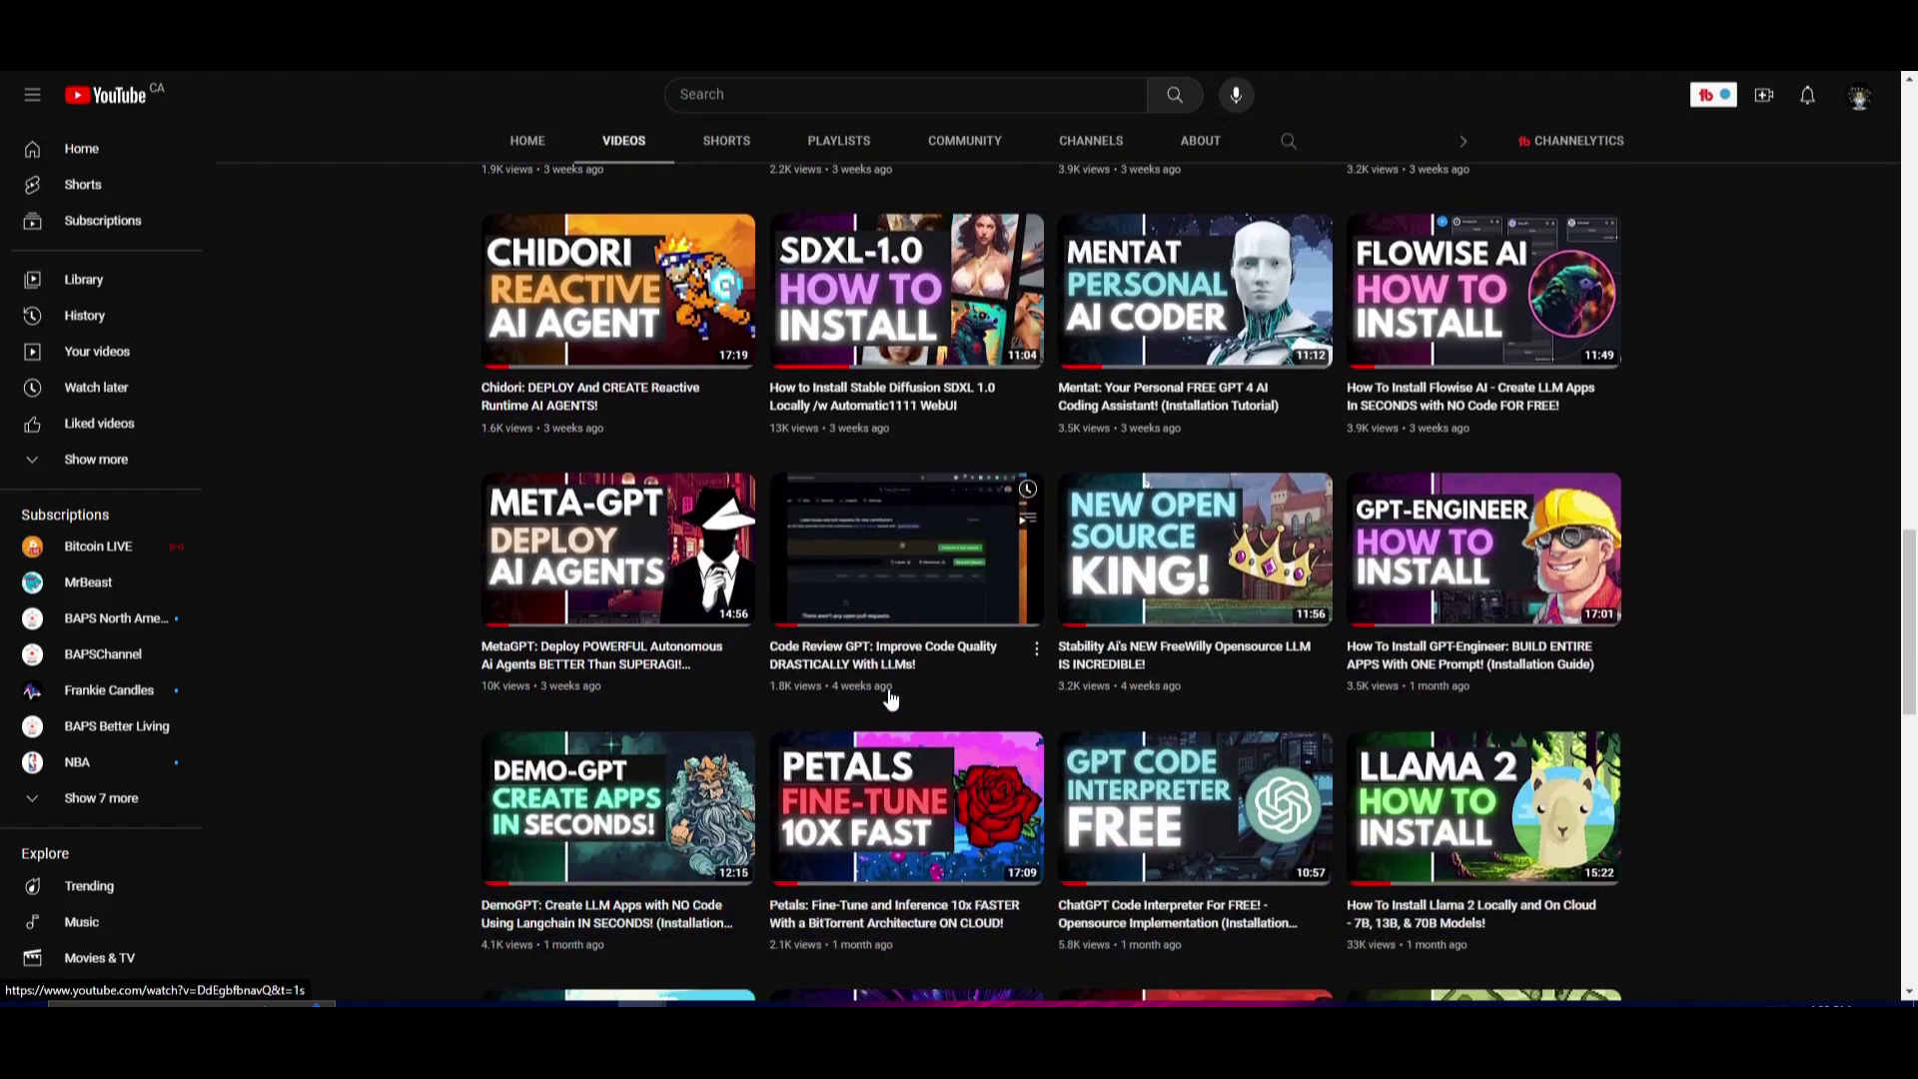
scroll(892, 700, down, 8)
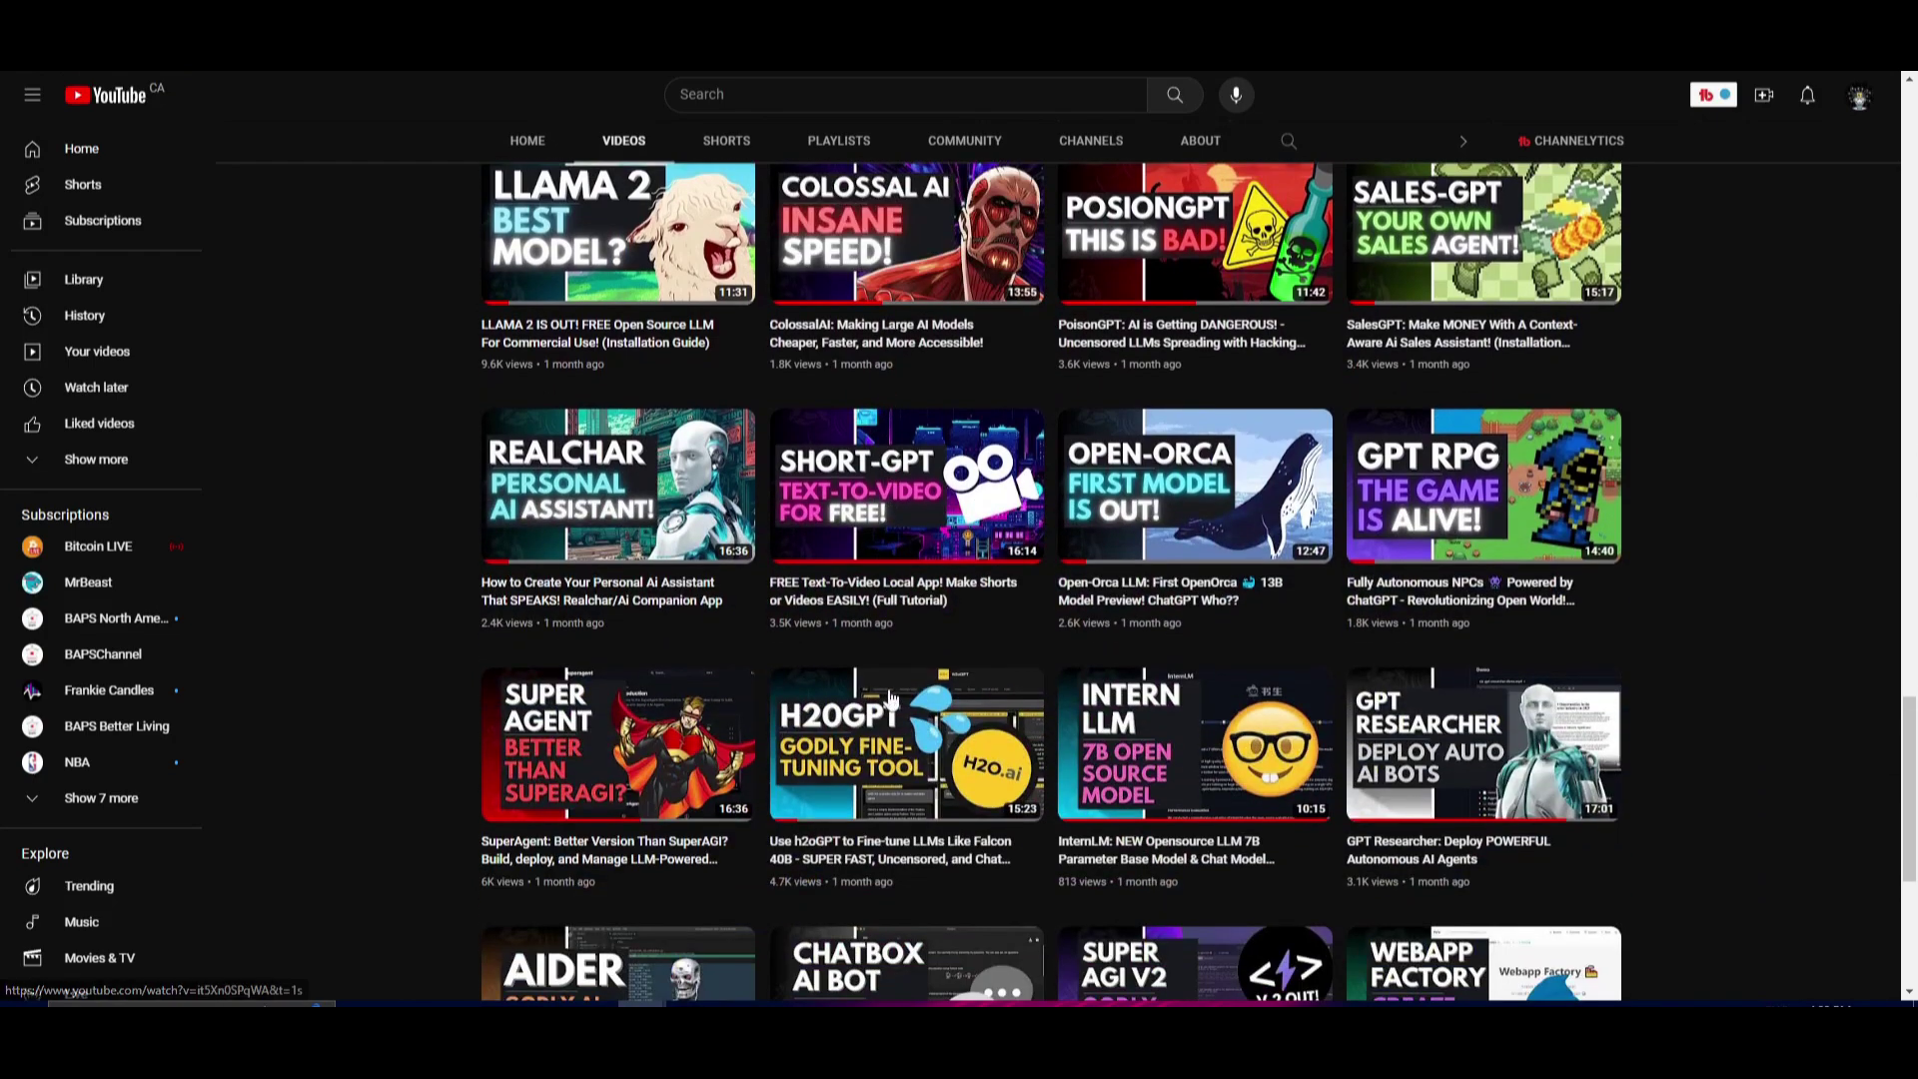
scroll(892, 699, down, 5)
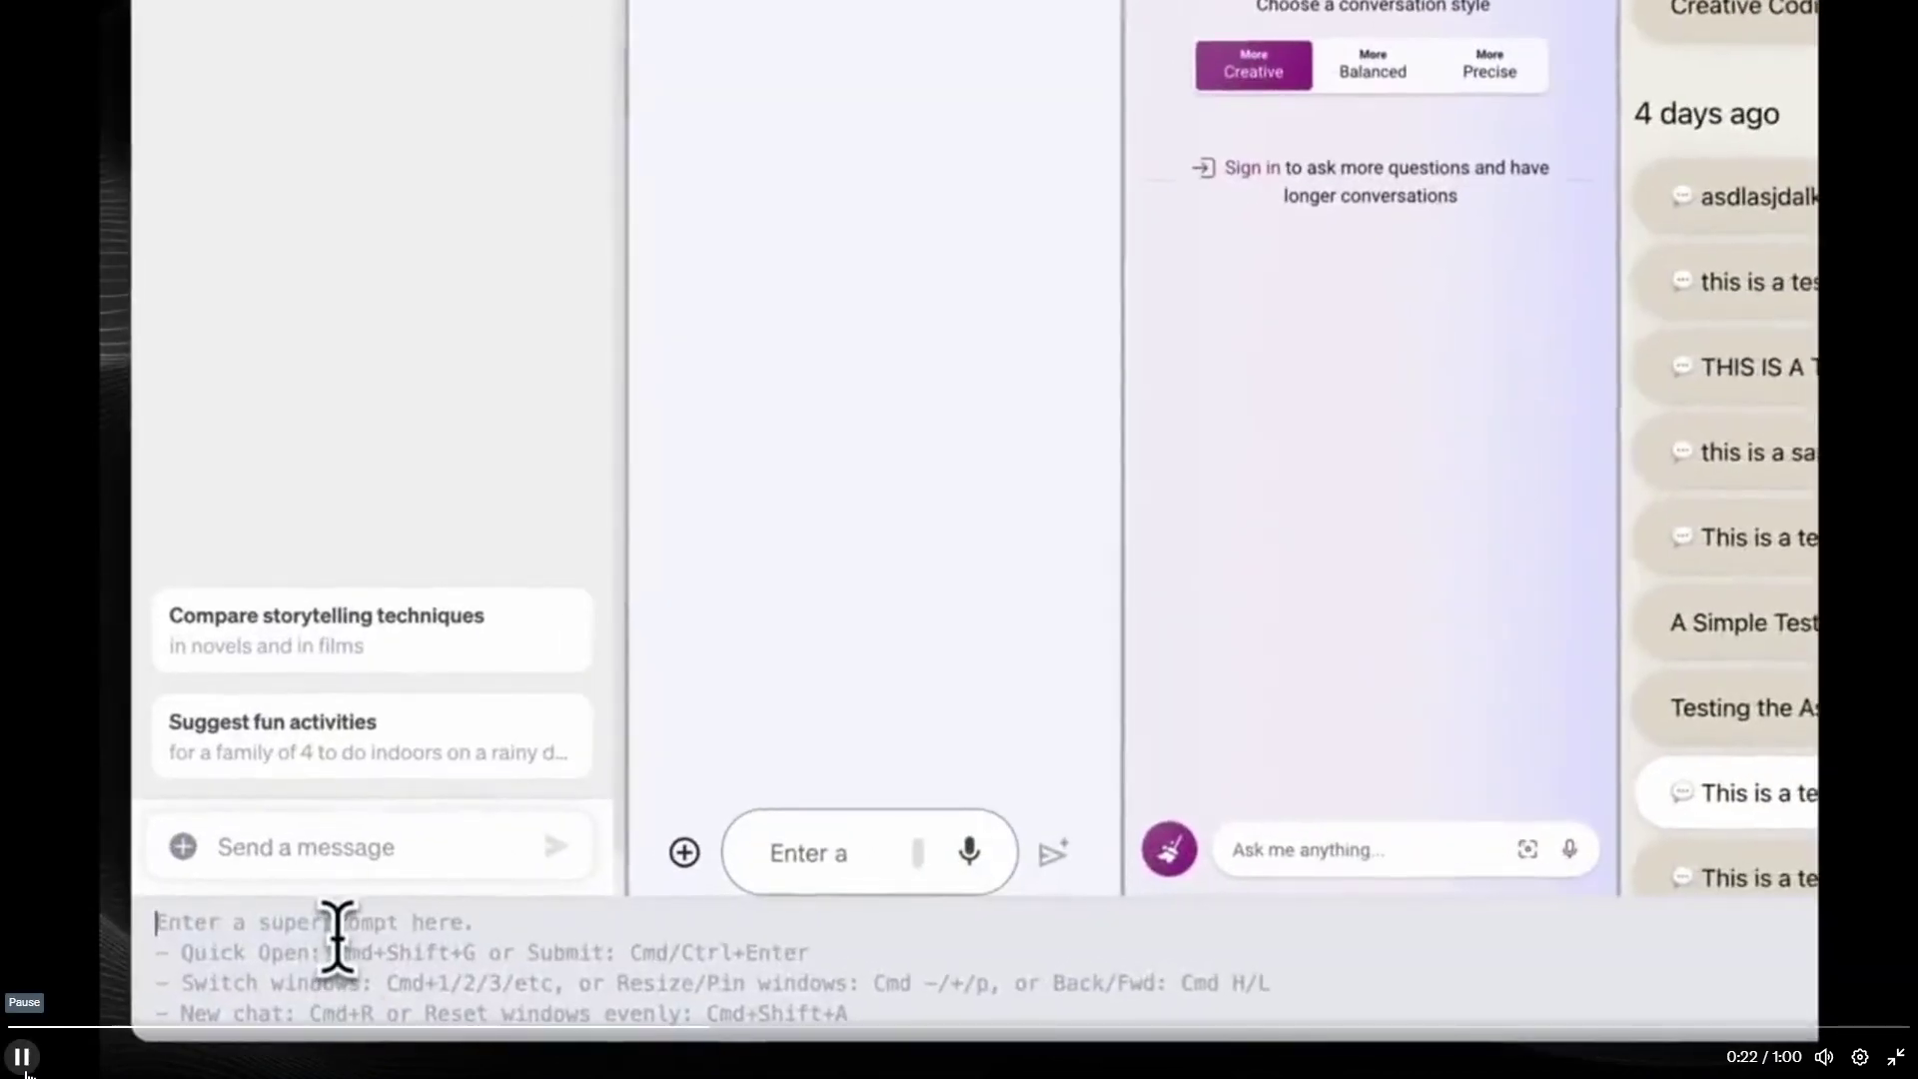
Step: Play the GodMode demo video in short stretches, pausing to examine how one superprompt reaches all chat panes
click(24, 1061)
click(24, 1061)
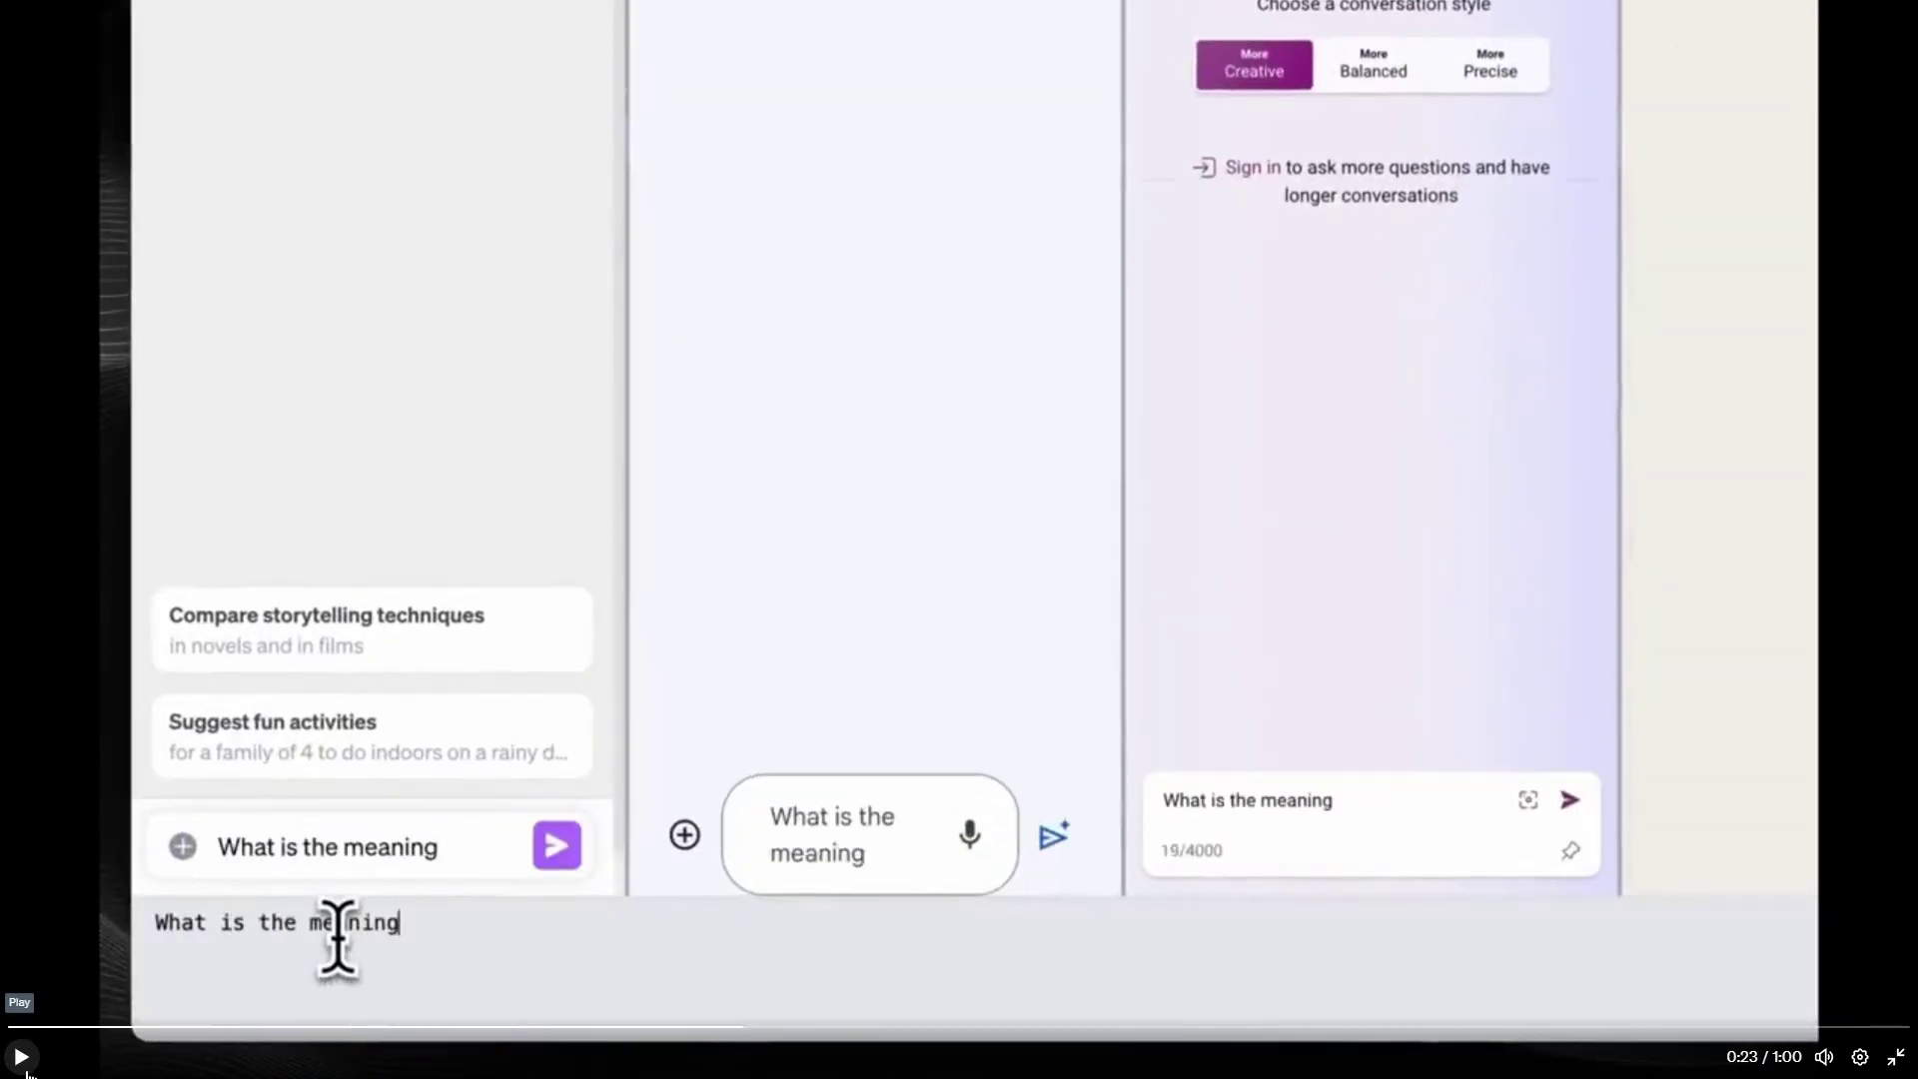
click(24, 1061)
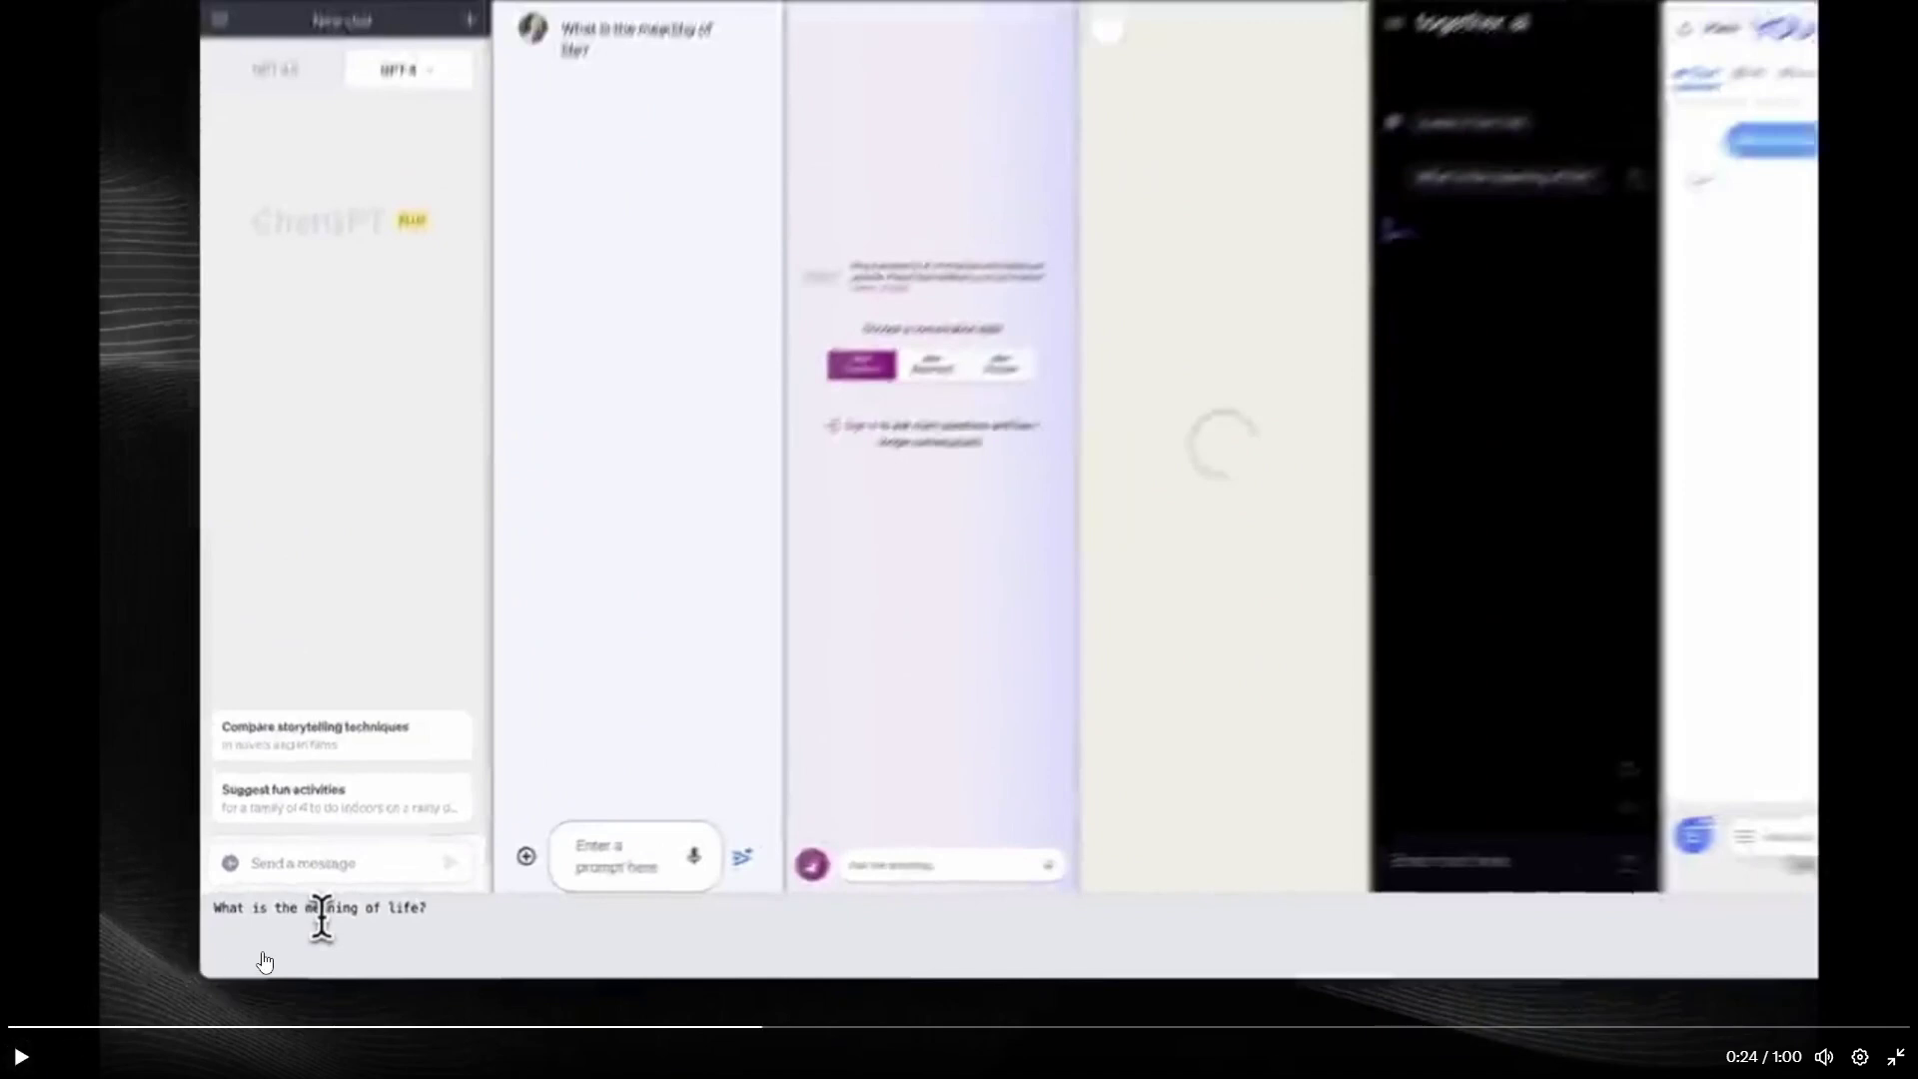
click(24, 1061)
click(24, 1061)
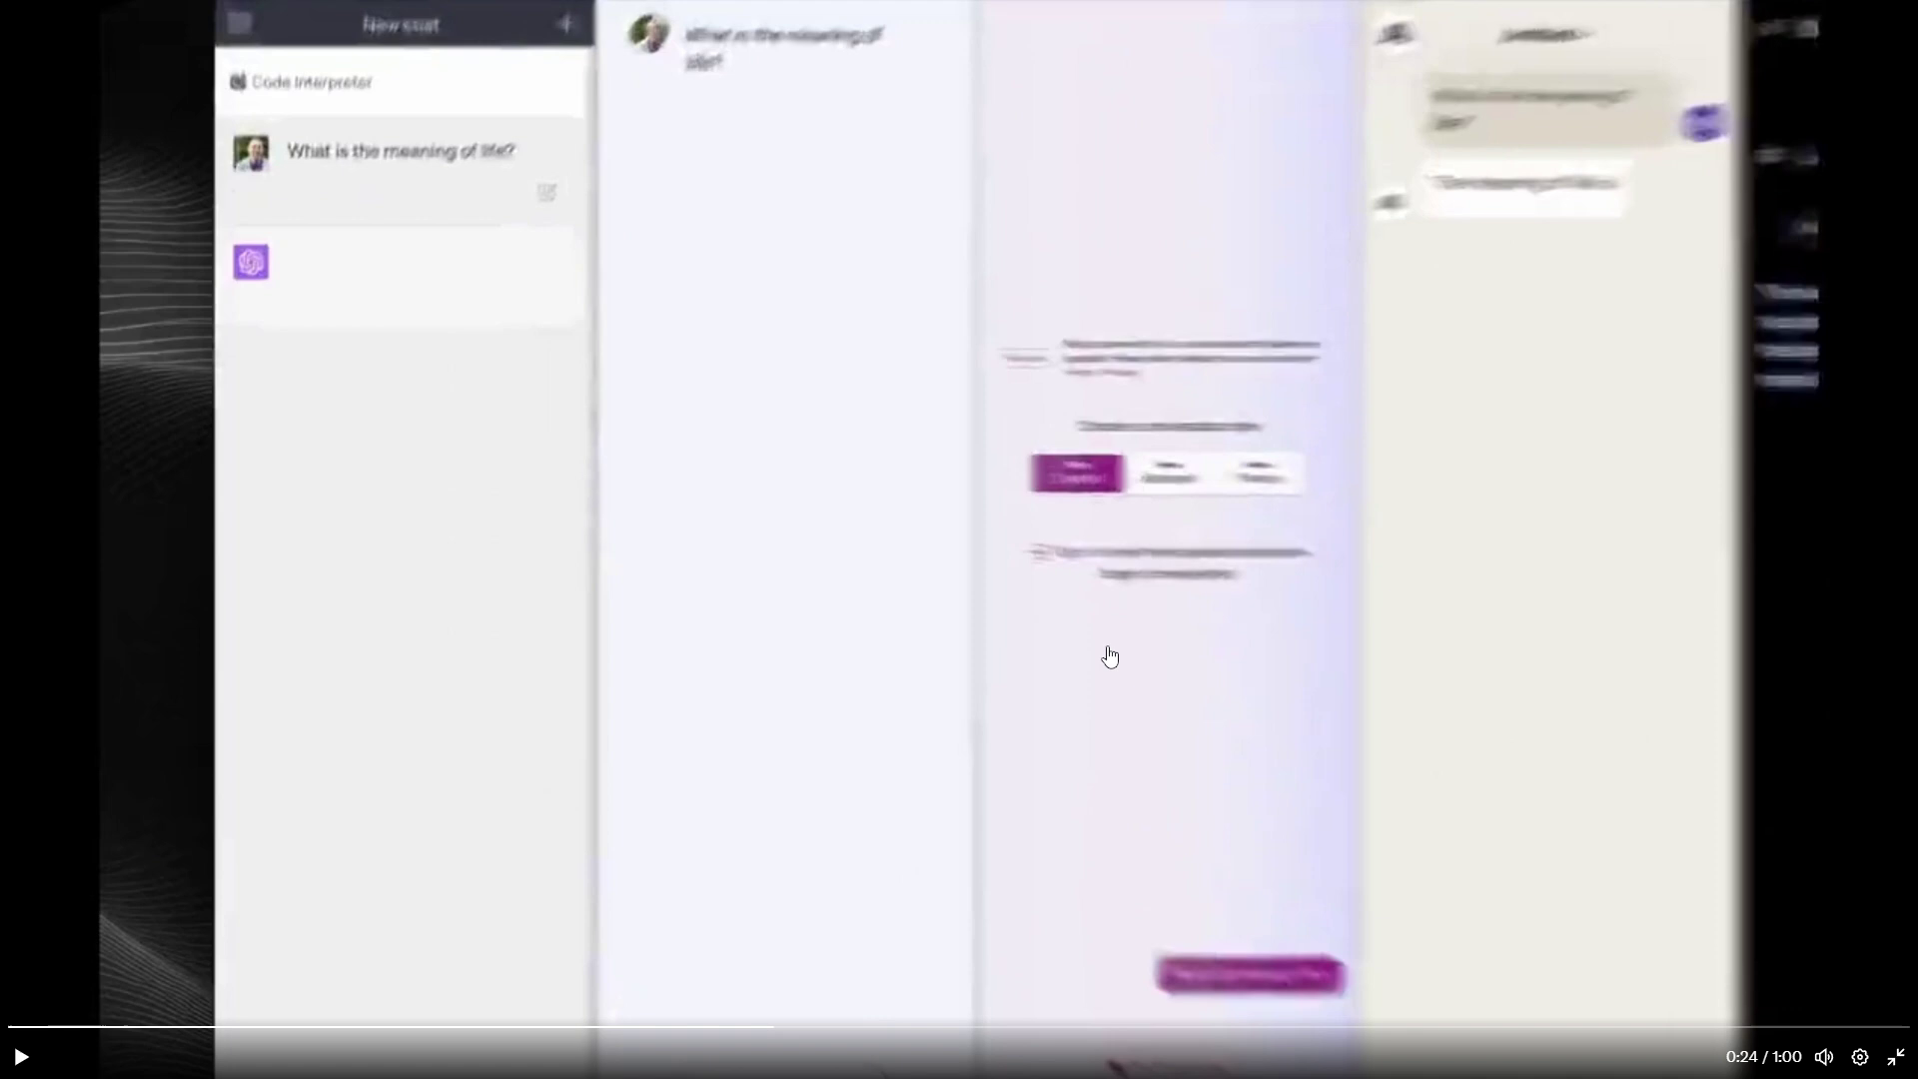
Step: Play and pause the GodMode demo video to examine how the chat panes answer "What is the meaning of life?"
click(21, 1057)
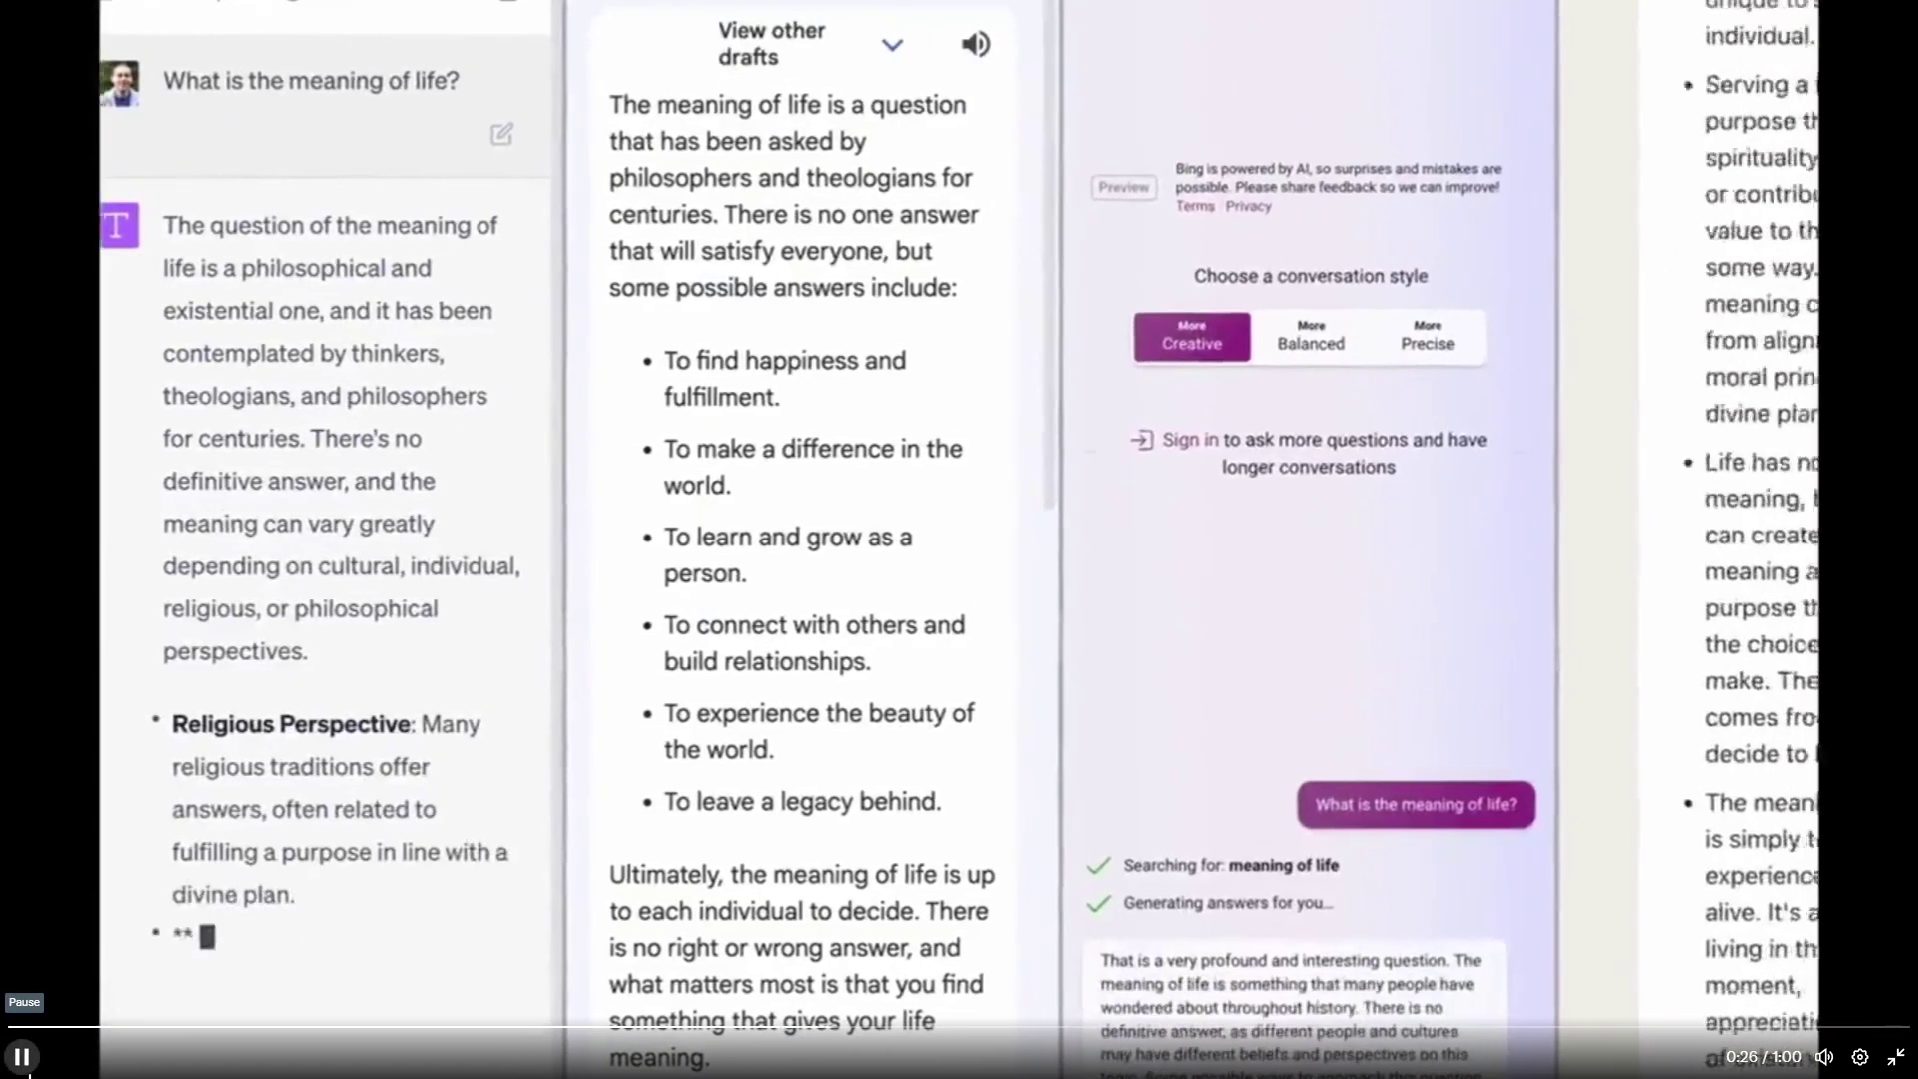
click(341, 463)
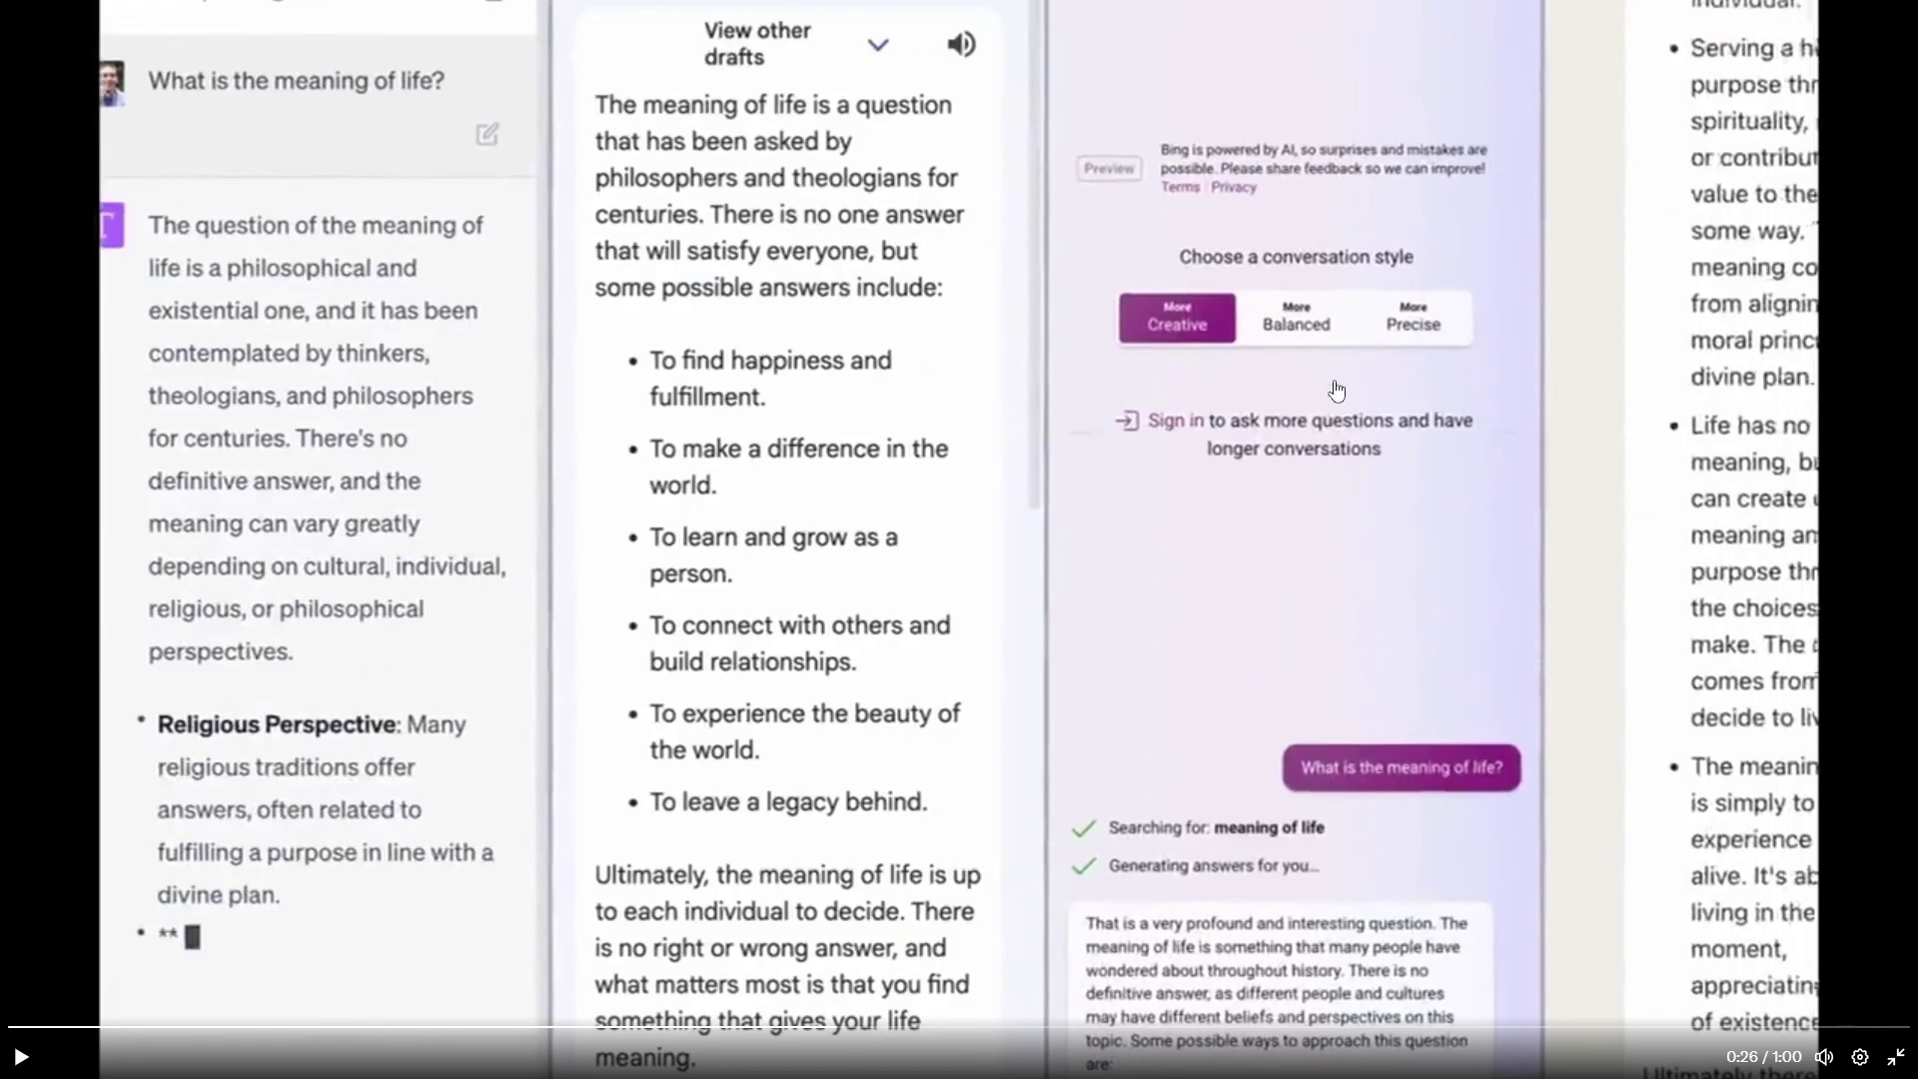
click(801, 441)
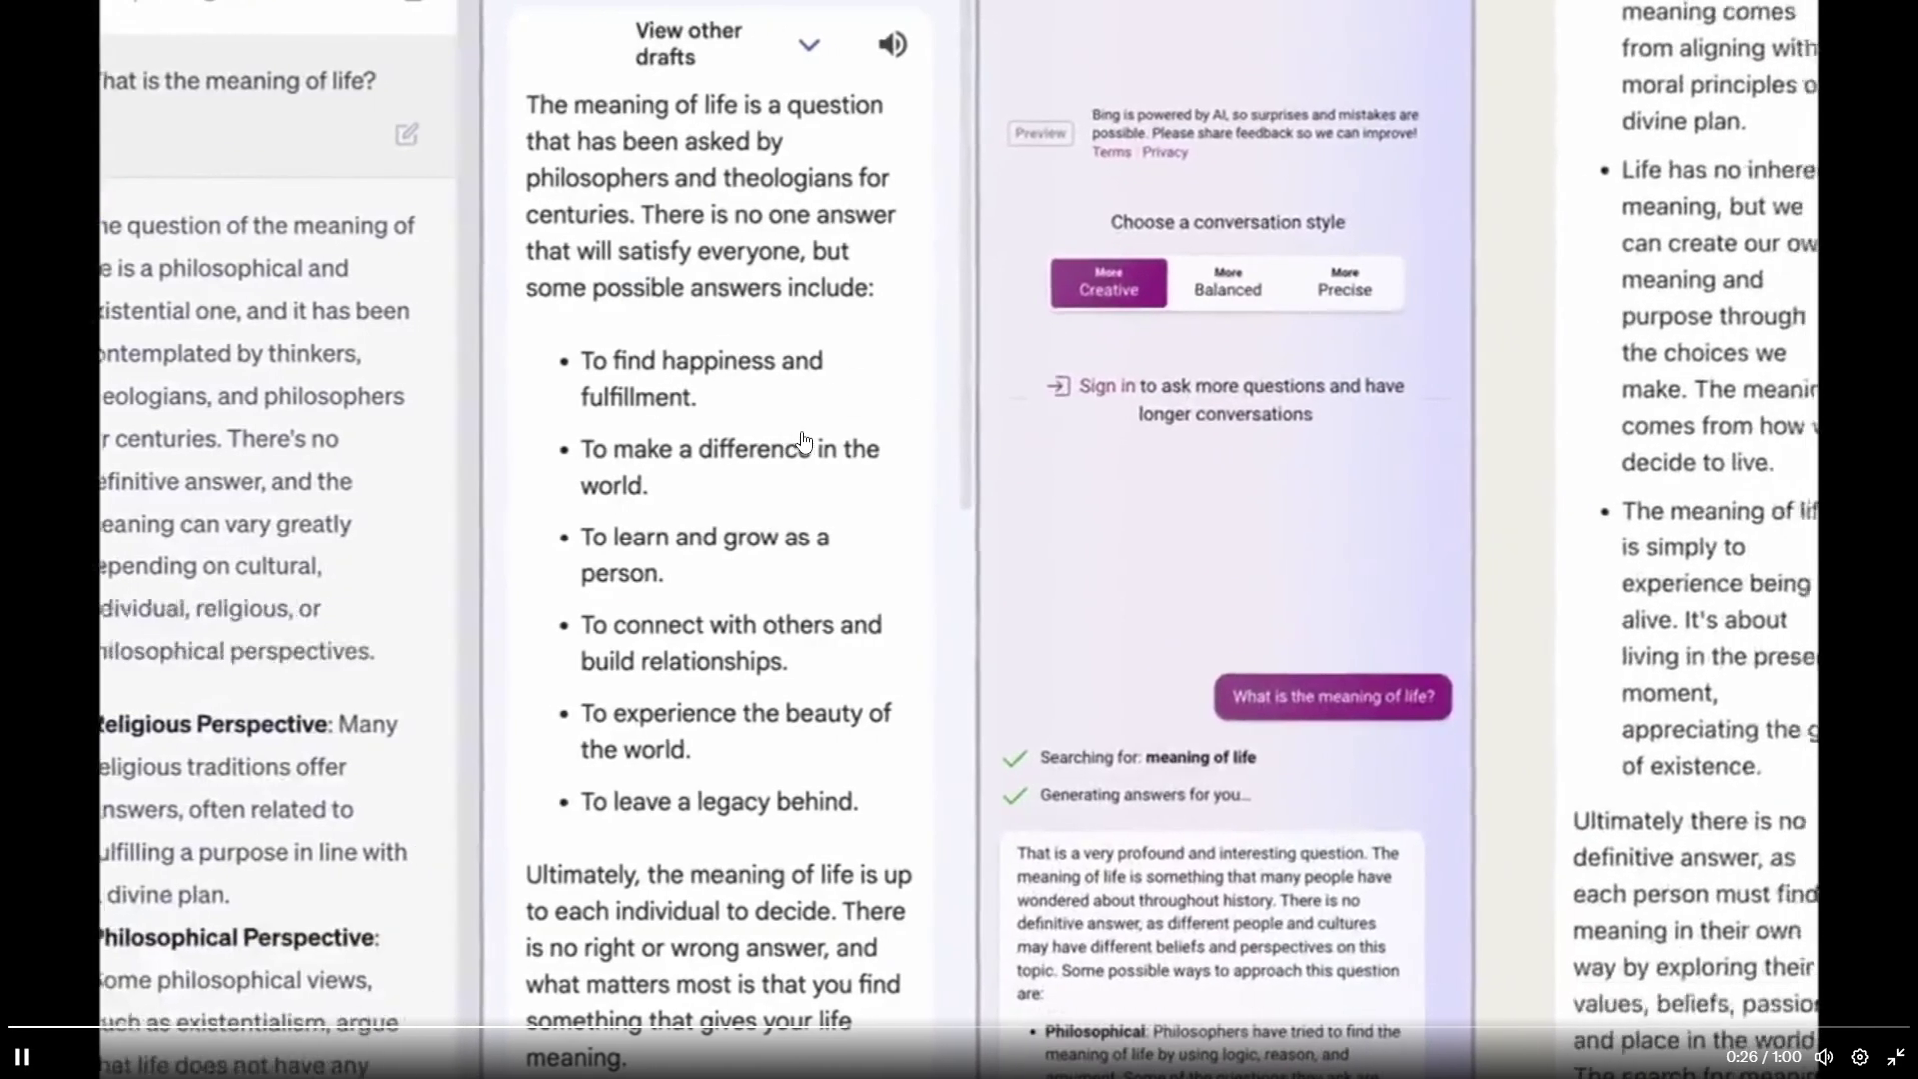
click(892, 469)
click(1435, 572)
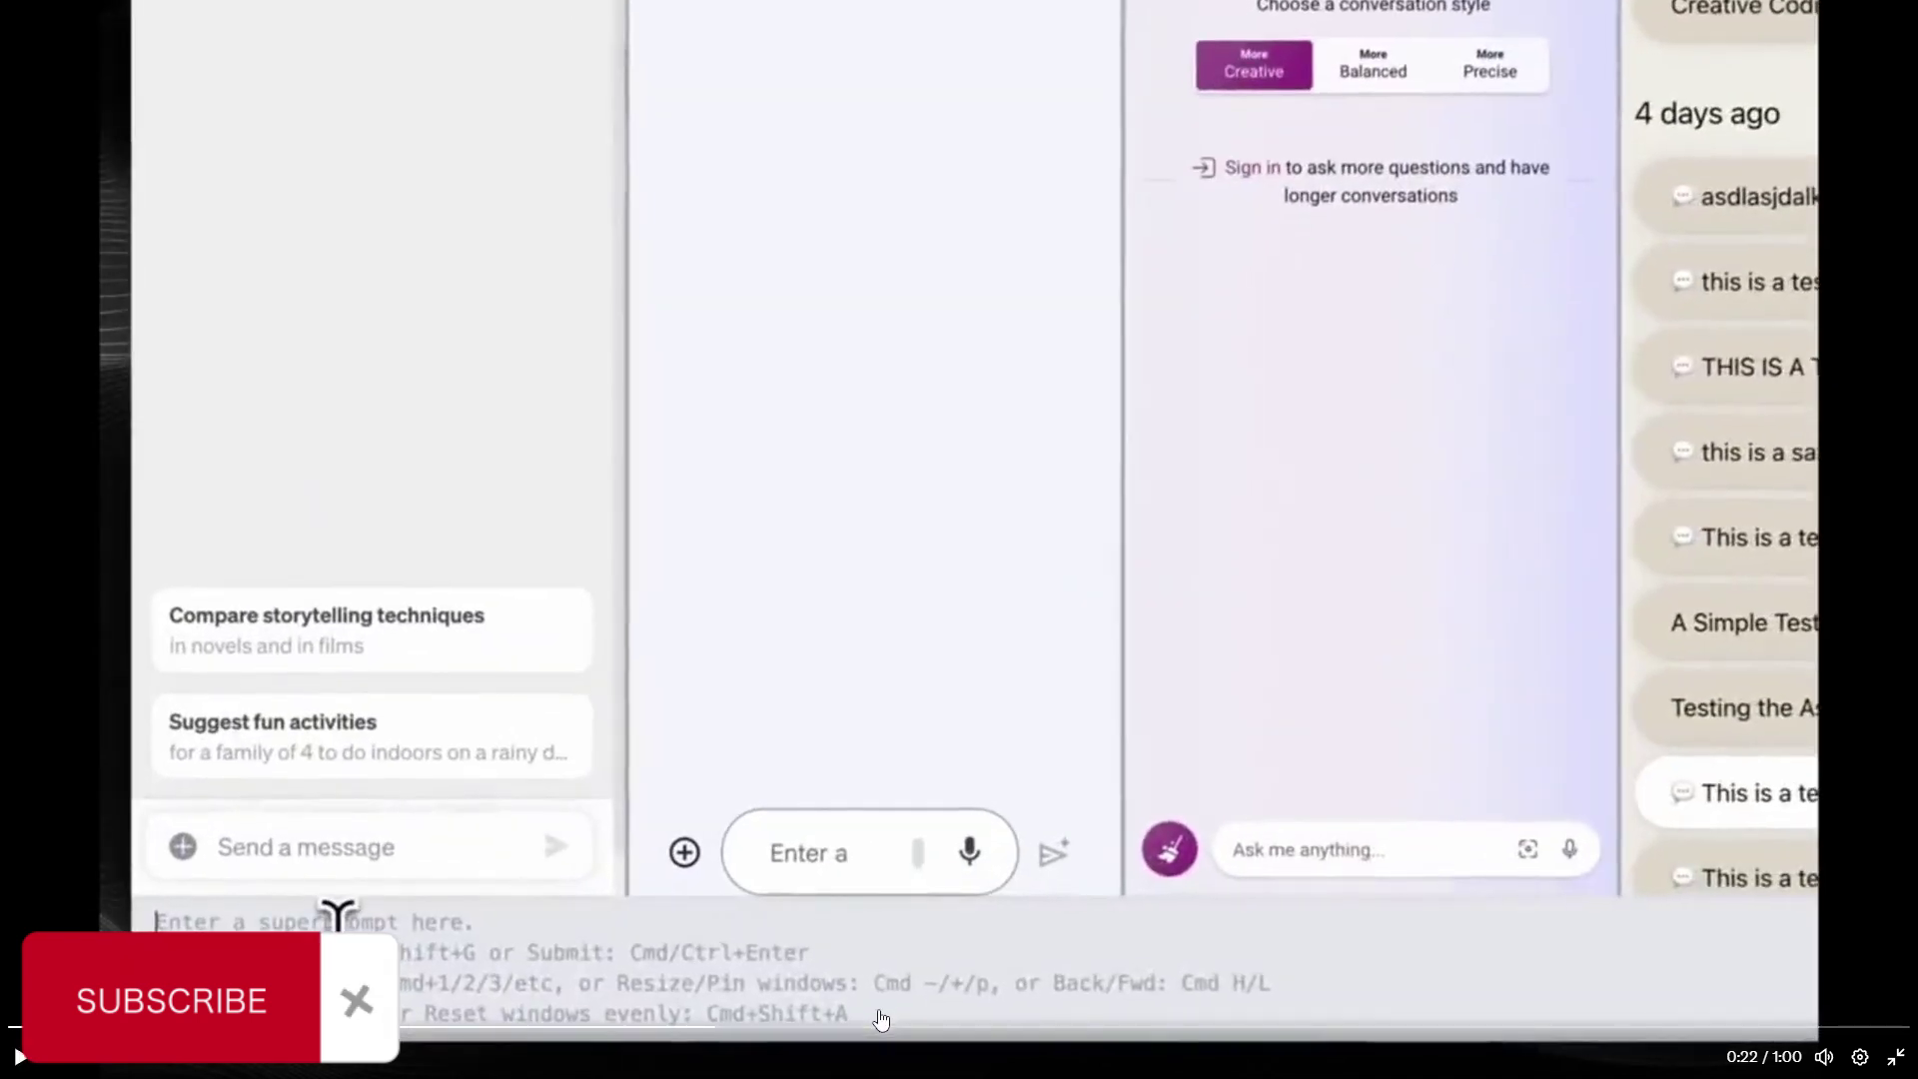
Step: Skip ahead through the GodMode demo video, pausing to compare the panes' replies to the Python code, tootsie pop and most-complicated-thing prompts
click(825, 1029)
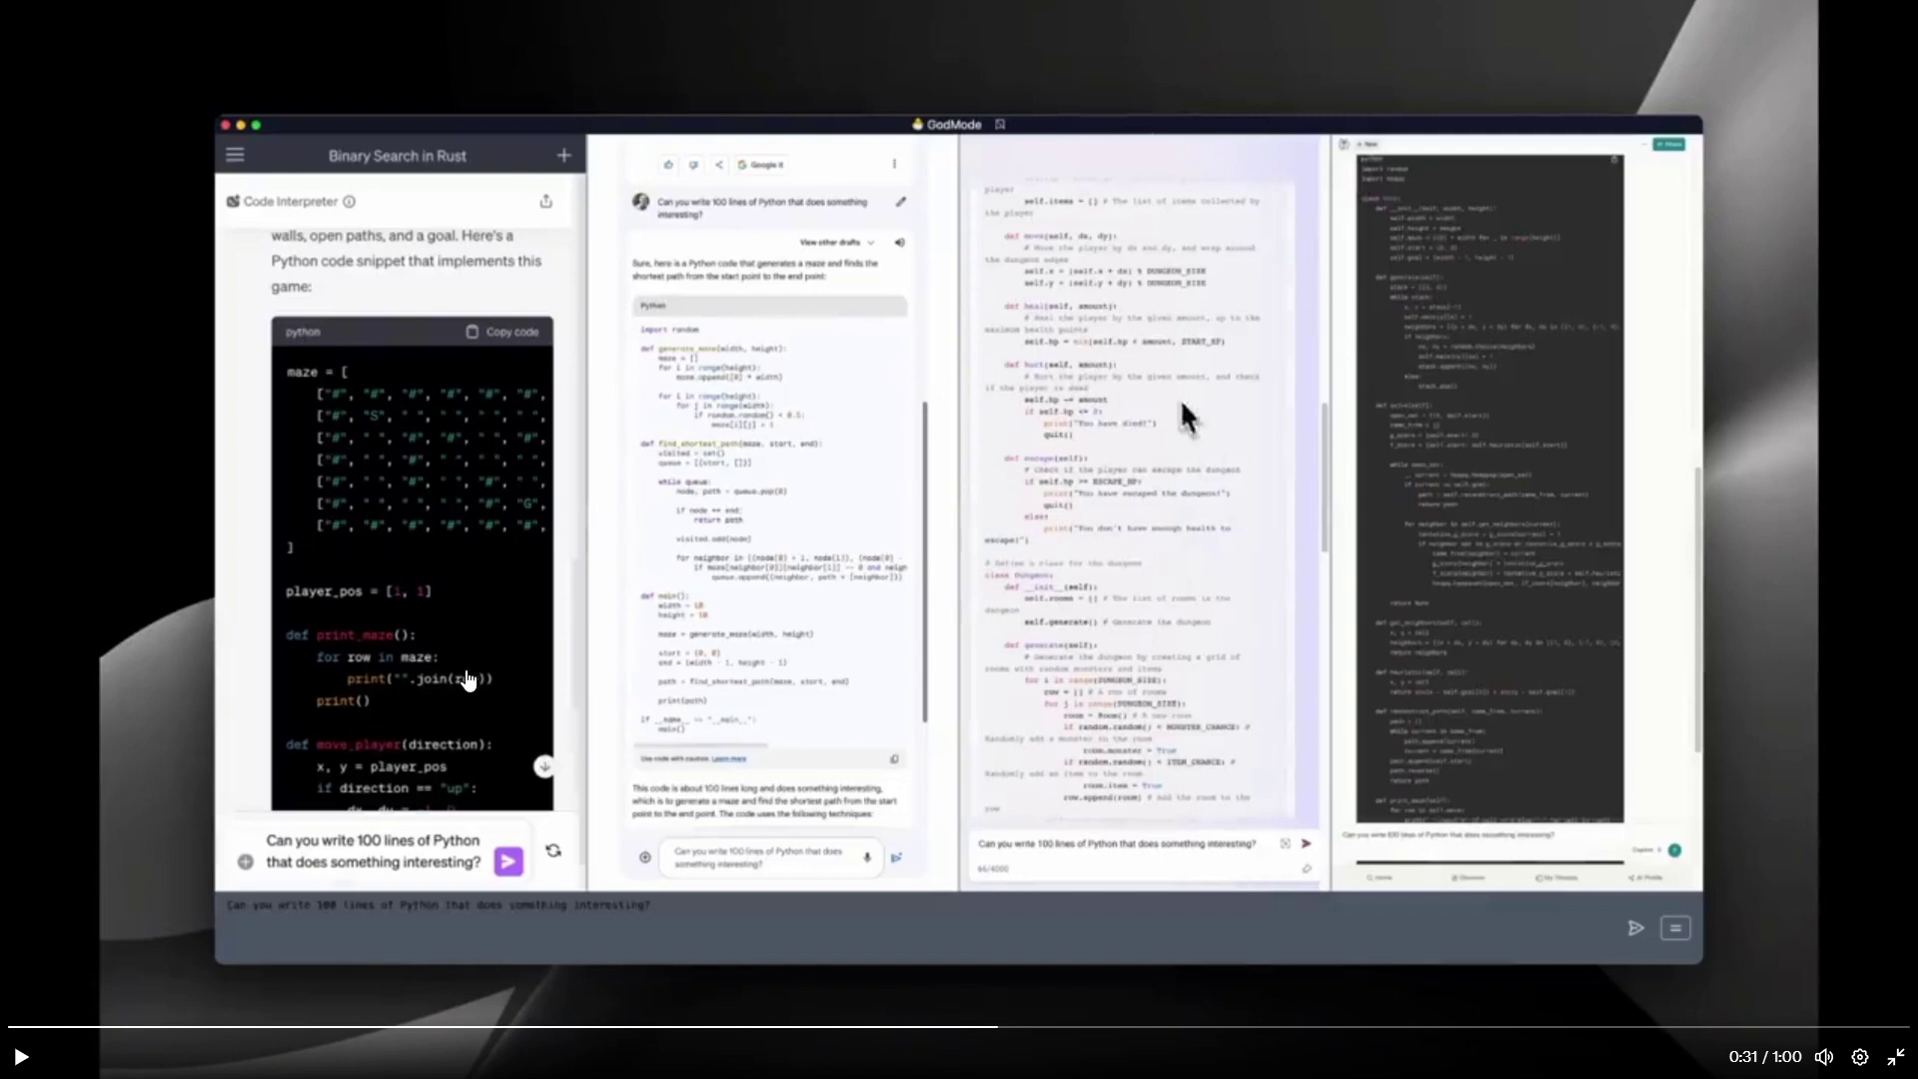
click(1139, 977)
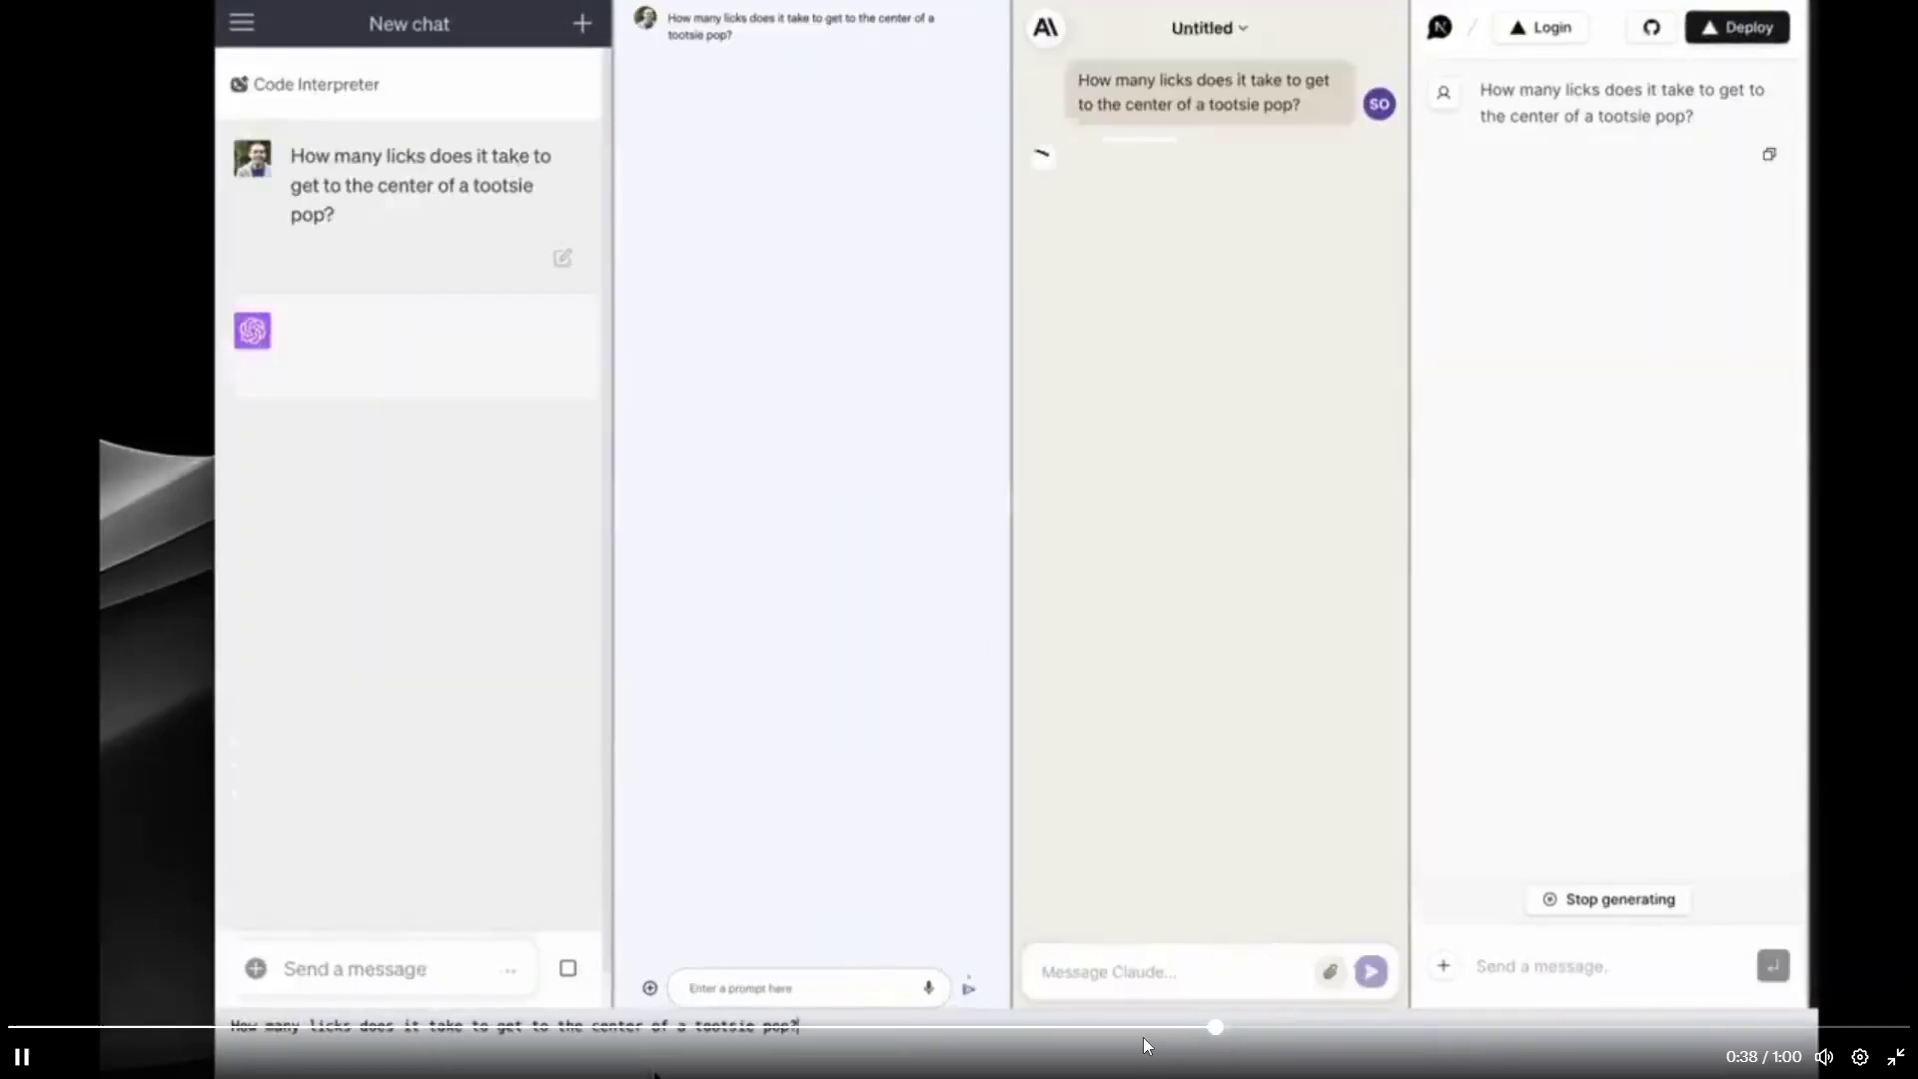
key(space)
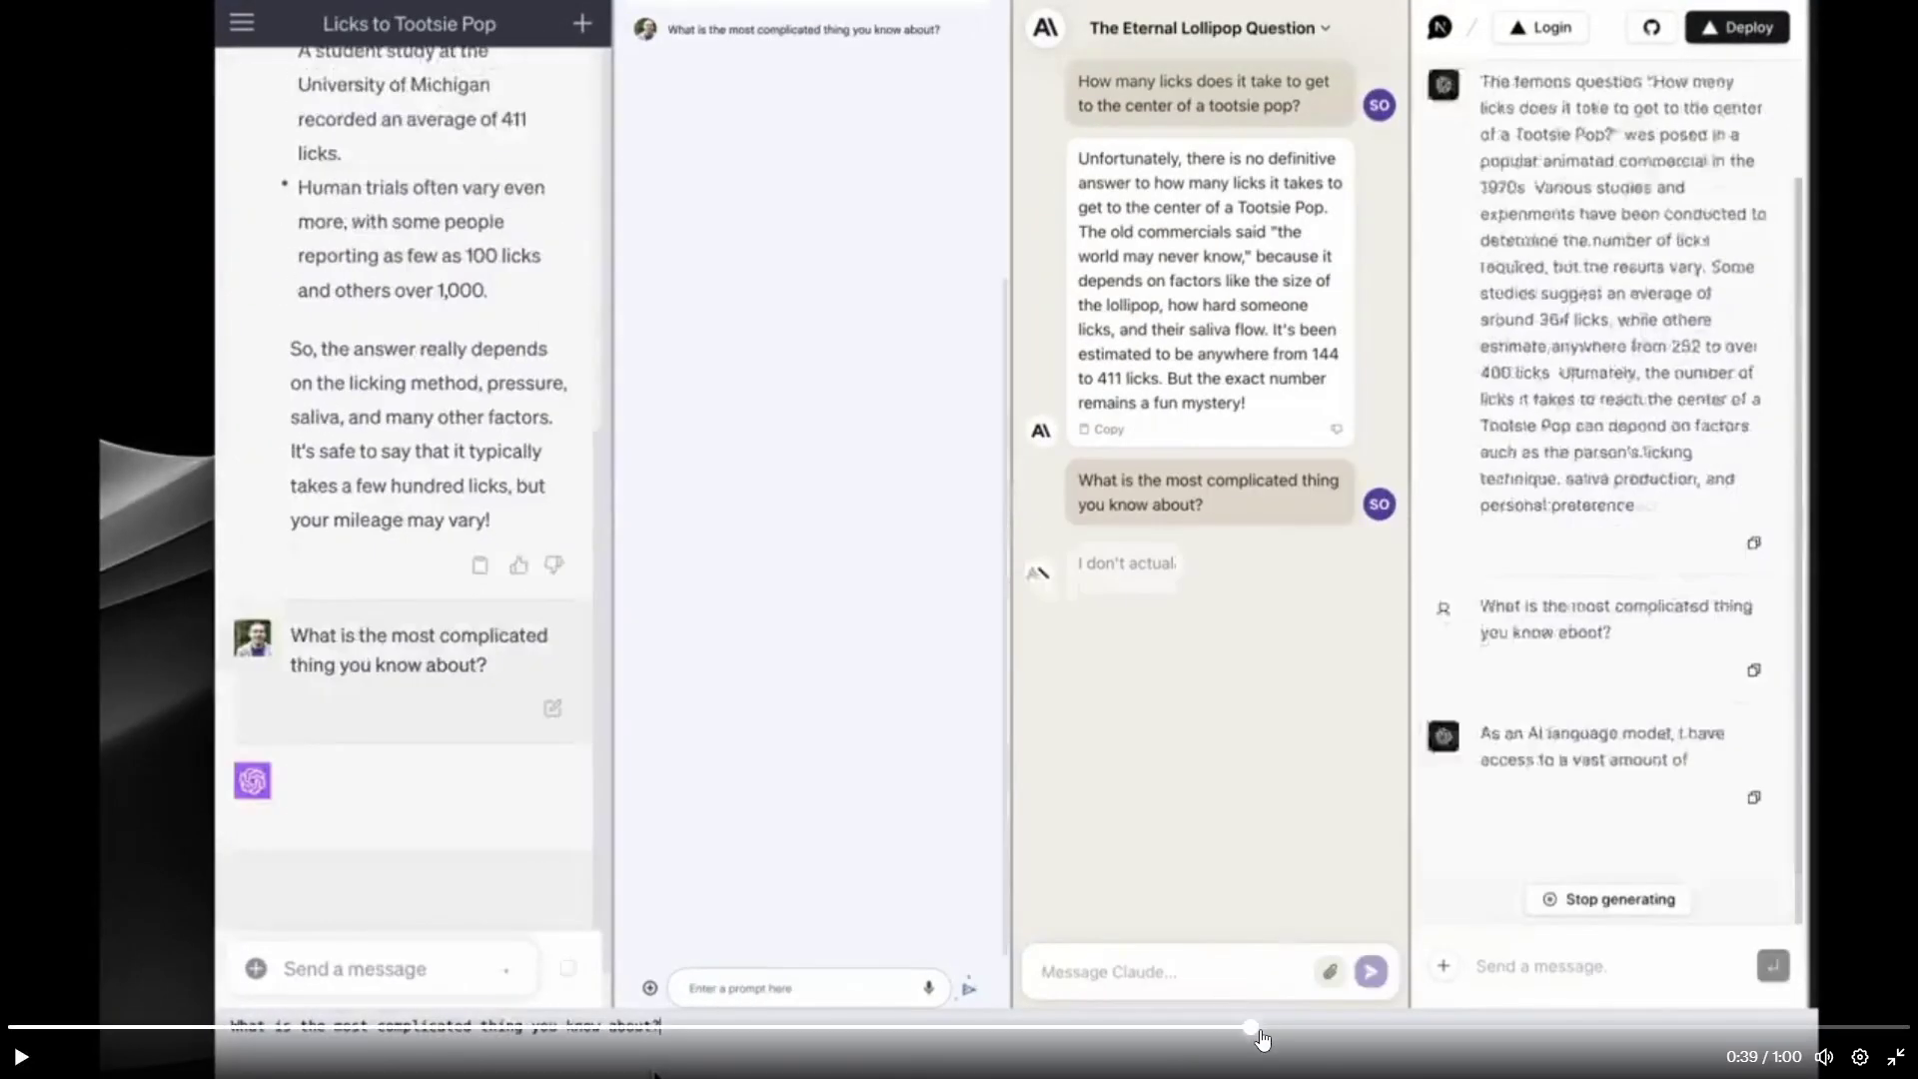
drag(1261, 1037, 1304, 1027)
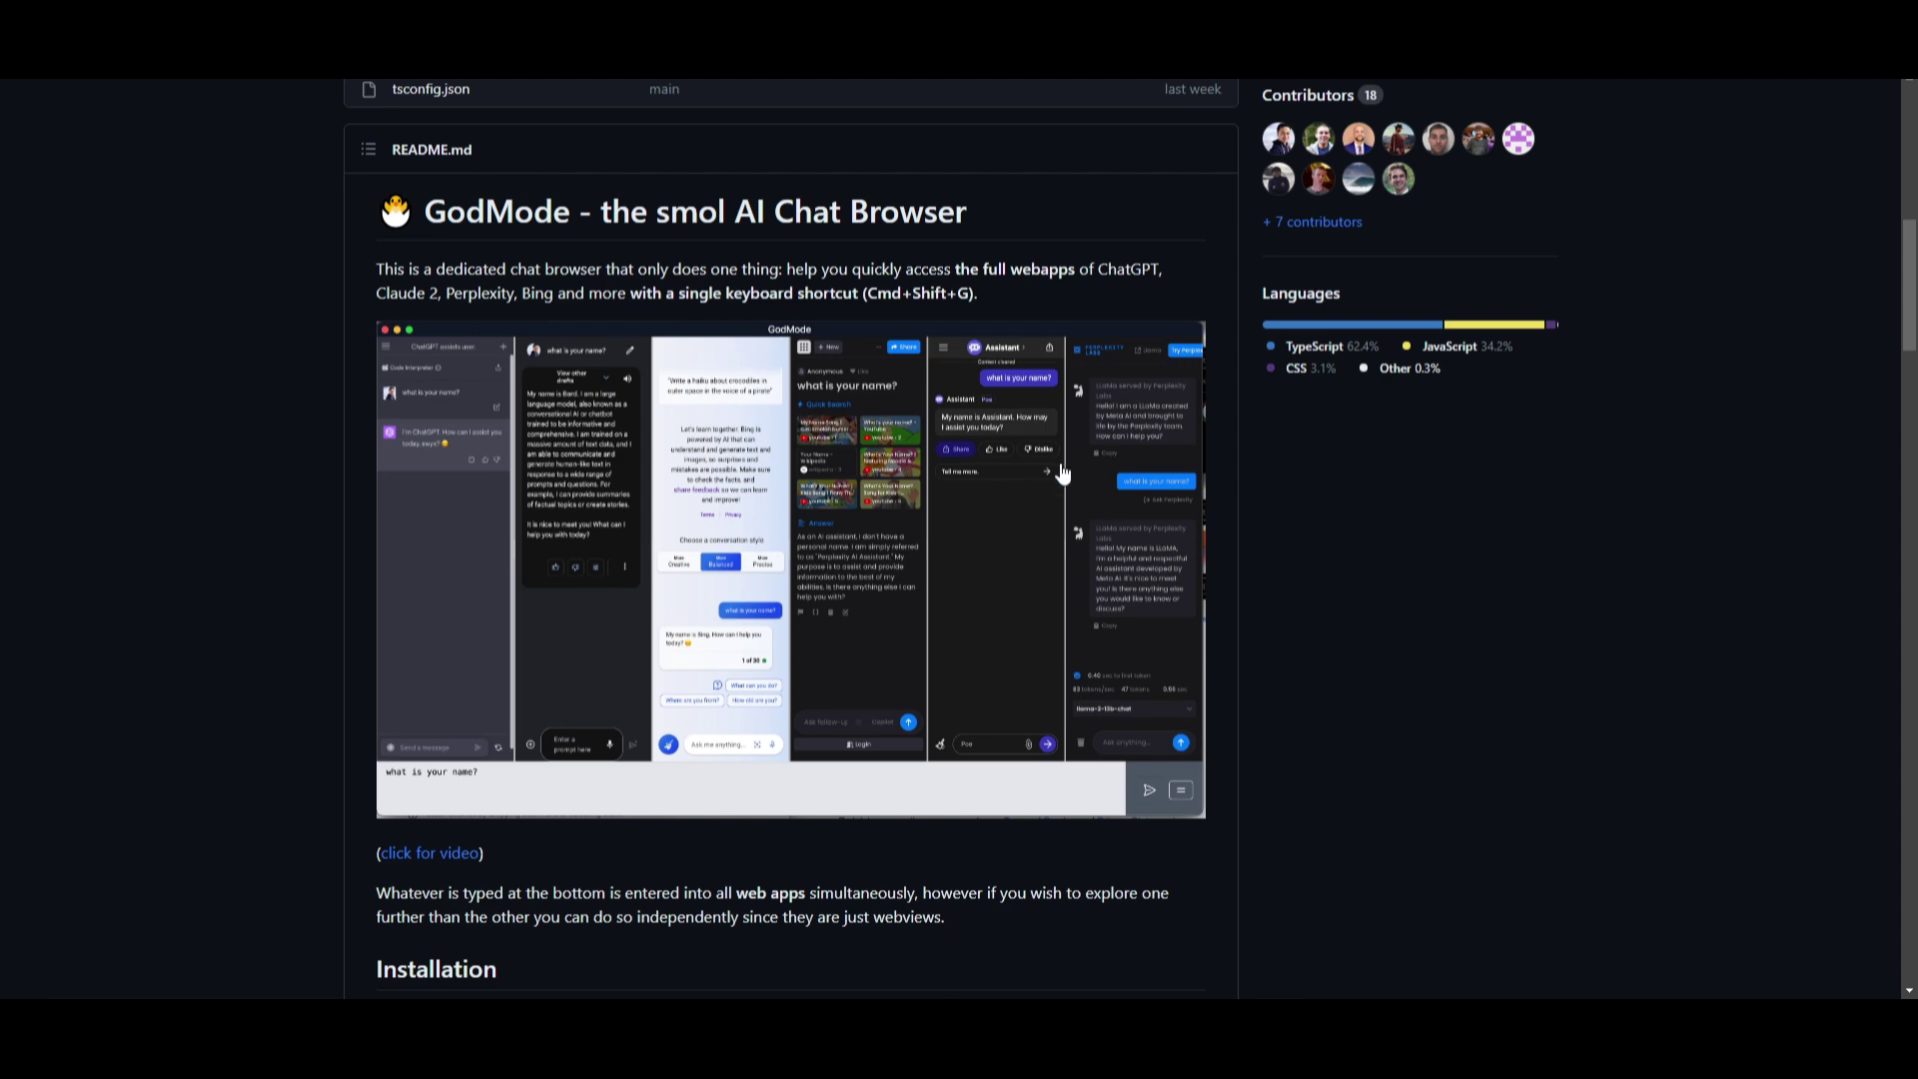
Step: Review the GodMode README on GitHub, covering its introduction, installation notes, supported LLM providers and keyboard shortcuts
scroll(947, 749, down, 15)
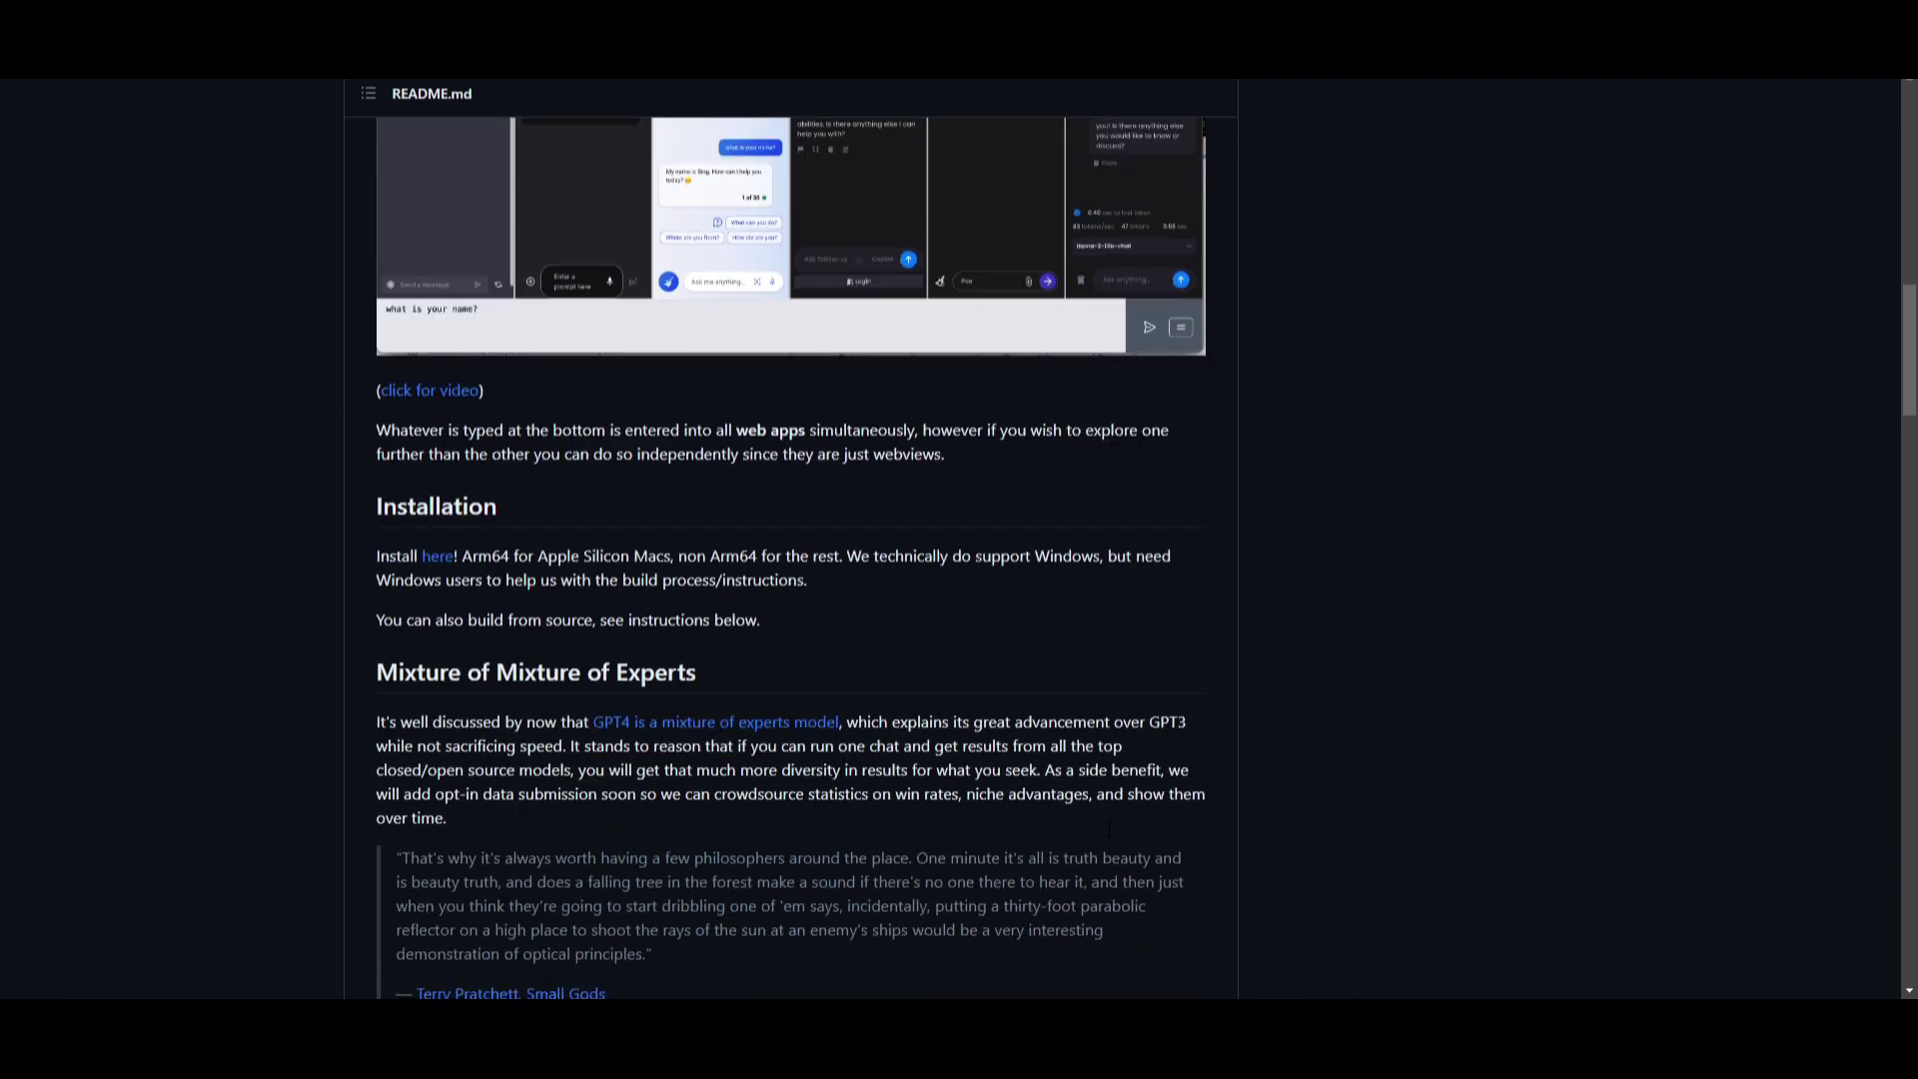
scroll(495, 619, down, 3)
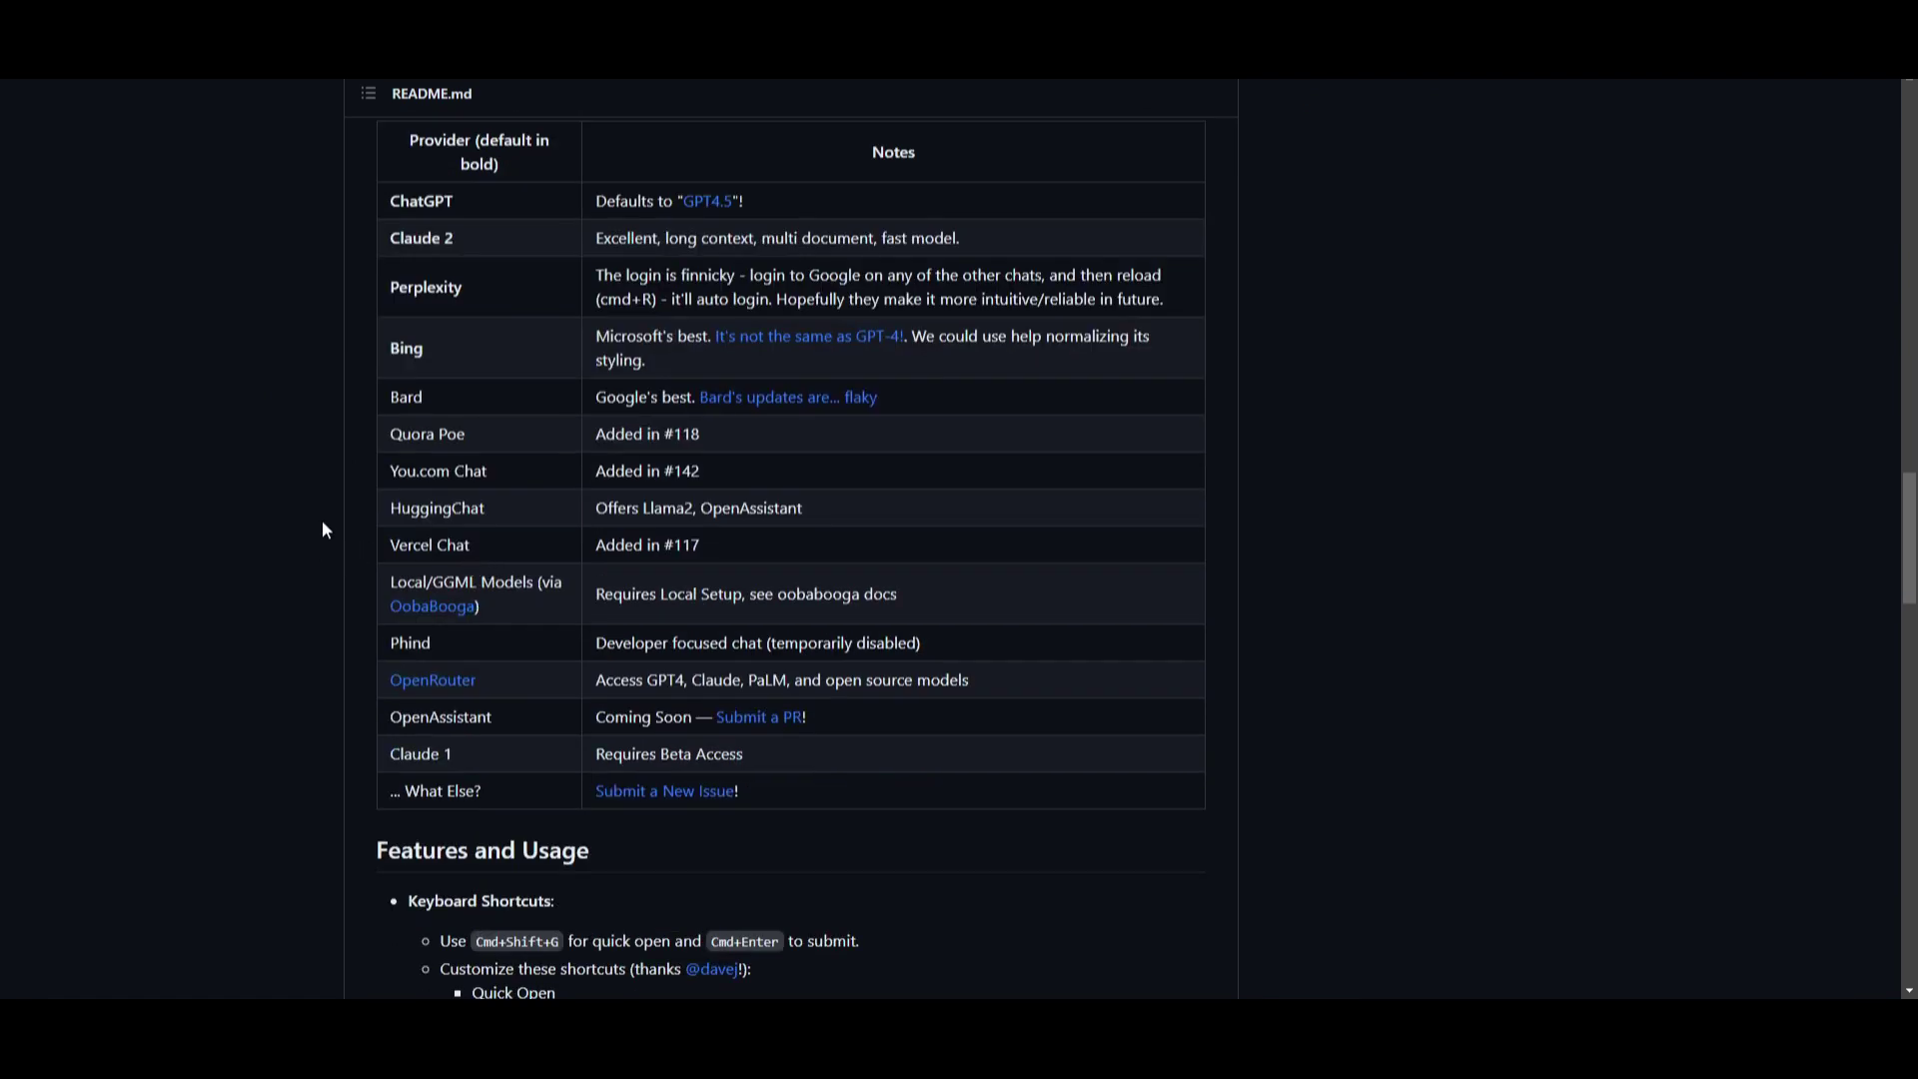
scroll(322, 519, up, 18)
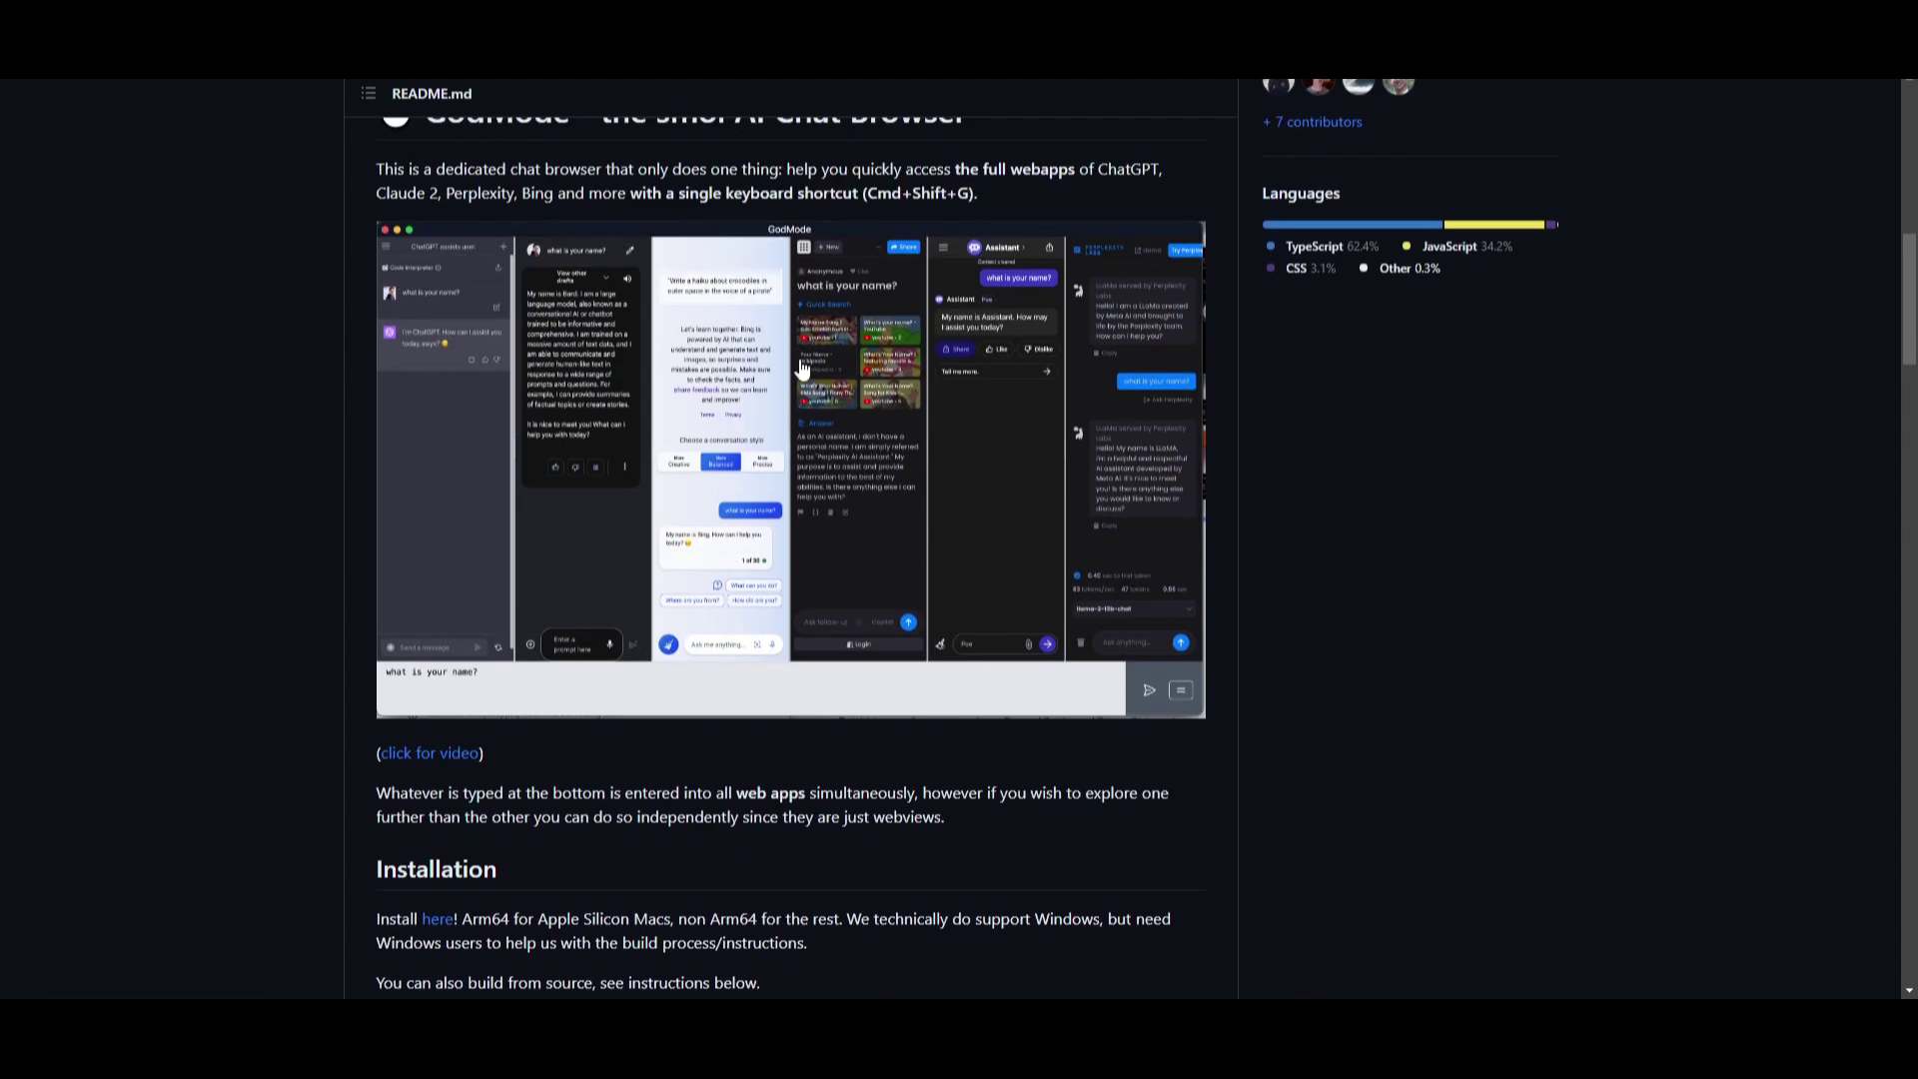
scroll(1369, 395, down, 18)
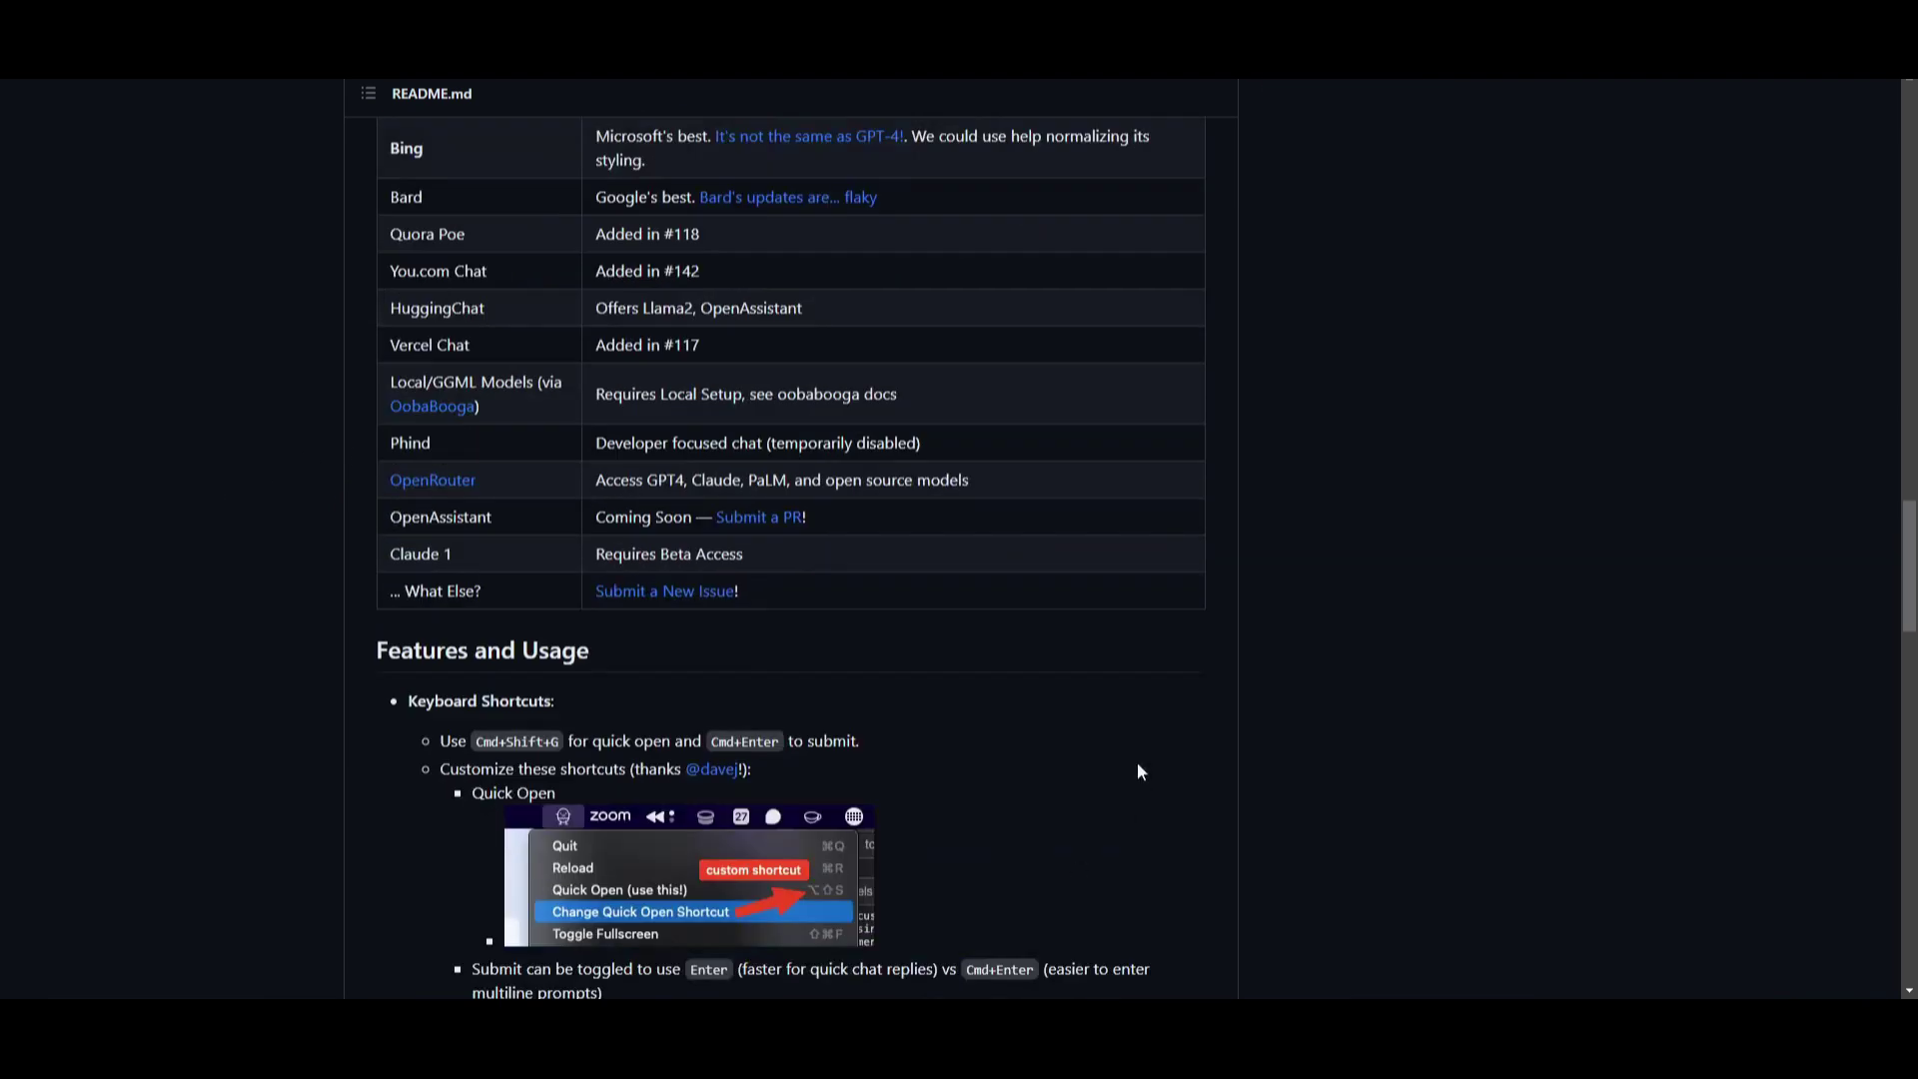
scroll(954, 706, up, 5)
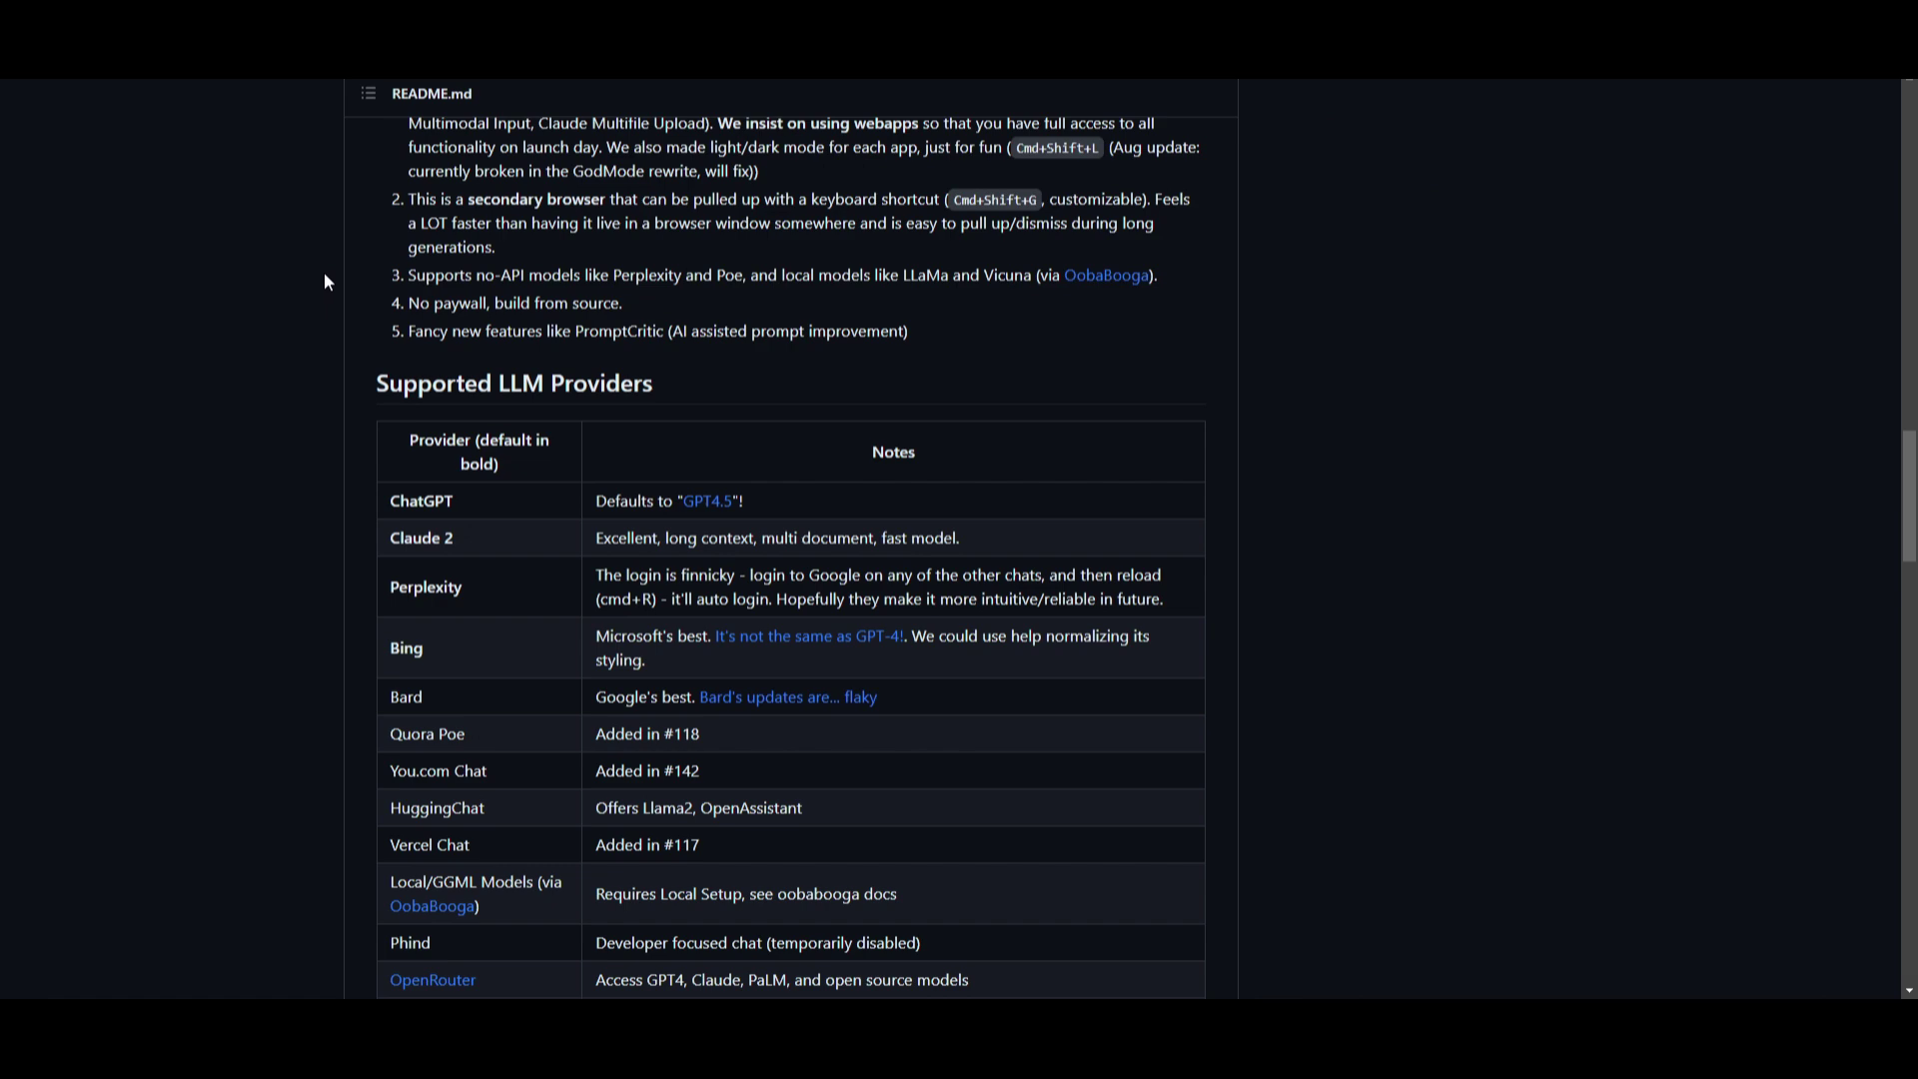
scroll(831, 499, up, 15)
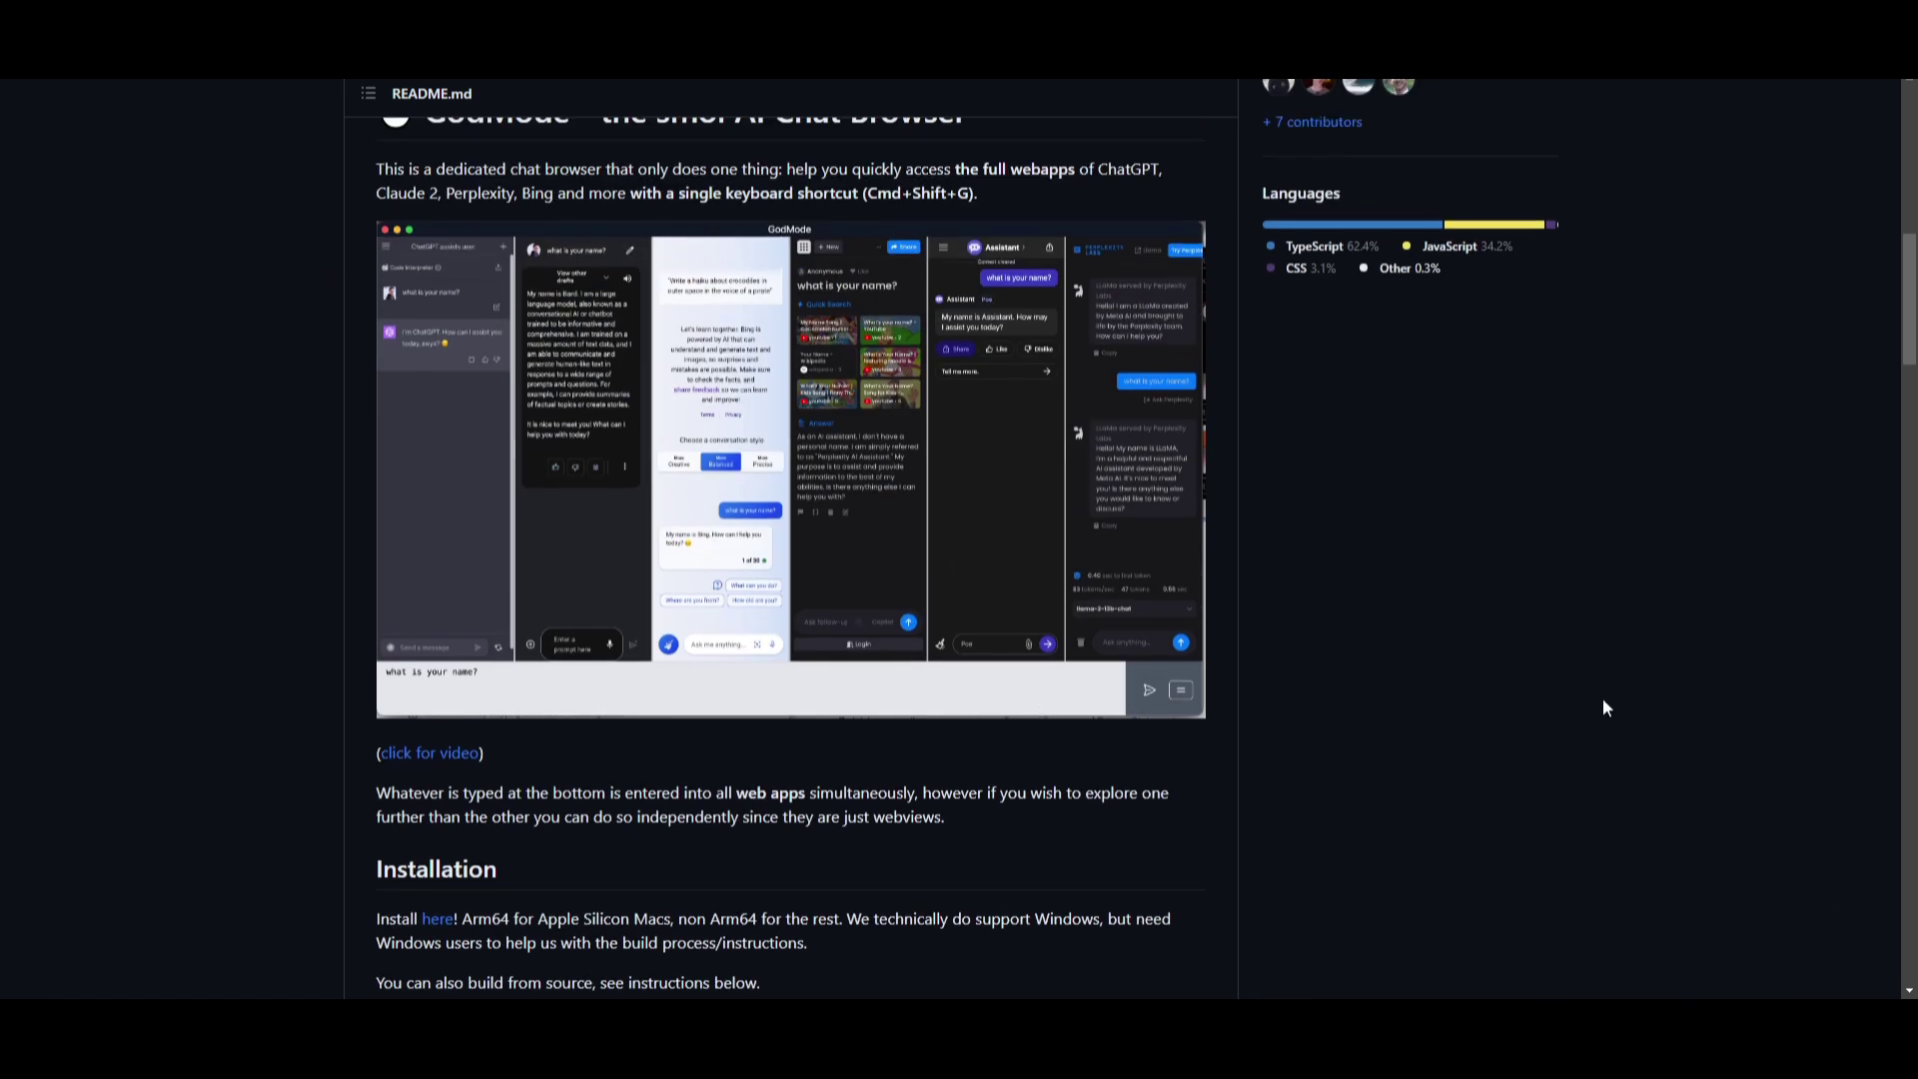
scroll(1396, 668, up, 4)
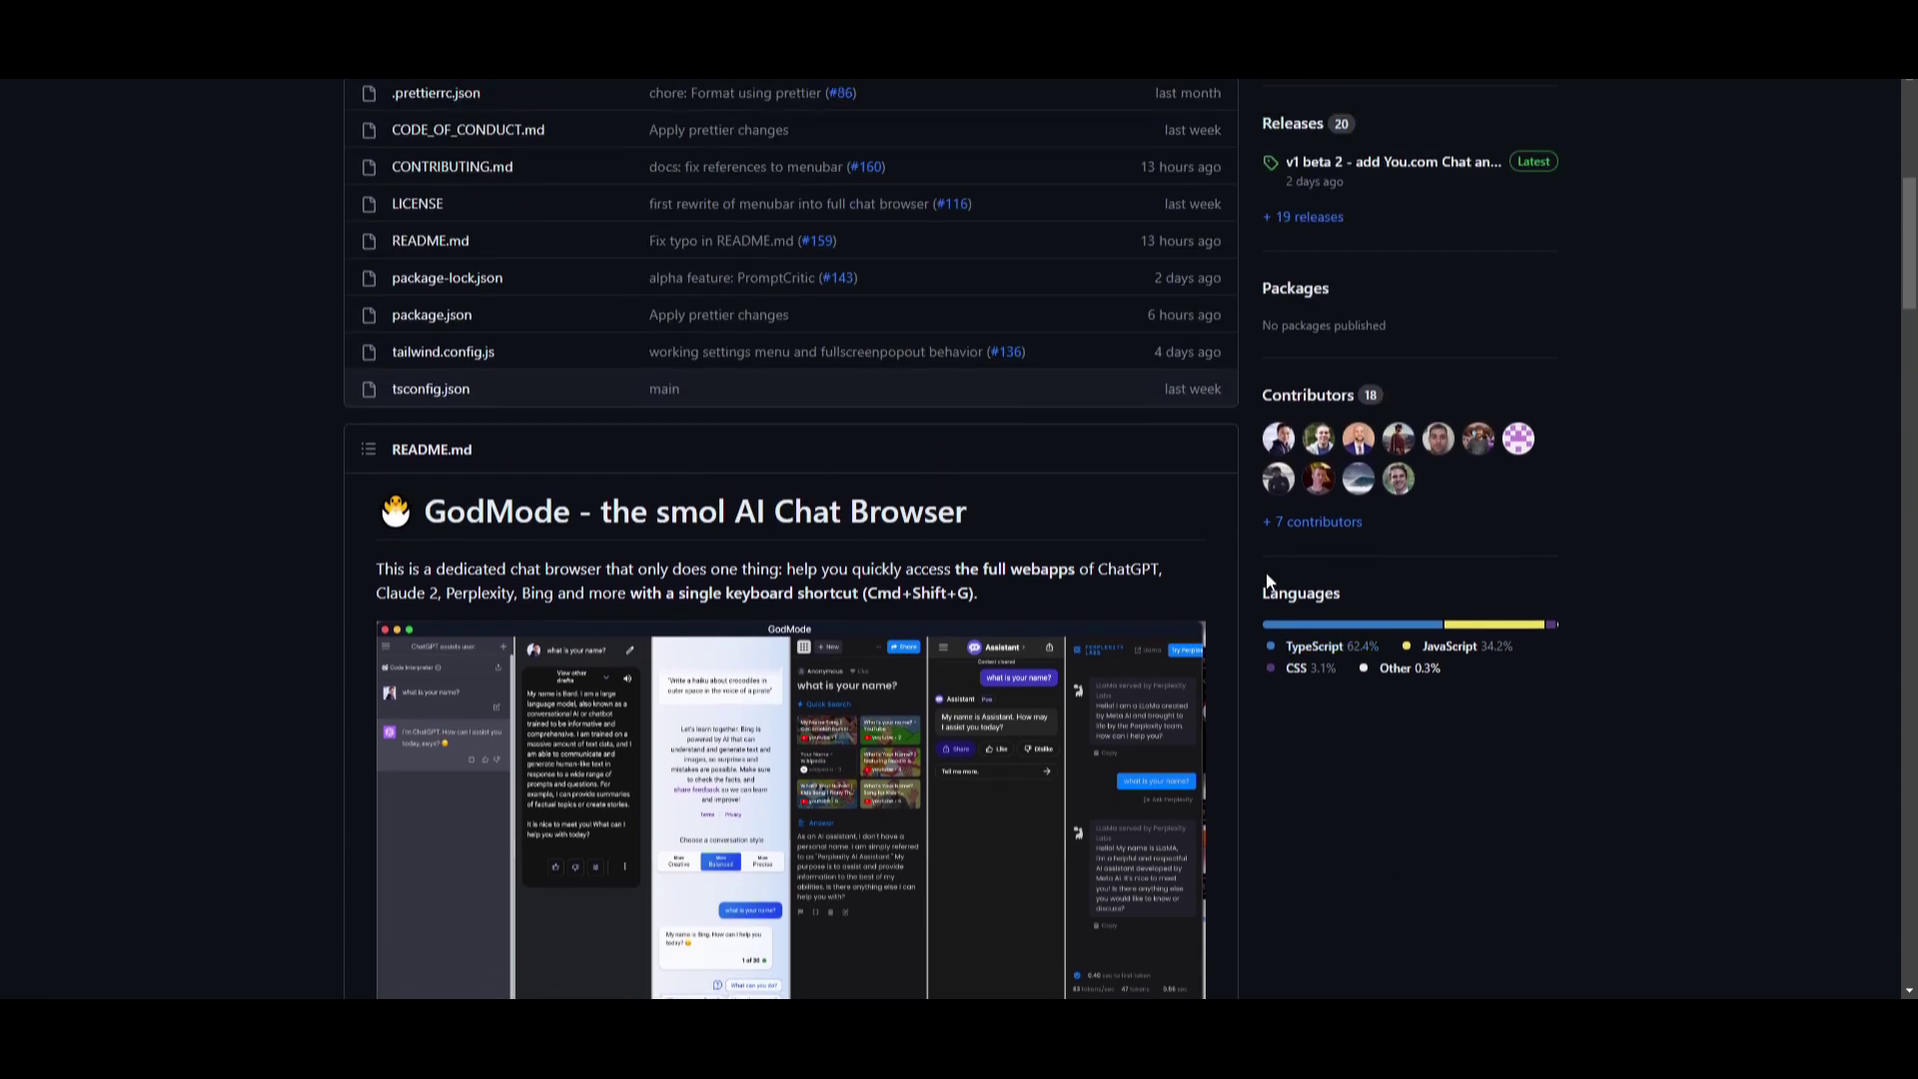
scroll(1243, 577, down, 10)
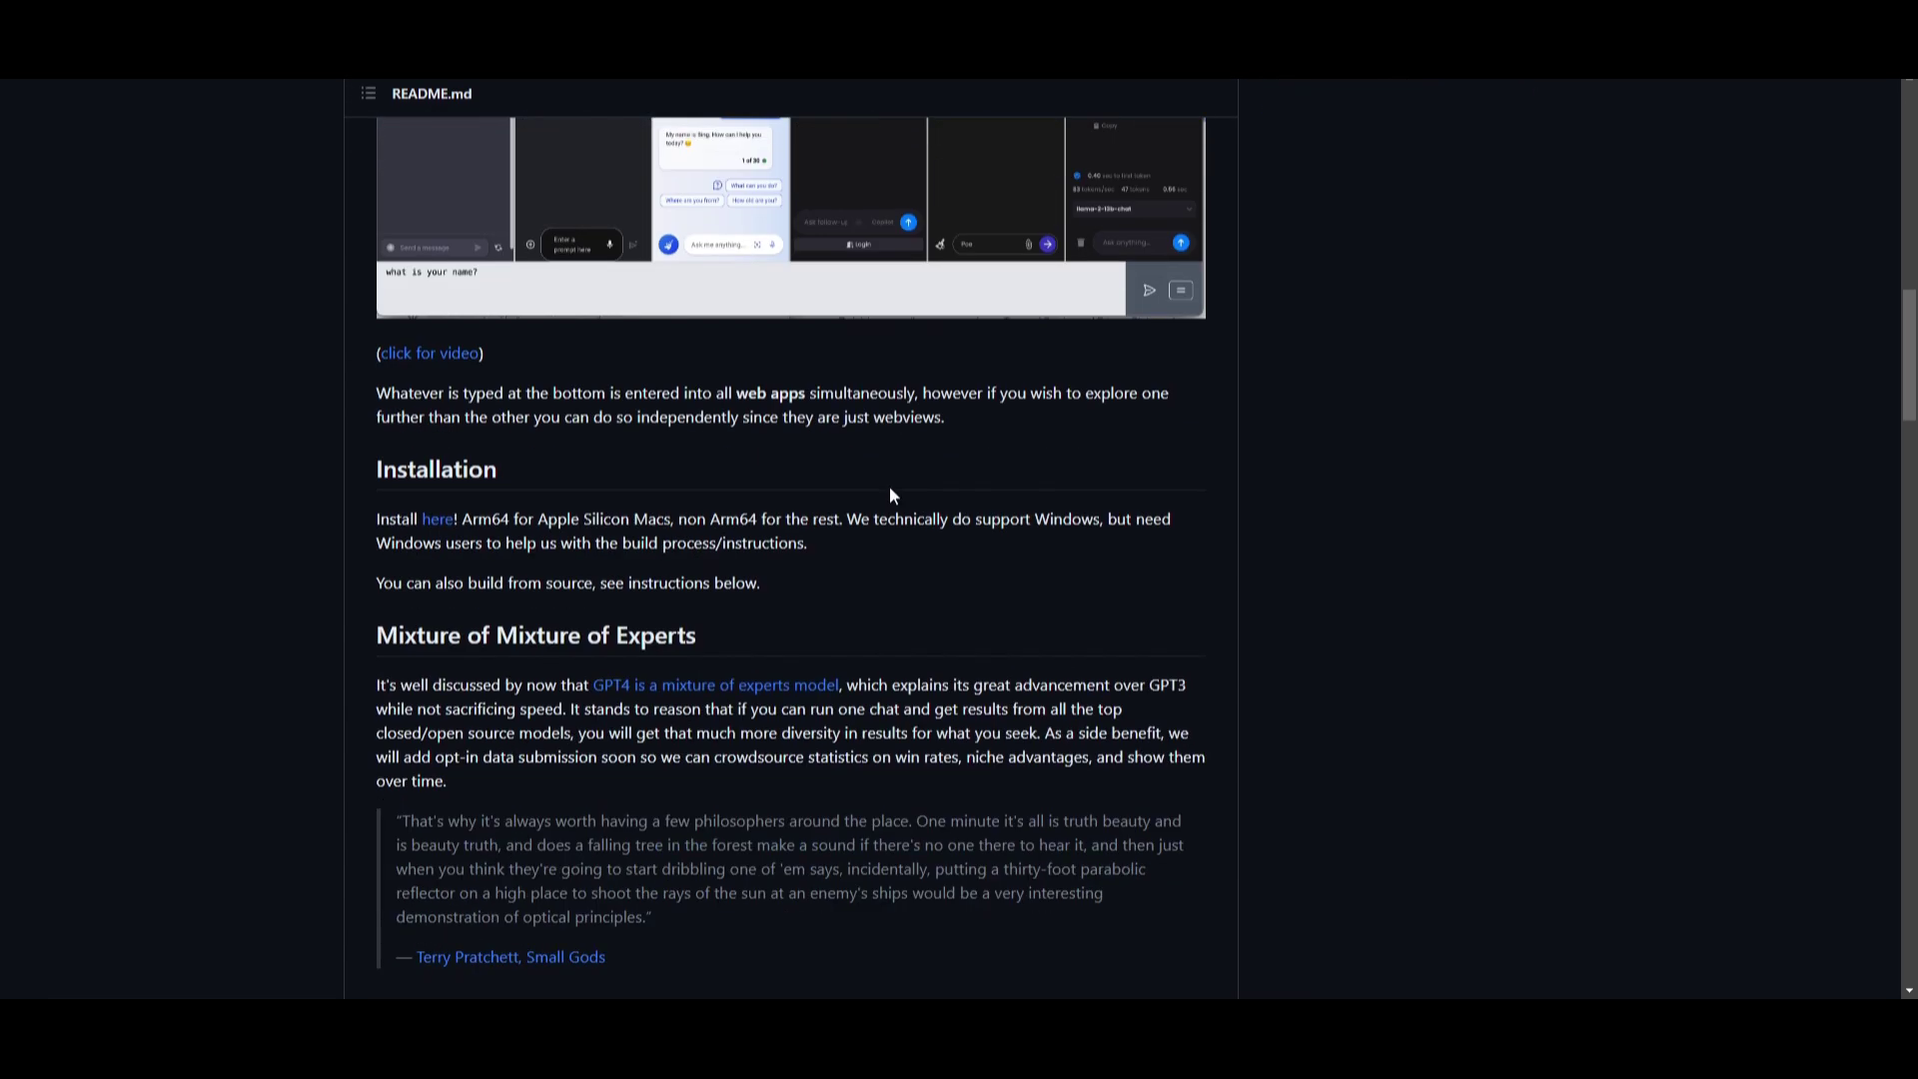
scroll(892, 495, down, 10)
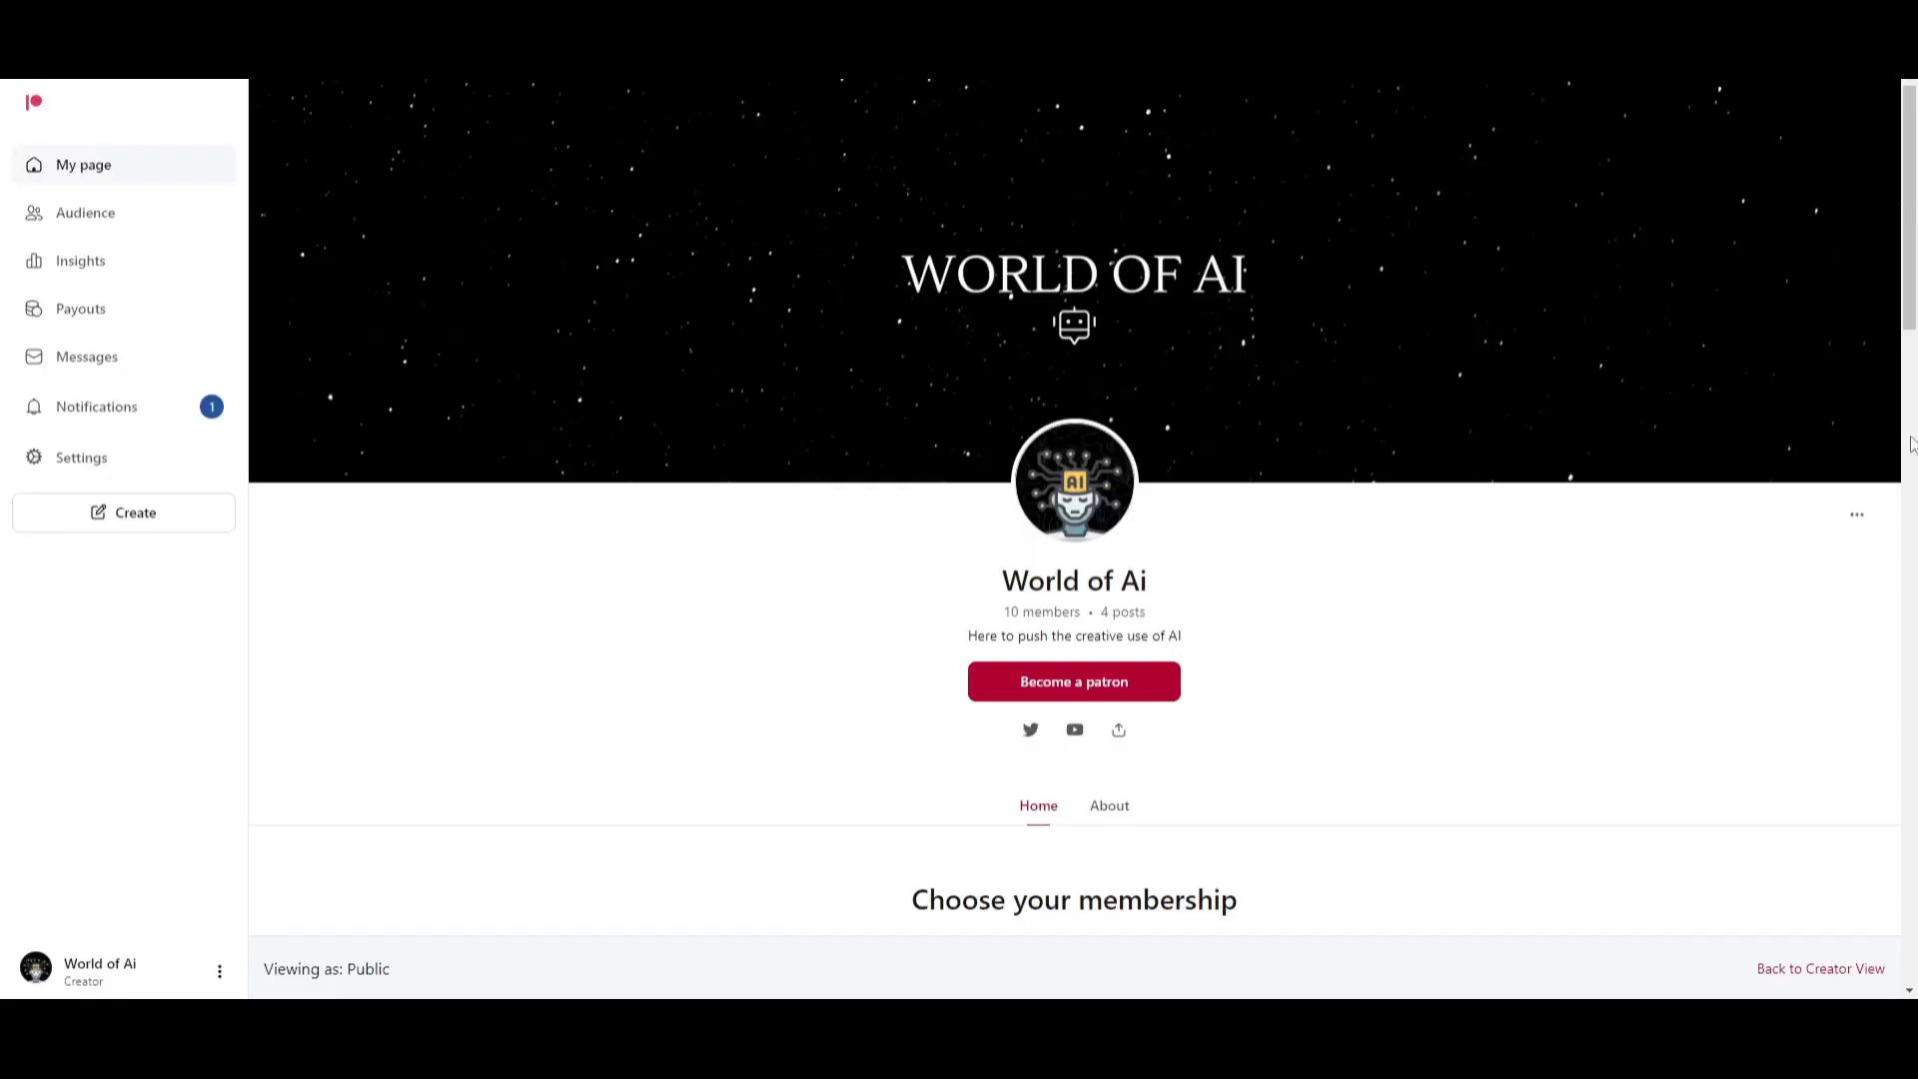
Step: Switch to the World of Ai Patreon page and look over the AI Pioneers membership benefits again
scroll(1674, 488, down, 6)
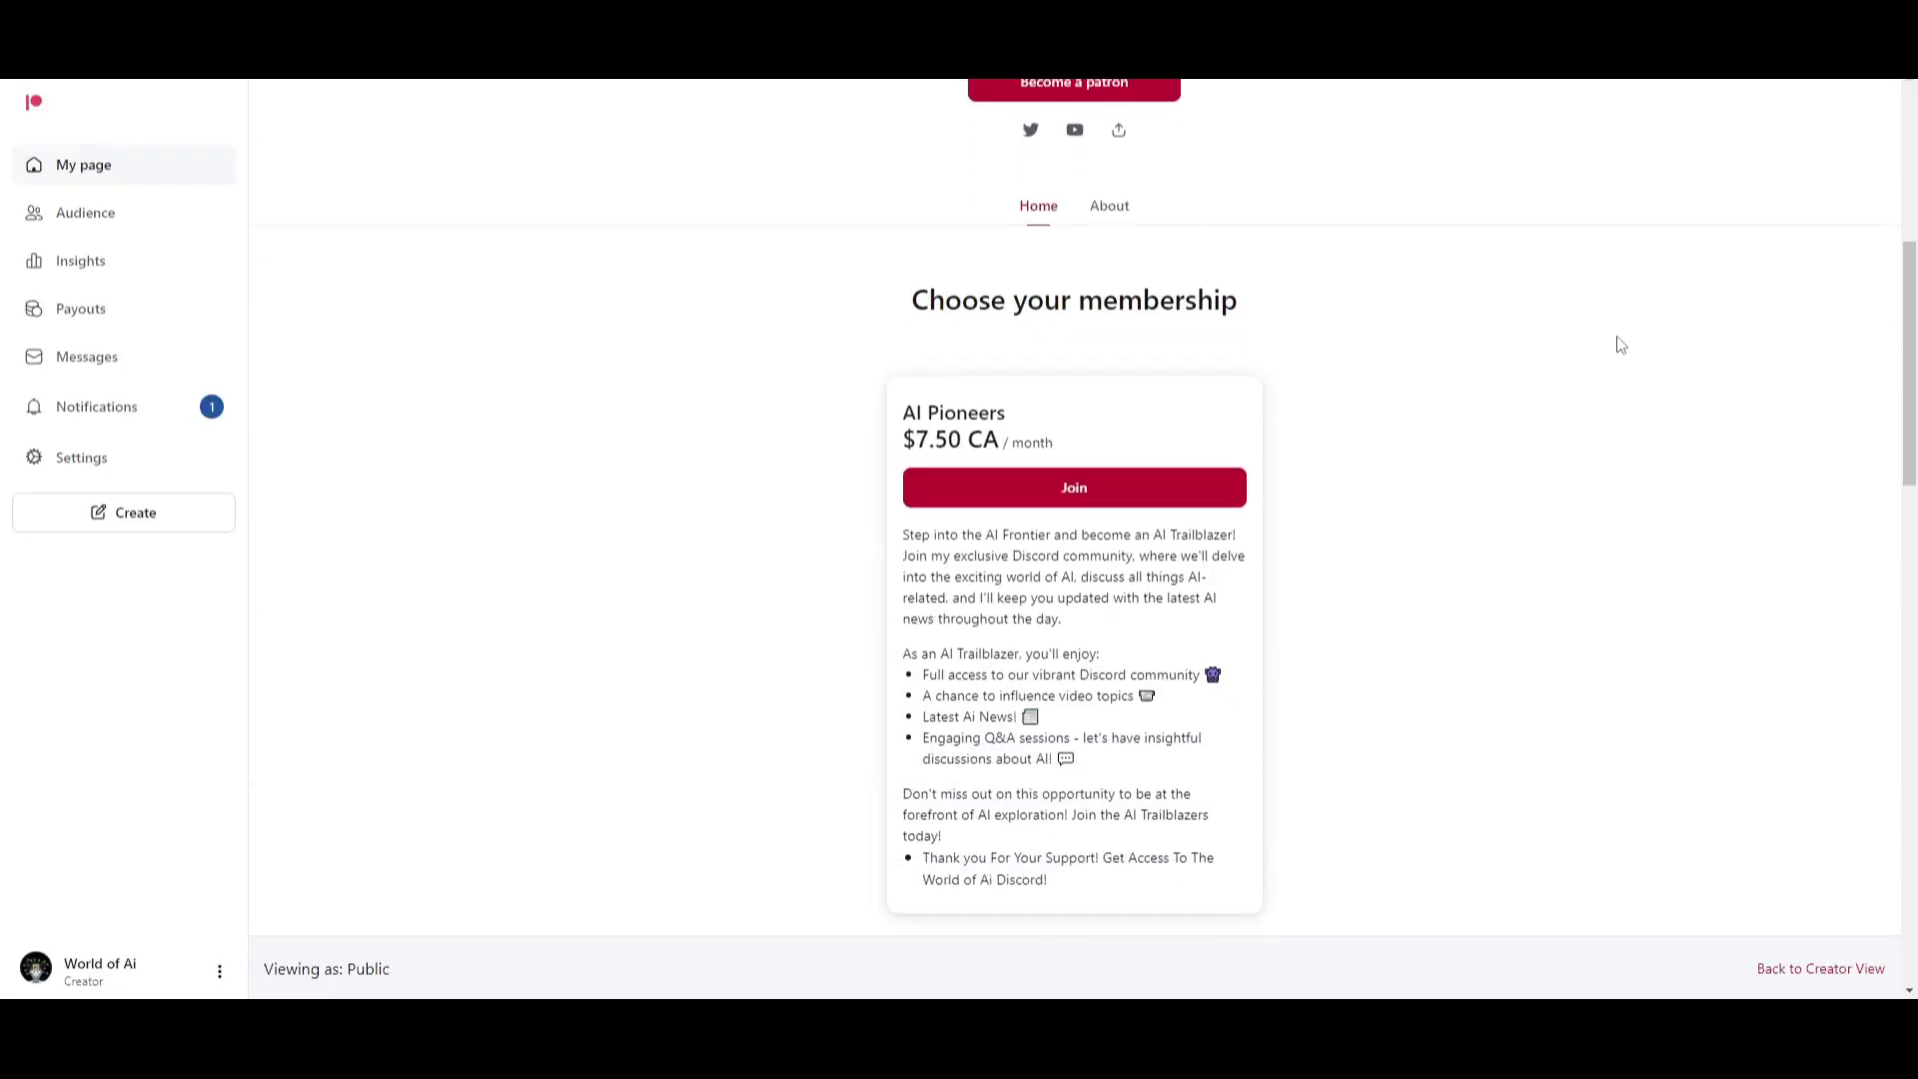
scroll(1608, 339, up, 6)
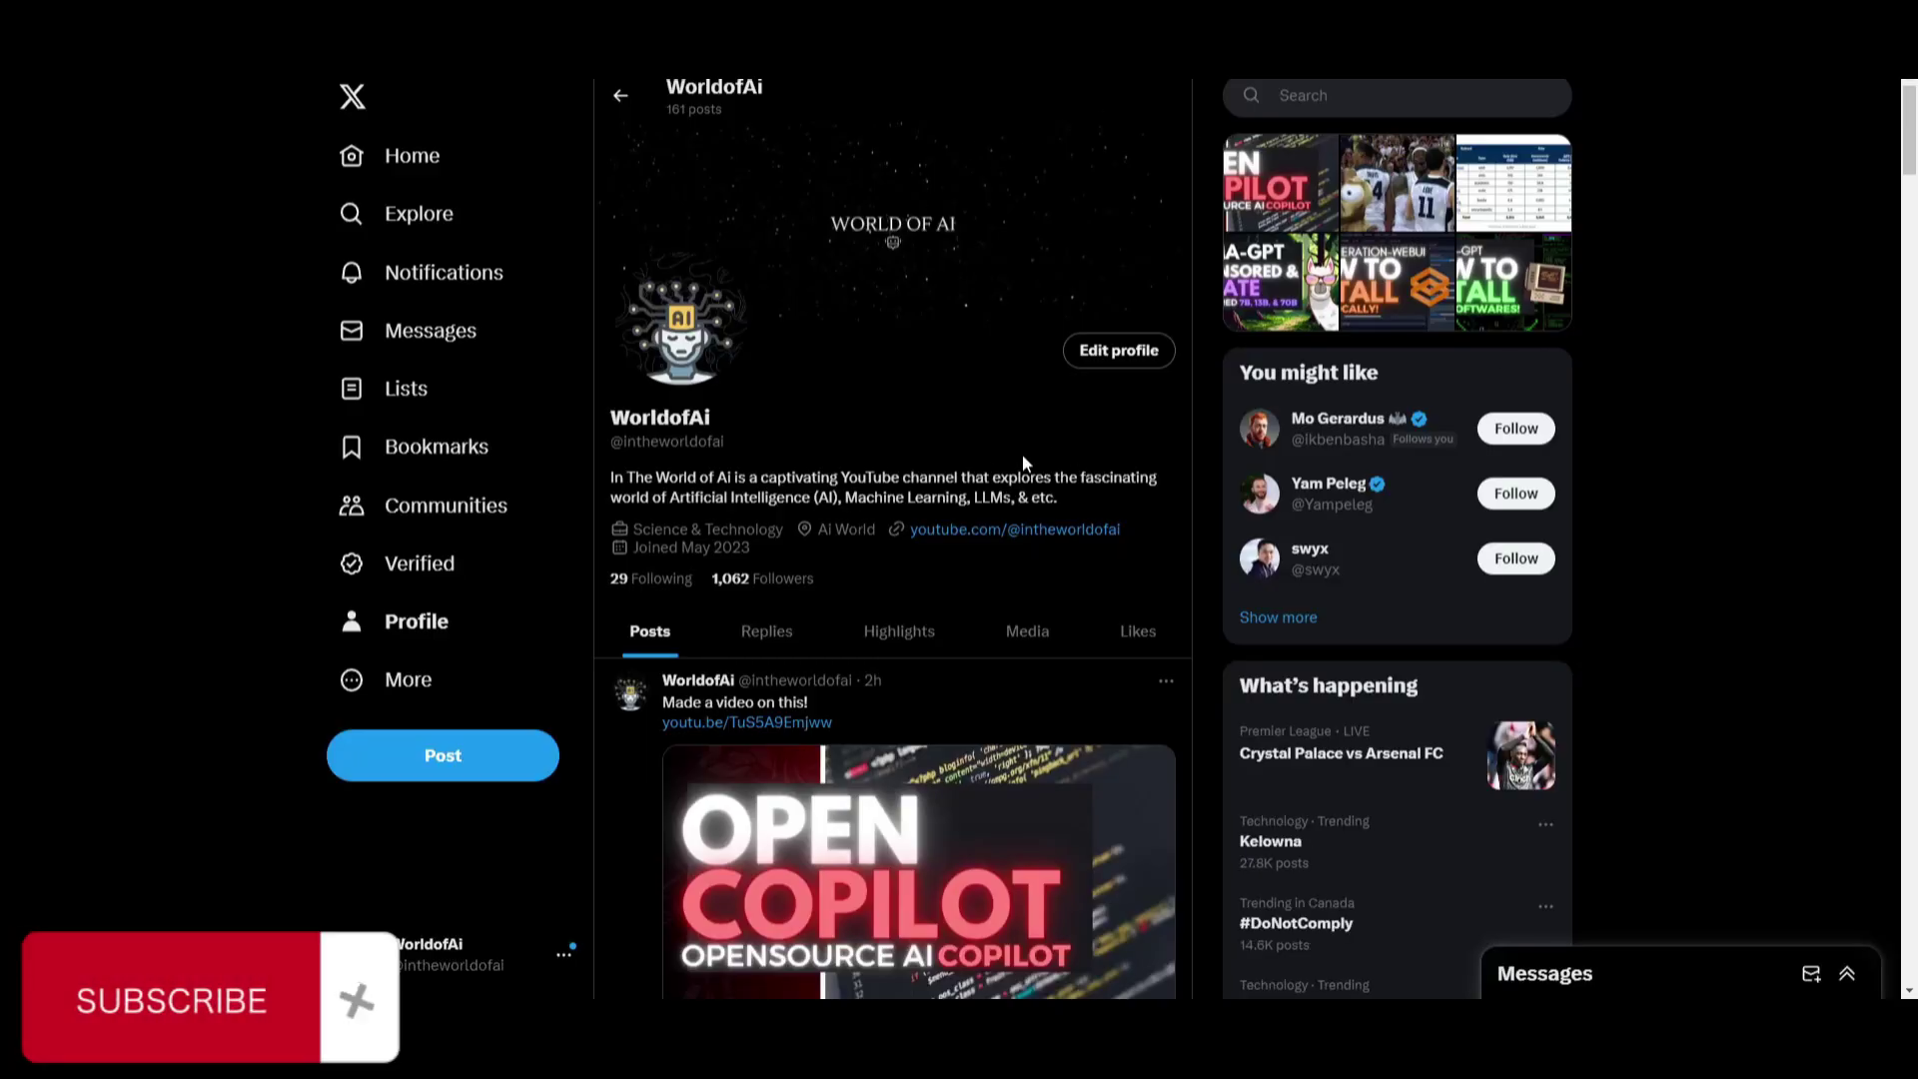
Step: Switch to the WorldofAi X profile and browse its latest posts down to the Dolma dataset post, returning to the profile header
scroll(1022, 453, down, 10)
scroll(1004, 418, down, 15)
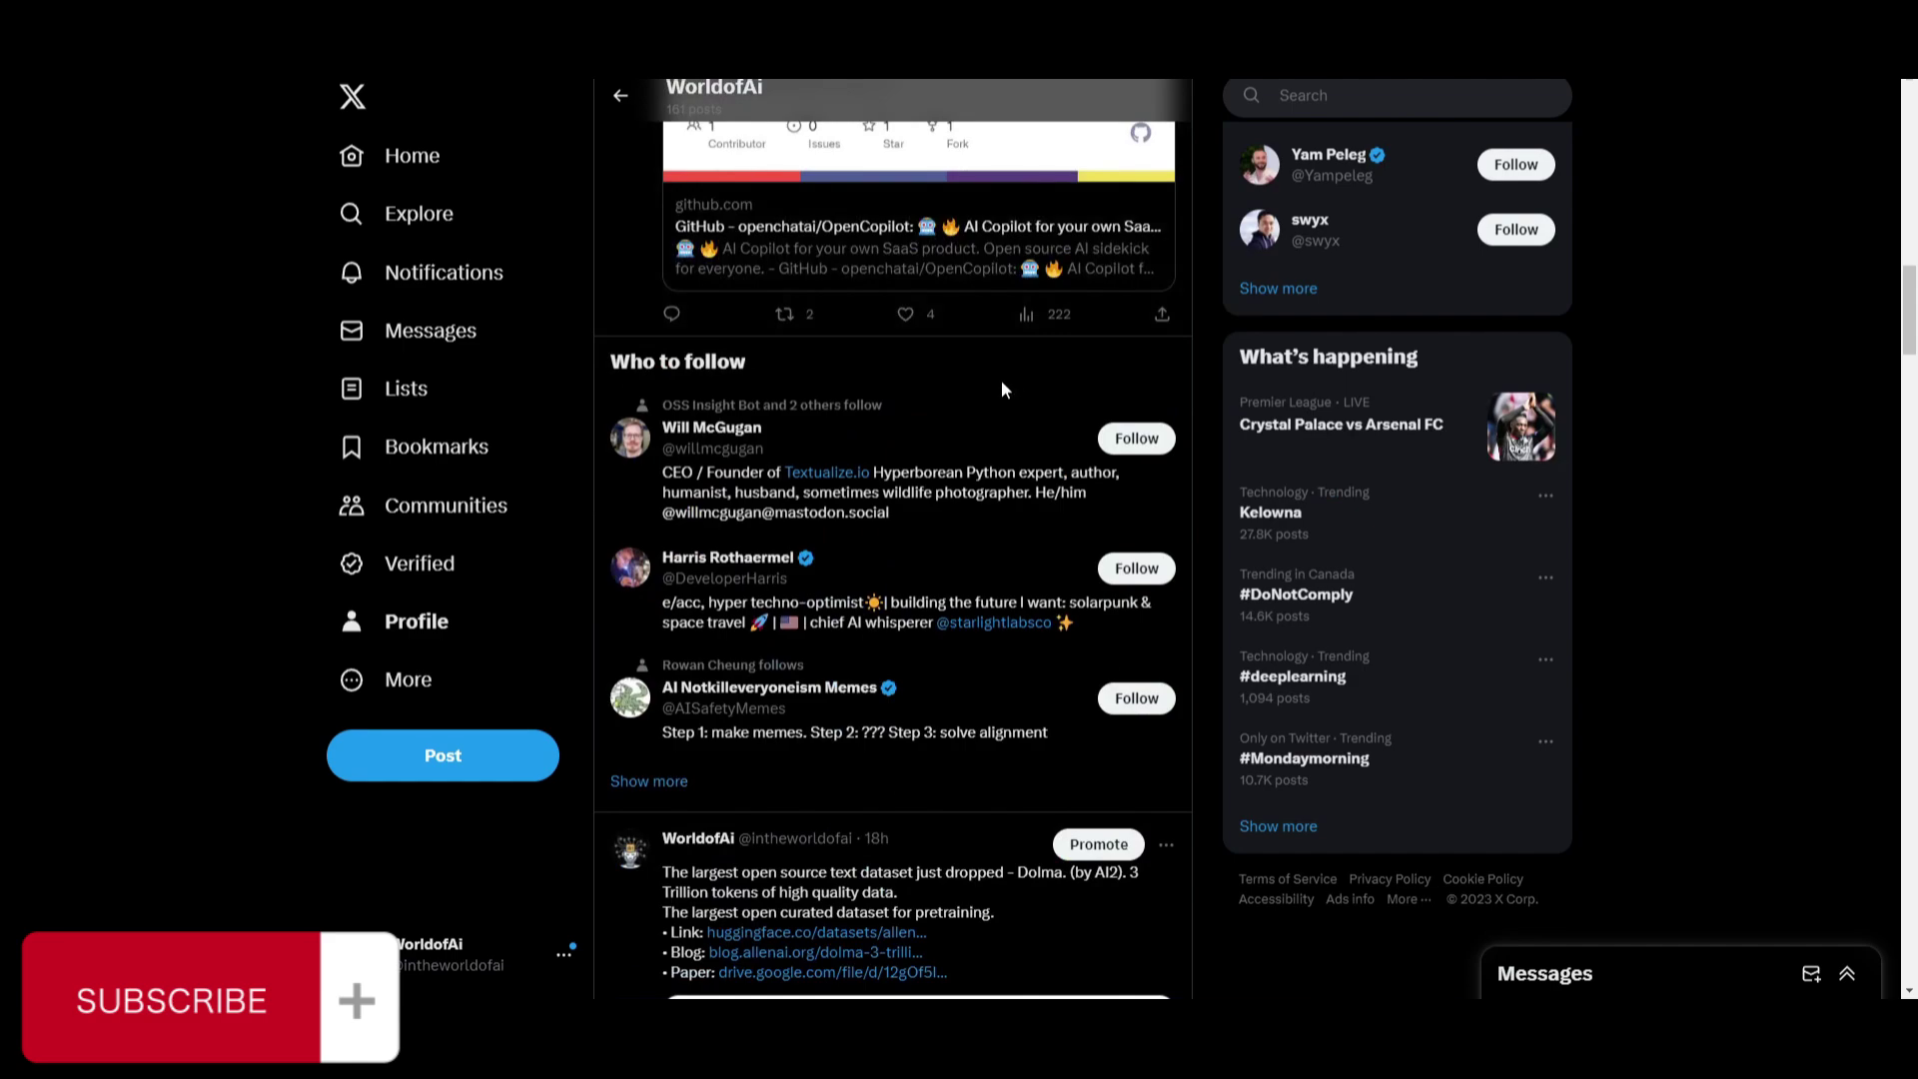
scroll(986, 398, up, 20)
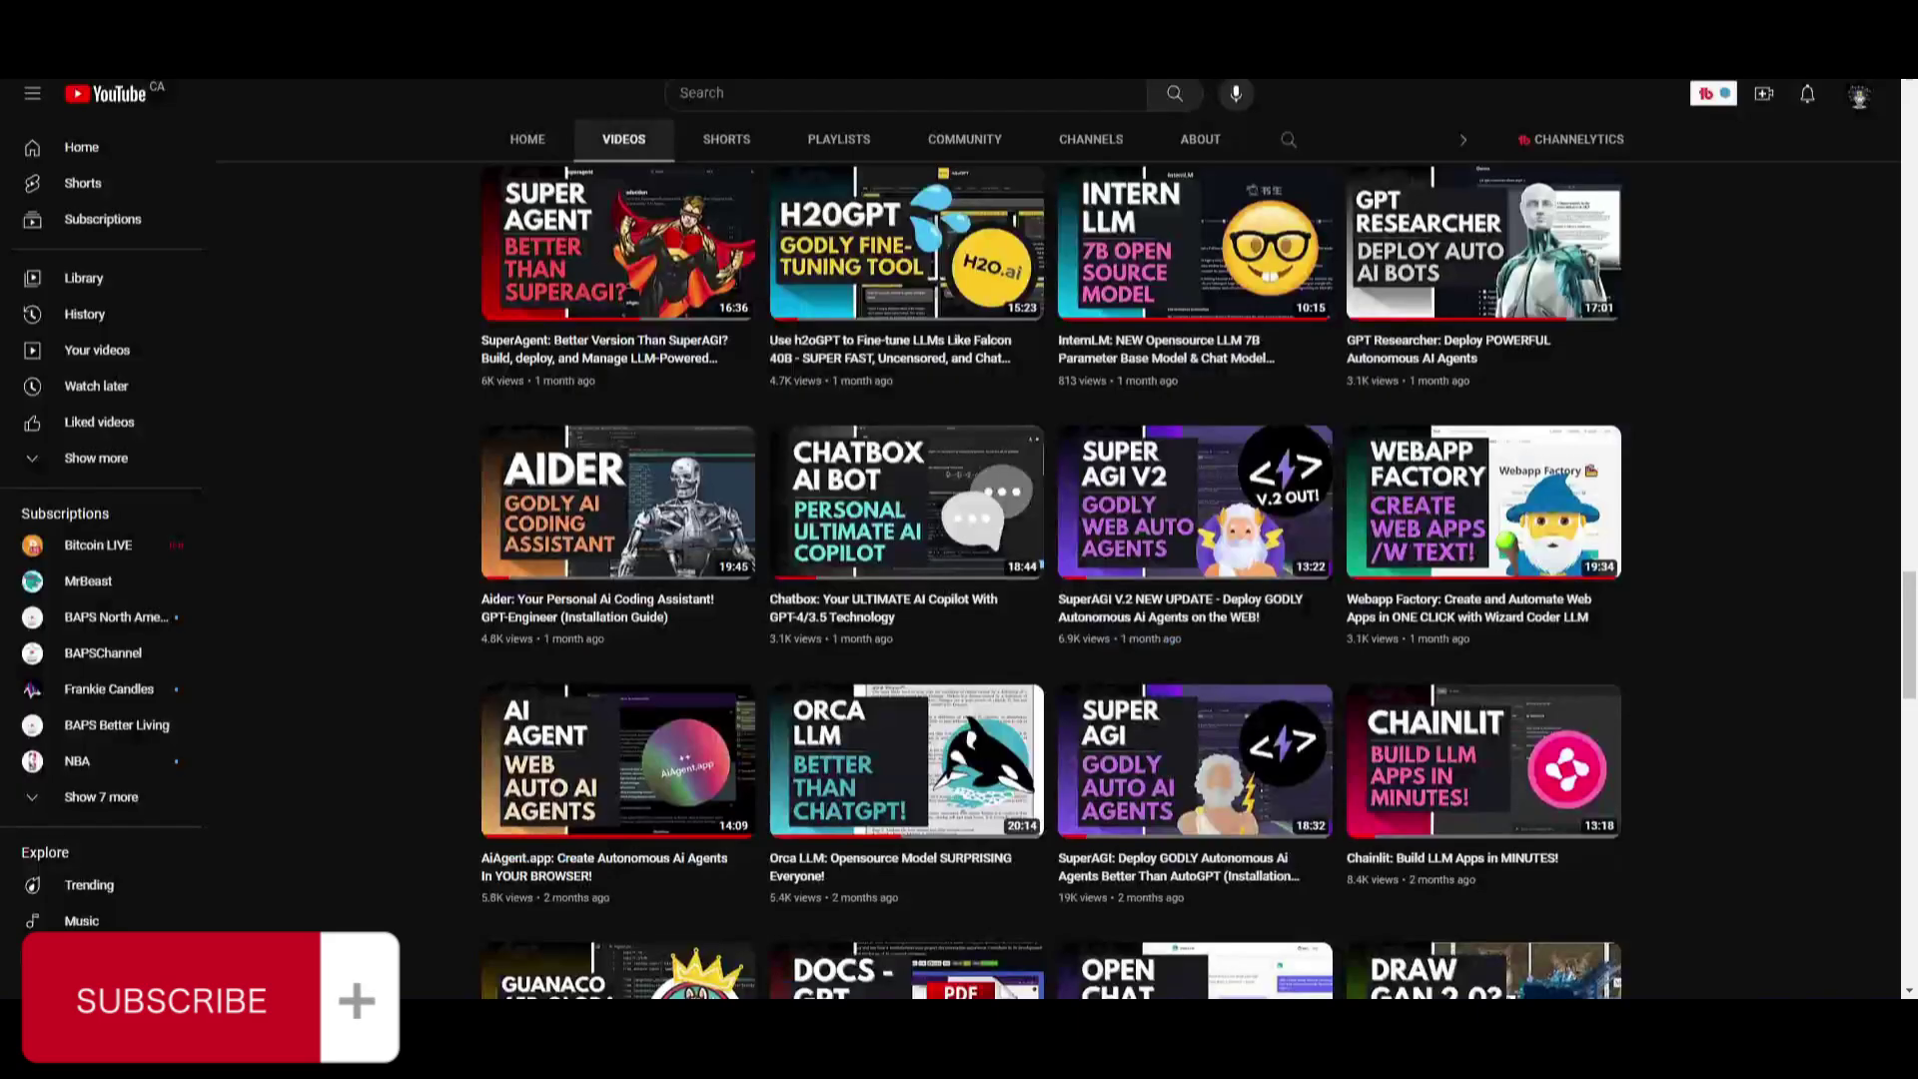
Step: Switch to the WorldofAI YouTube channel and browse its uploads from older videos back up to the newest ones
scroll(685, 427, up, 20)
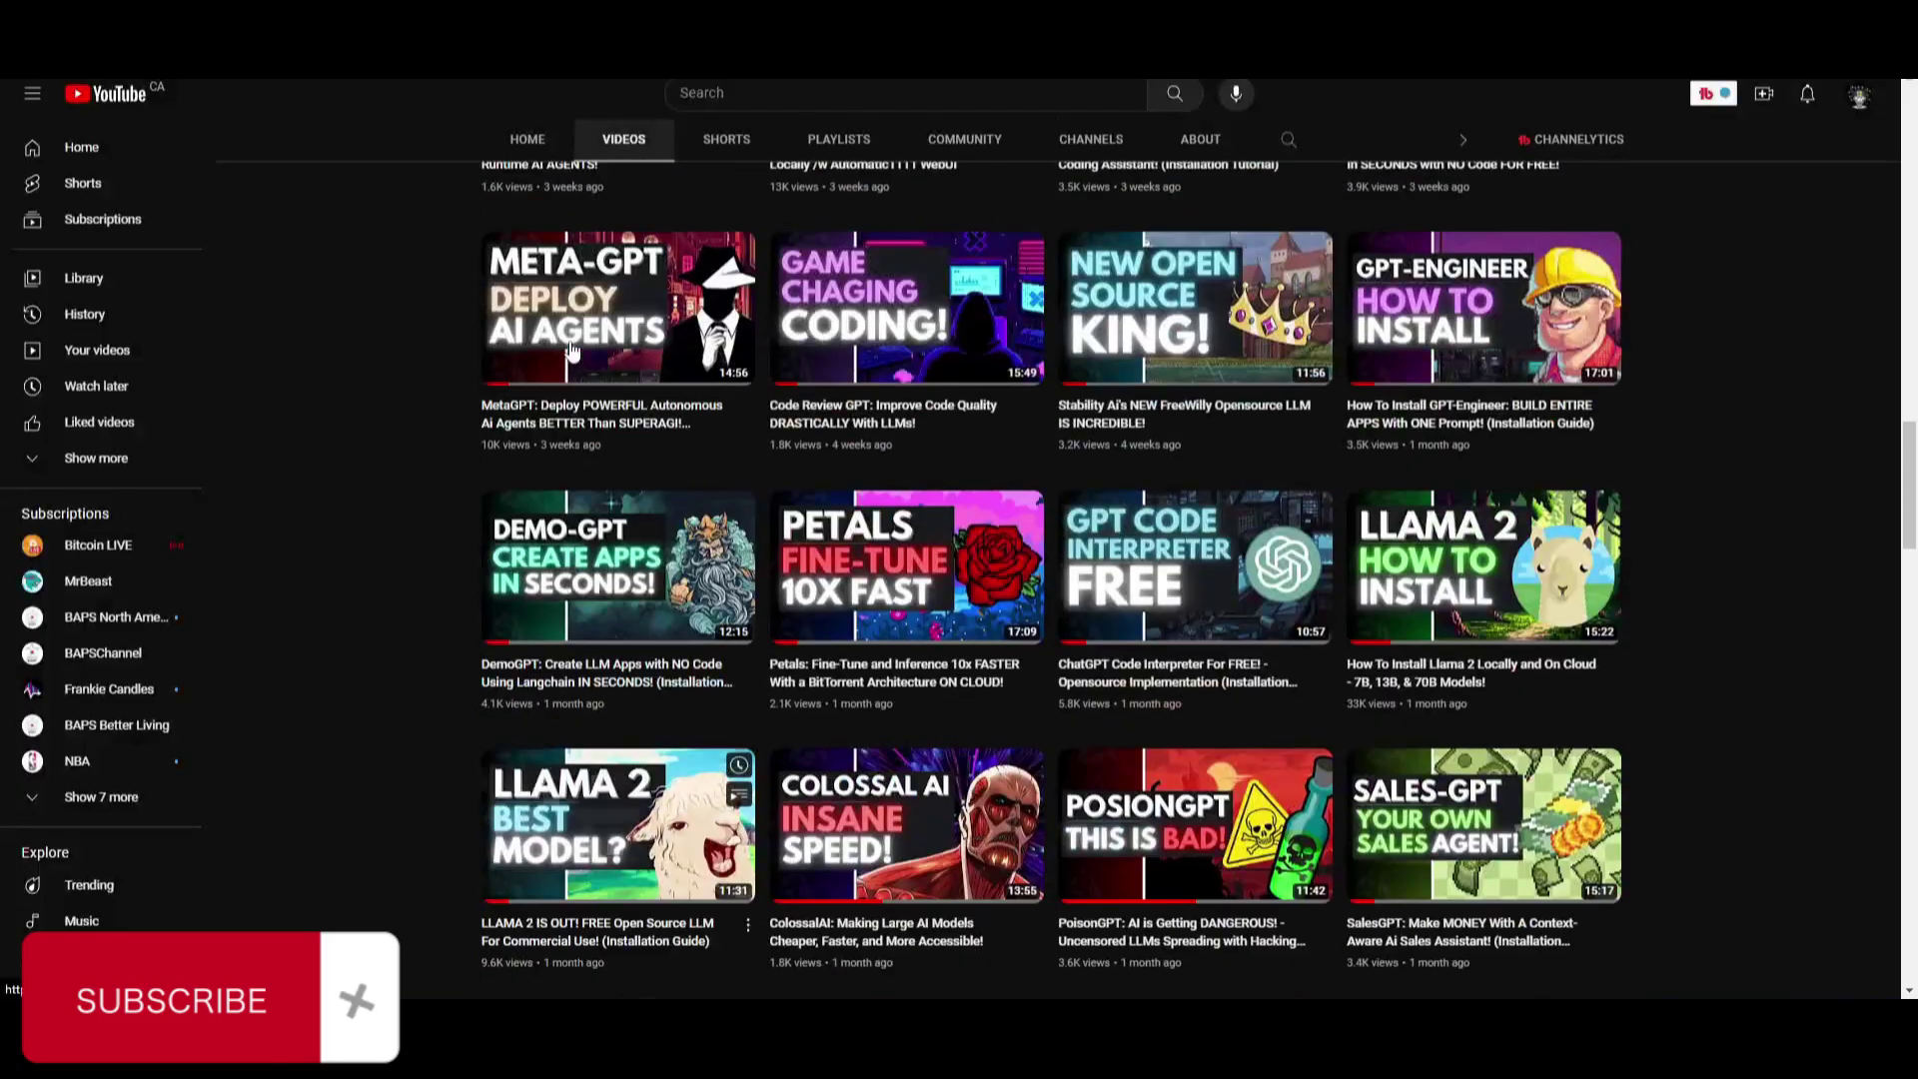
scroll(685, 427, up, 20)
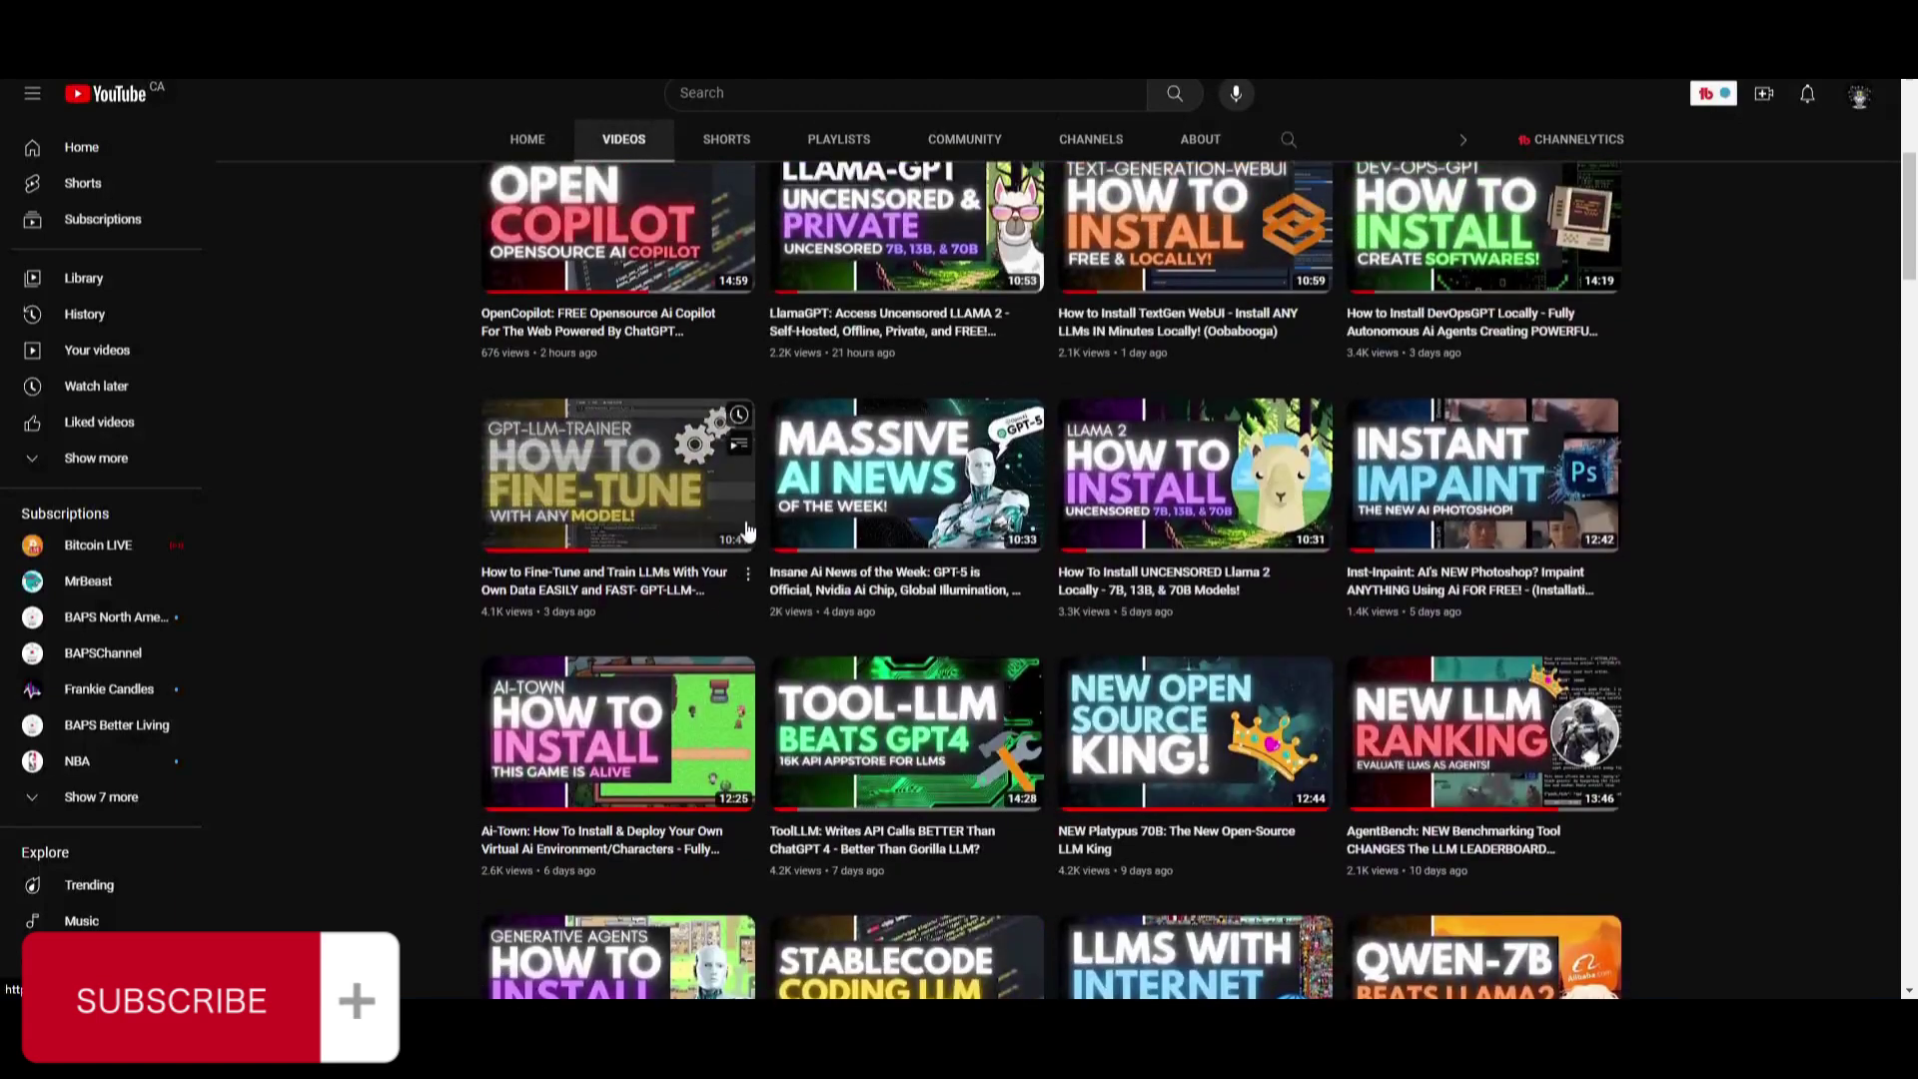